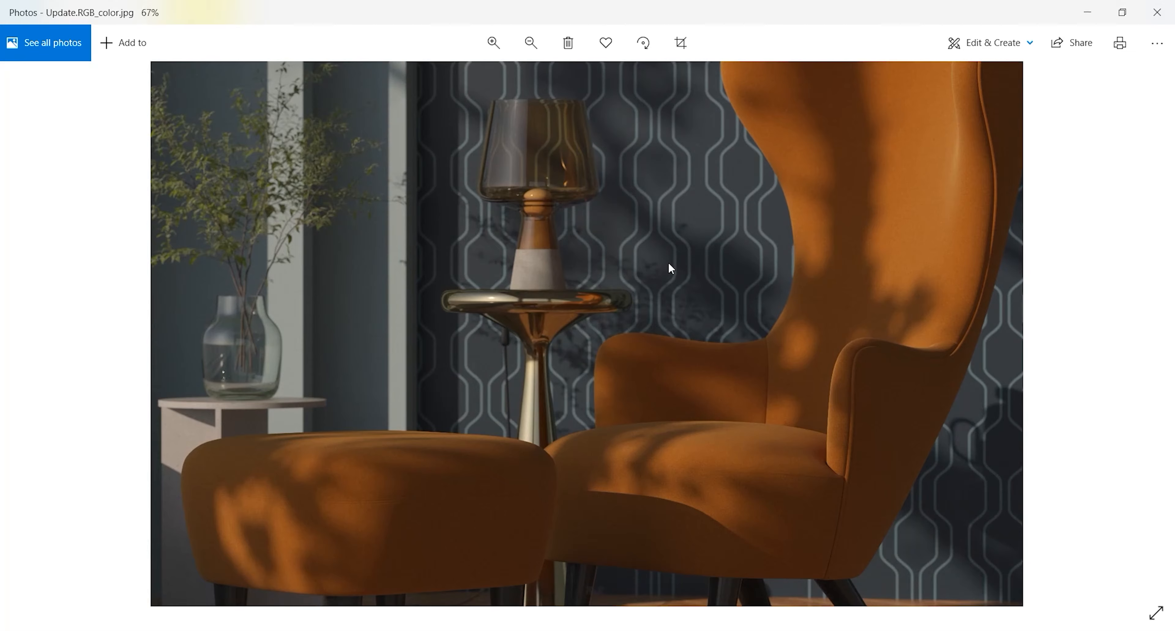
# Examine the Update.RGB_color.jpg render up close
pyautogui.click(493, 43)
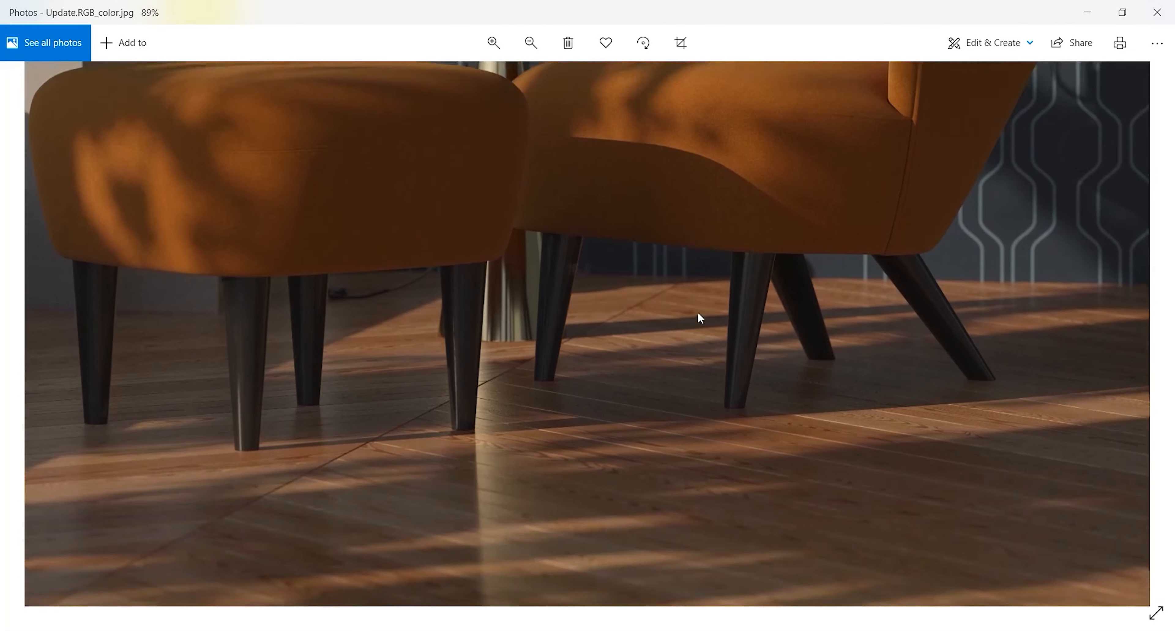
pyautogui.moveTo(700, 317); pyautogui.dragTo(677, 239)
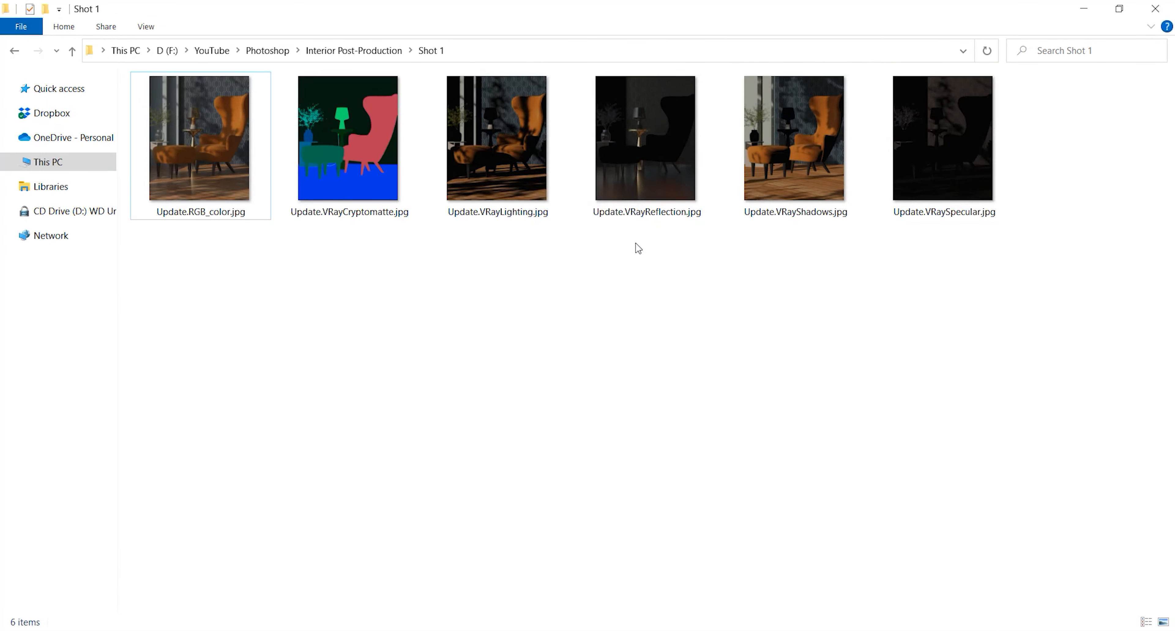
# In Photoshop, place Update.VRayReflection.jpg as a layer above the Background and set its blend mode to Screen
pyautogui.moveTo(641, 187); pyautogui.dragTo(442, 629)
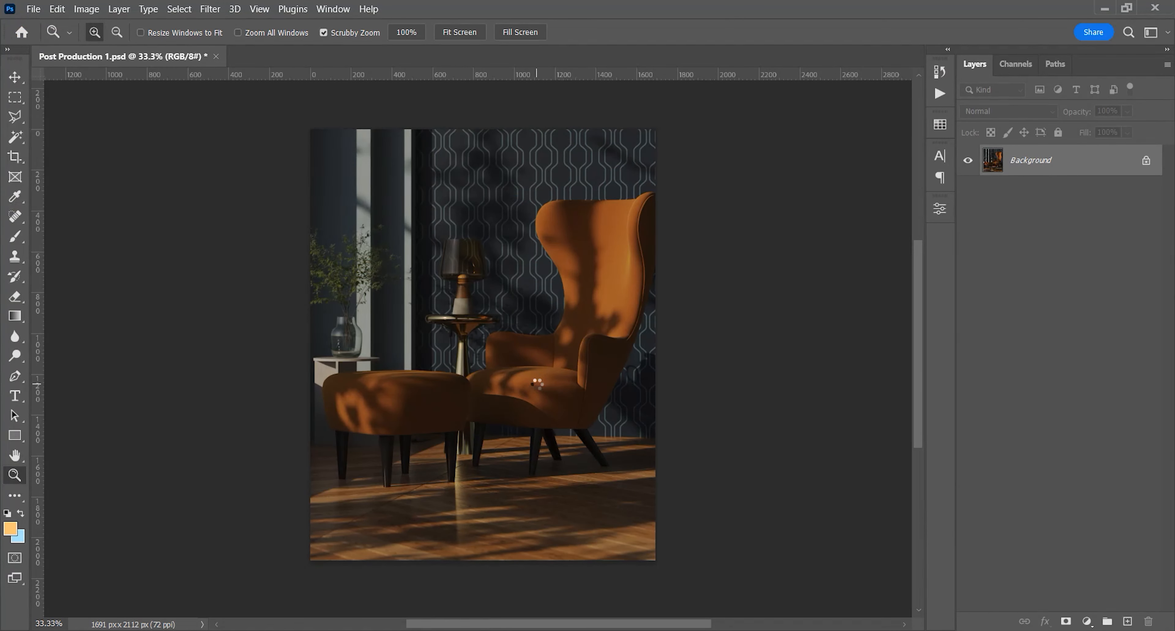
pyautogui.press('Return')
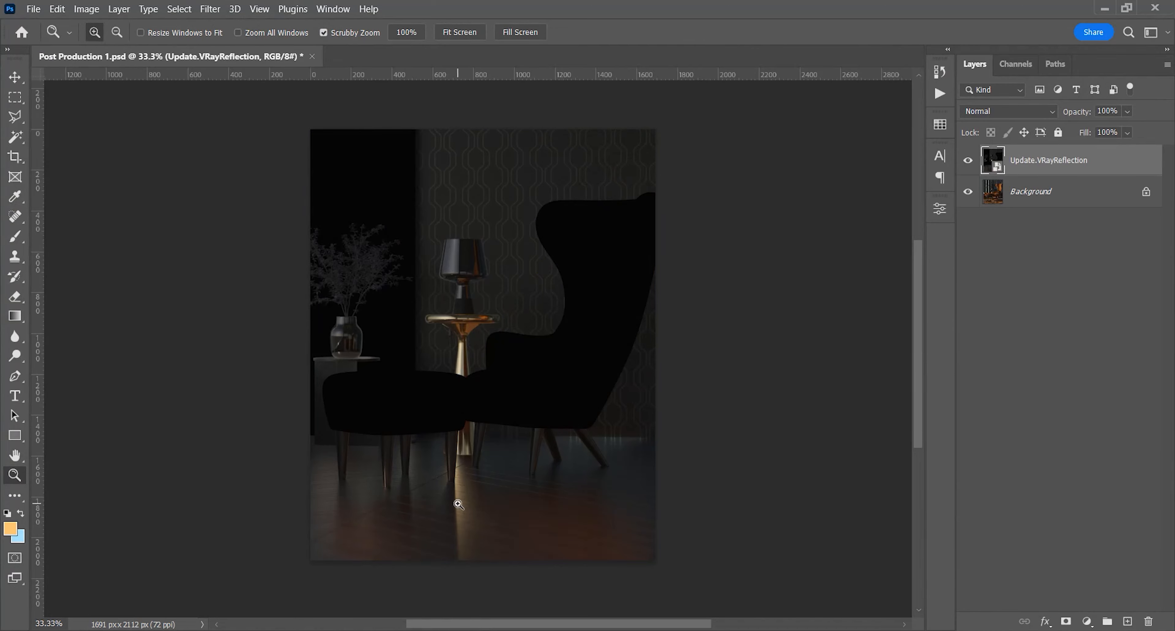
pyautogui.moveTo(443, 261); pyautogui.dragTo(472, 268)
pyautogui.moveTo(314, 176); pyautogui.dragTo(299, 194)
pyautogui.press('space')
pyautogui.moveTo(439, 277); pyautogui.dragTo(502, 315)
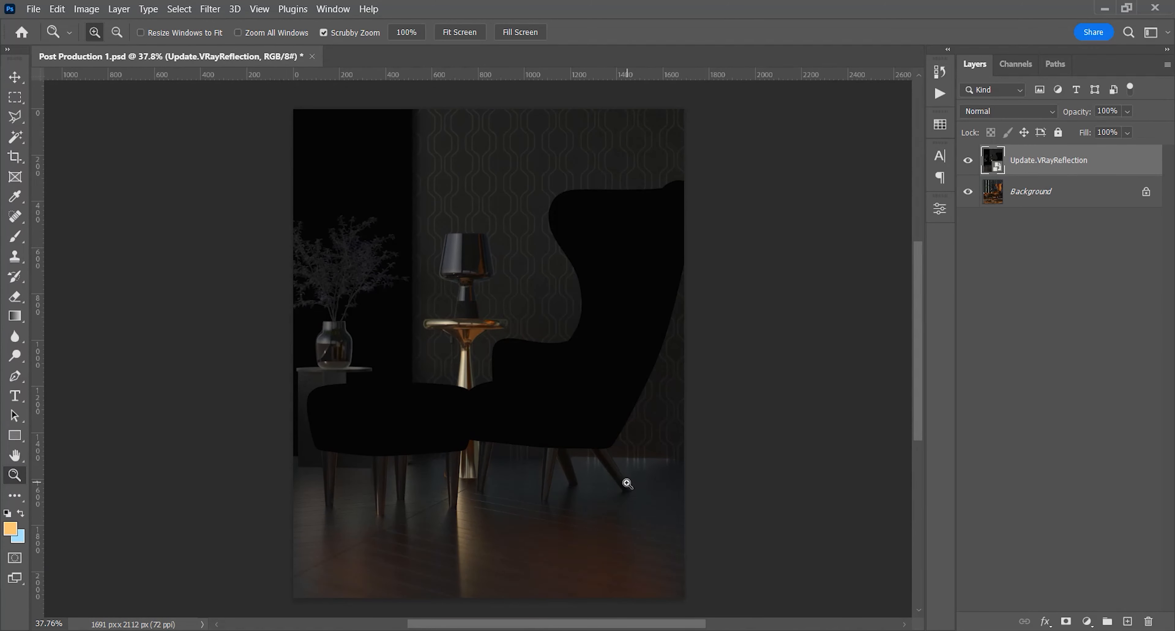
pyautogui.click(990, 109)
pyautogui.click(990, 235)
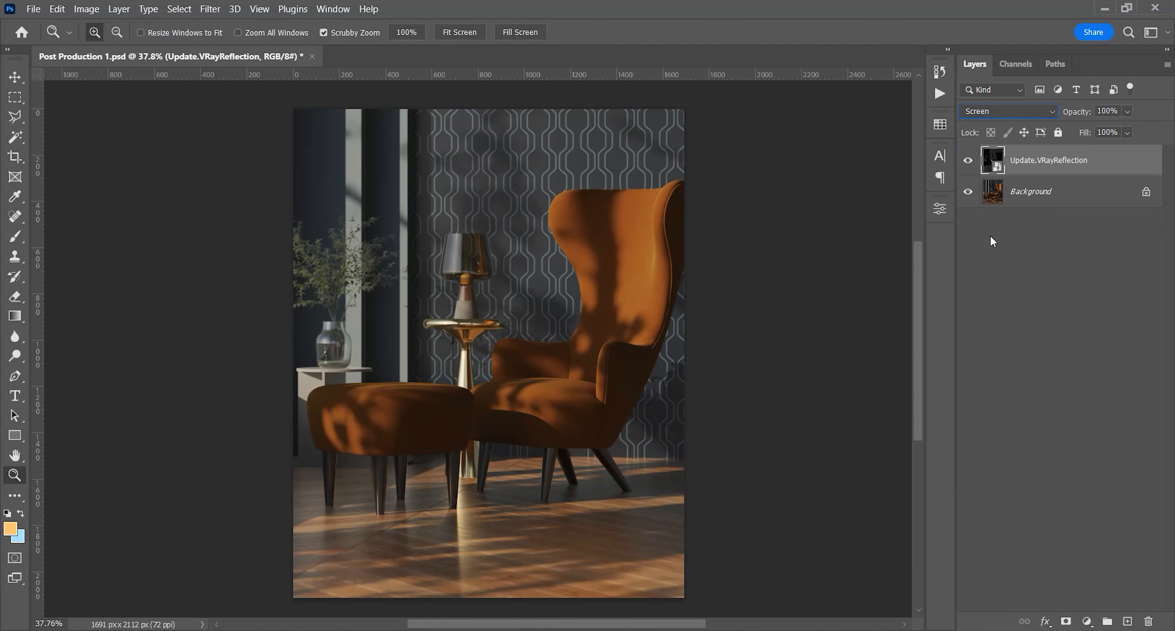
# Compare the whole image with and without the VRayReflection layer
pyautogui.click(968, 161)
pyautogui.click(968, 161)
pyautogui.click(968, 161)
pyautogui.click(968, 160)
pyautogui.click(968, 161)
pyautogui.click(968, 161)
pyautogui.click(968, 161)
pyautogui.click(968, 161)
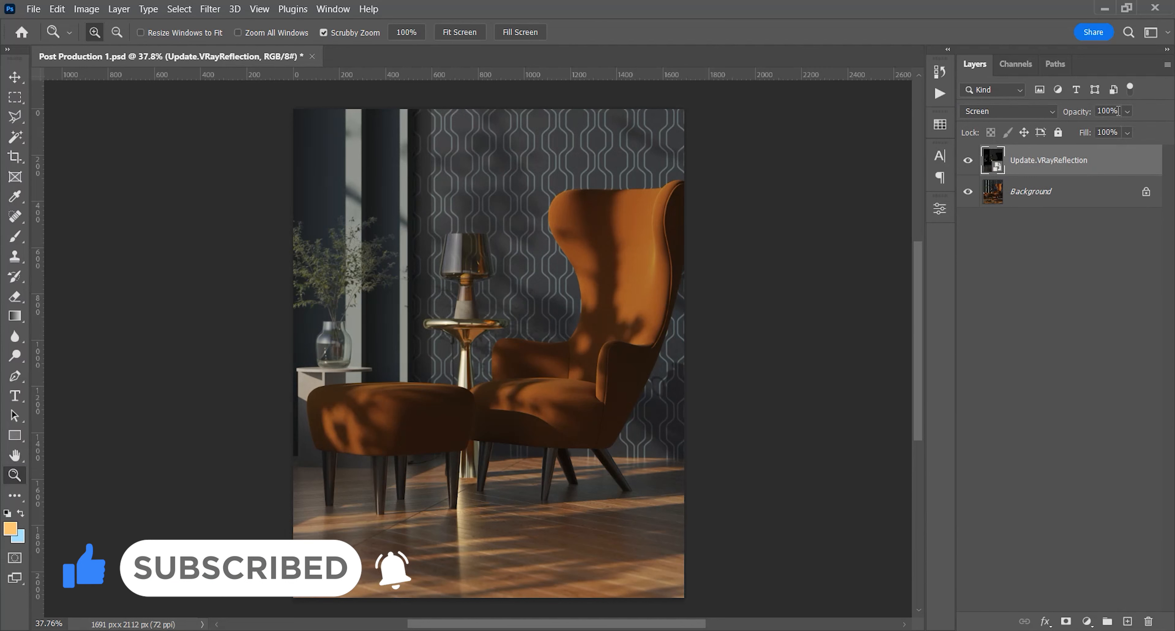
# Lower the VRayReflection layer's opacity to 25%, adjust it to 30%, and leave no layer selected
pyautogui.press('v')
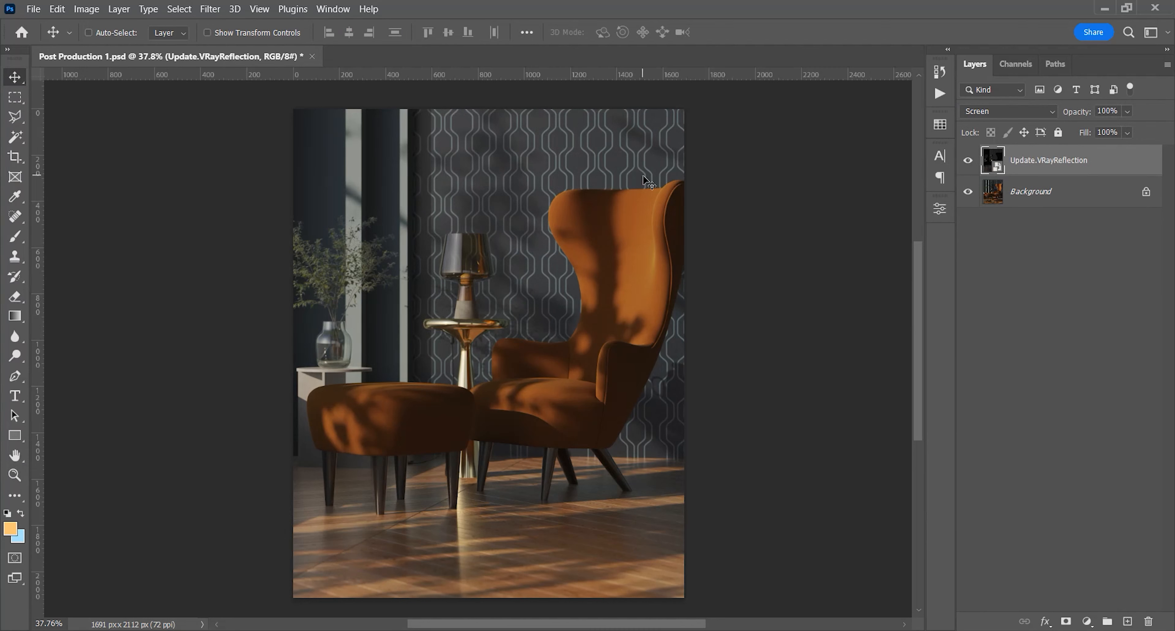
pyautogui.press('2')
pyautogui.press('5')
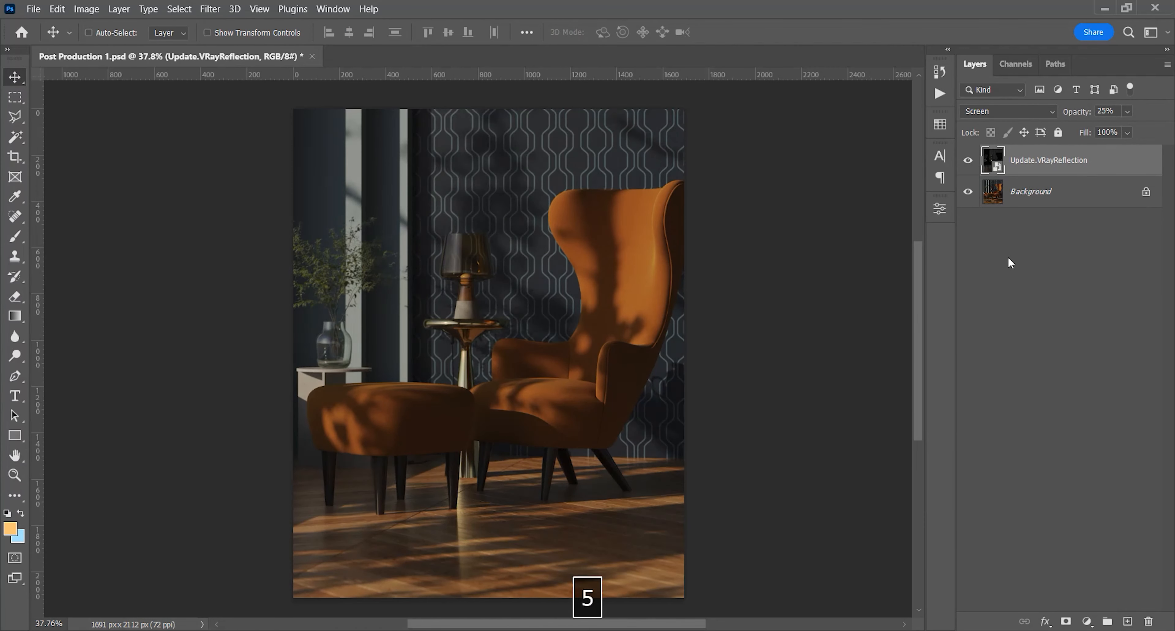
pyautogui.press('3')
pyautogui.click(1051, 263)
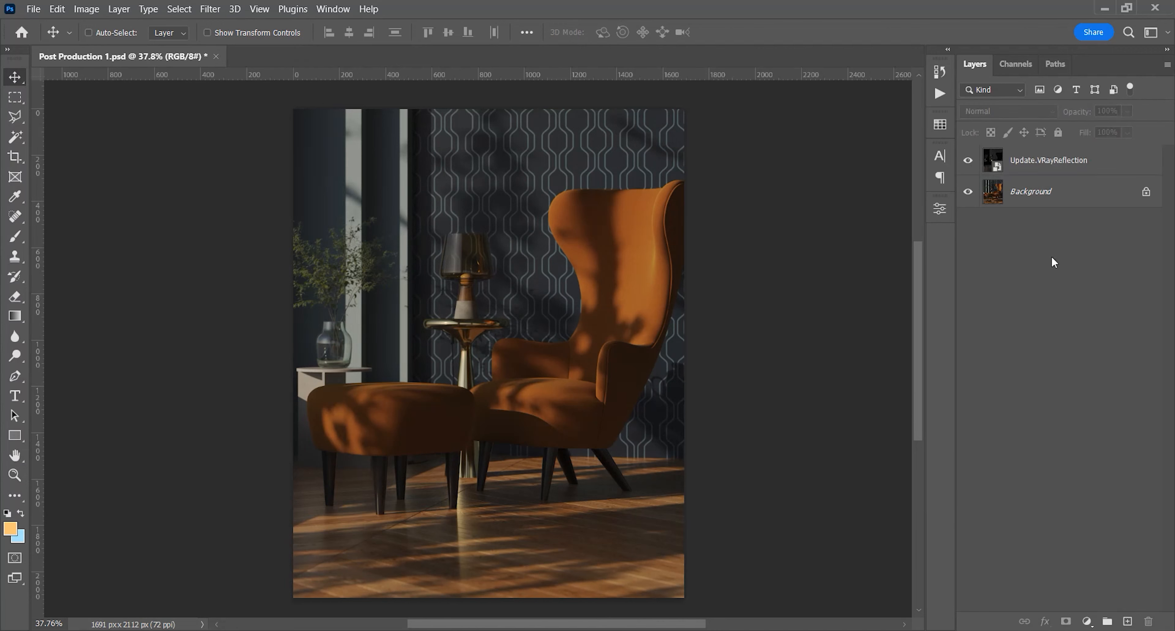
# Examine how the reduced VRayReflection layer affects the image, especially the wooden floor, by hiding and showing it
pyautogui.click(968, 160)
pyautogui.click(968, 161)
pyautogui.click(968, 161)
pyautogui.click(968, 161)
pyautogui.click(968, 160)
pyautogui.click(968, 161)
pyautogui.press('z')
pyautogui.moveTo(588, 525); pyautogui.dragTo(718, 429)
pyautogui.press('space')
pyautogui.click(968, 160)
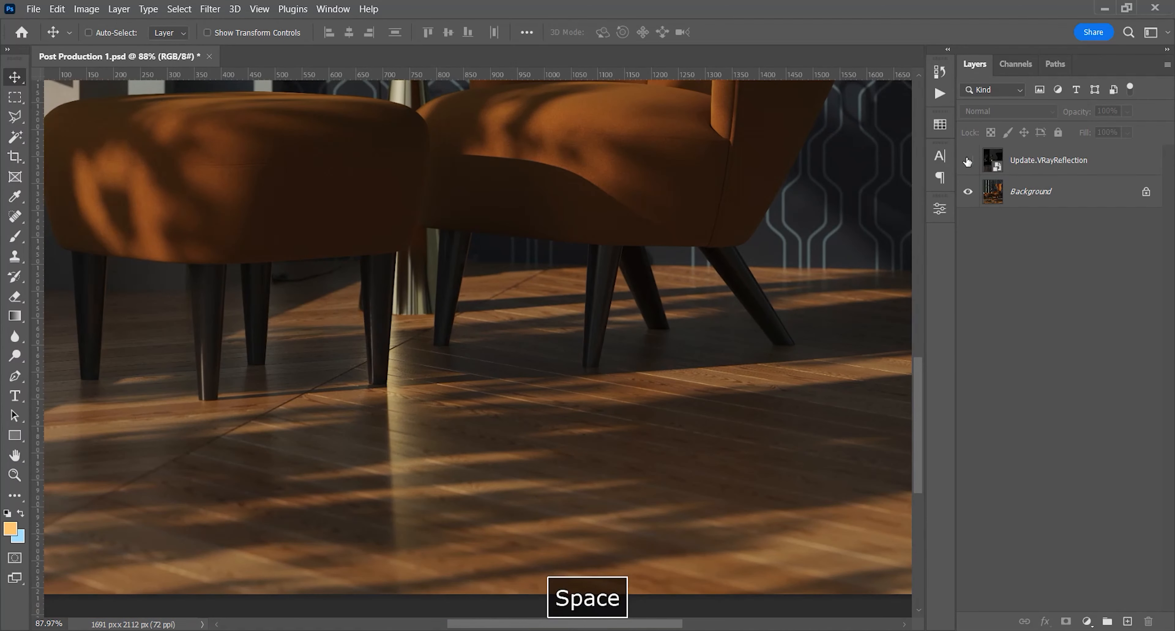
pyautogui.click(968, 161)
pyautogui.click(968, 160)
pyautogui.click(968, 161)
pyautogui.click(968, 161)
# Place Update.VRaySpecular.jpg from the Shot 1 folder as a layer above the VRayReflection layer
pyautogui.press('z')
pyautogui.moveTo(599, 284); pyautogui.dragTo(546, 303)
pyautogui.press('space')
pyautogui.moveTo(565, 281); pyautogui.dragTo(535, 426)
pyautogui.press('space')
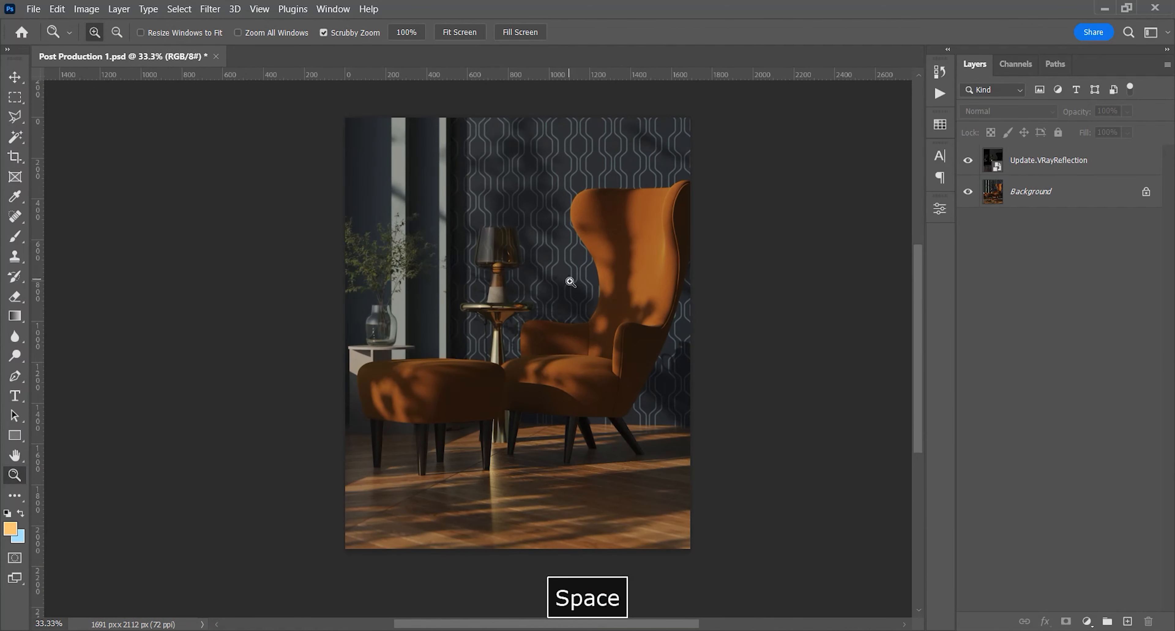
pyautogui.hotkey('alt', 'Tab')
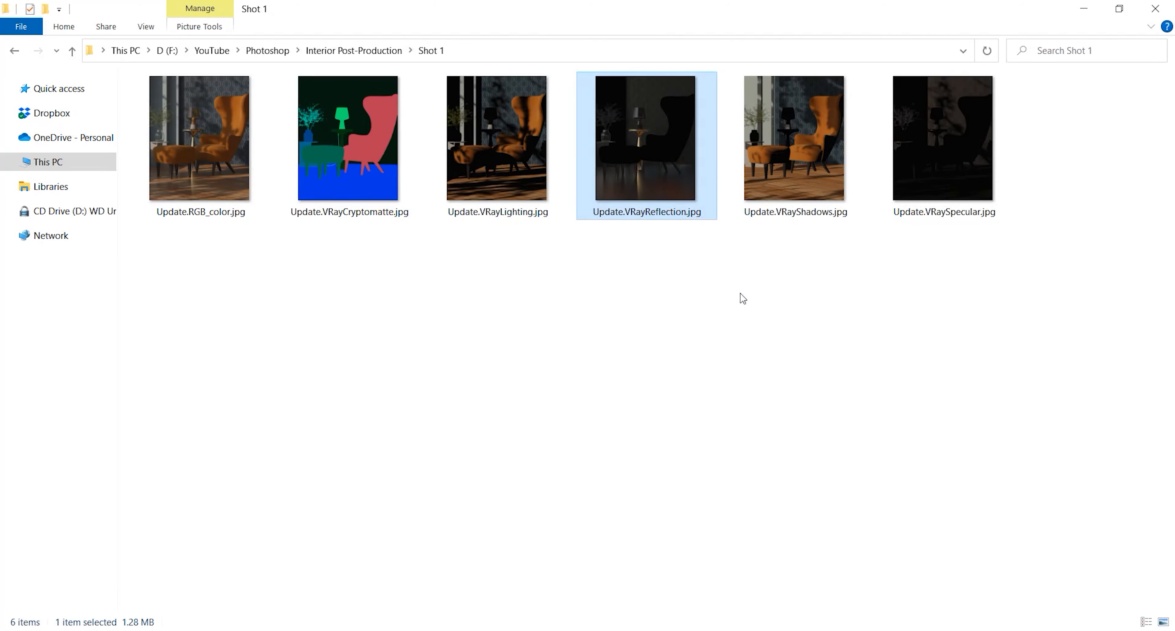
pyautogui.moveTo(933, 188); pyautogui.dragTo(479, 420)
pyautogui.press('Return')
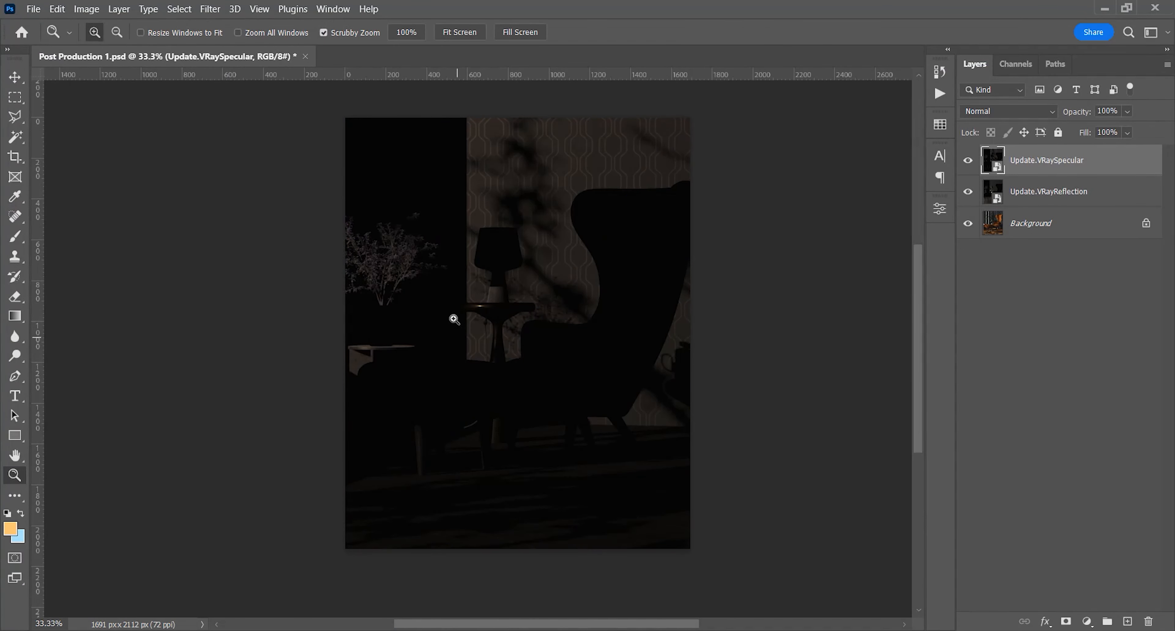
# Set the VRaySpecular layer's blend mode to Screen and compare the image with and without it
pyautogui.moveTo(552, 269); pyautogui.dragTo(593, 176)
pyautogui.moveTo(594, 175); pyautogui.dragTo(580, 192)
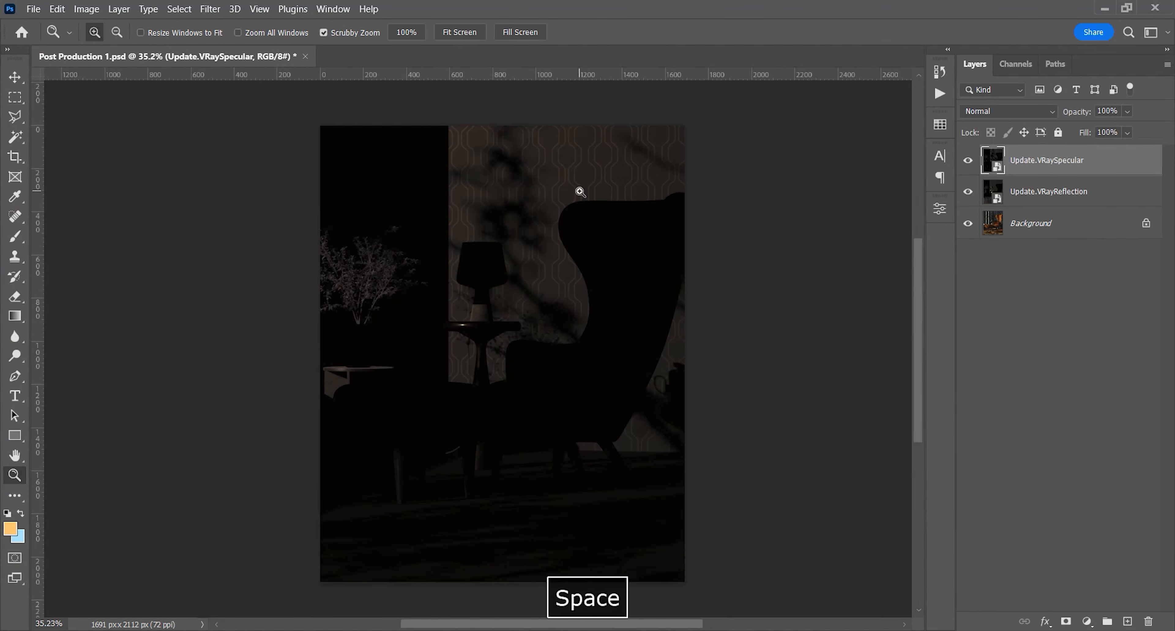
pyautogui.click(1009, 111)
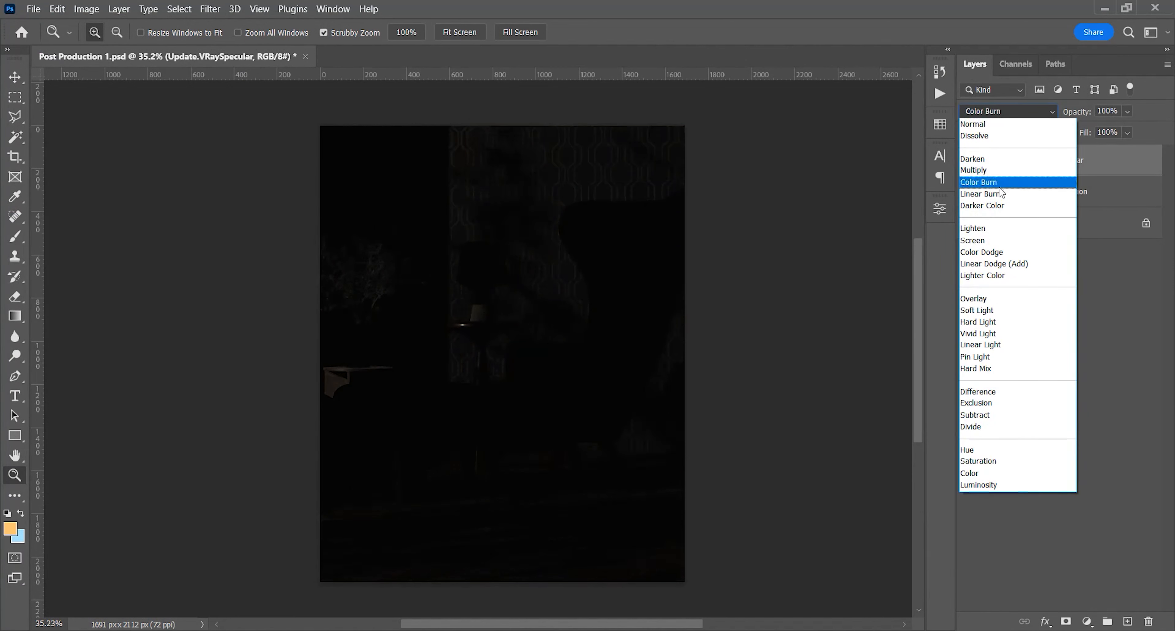
pyautogui.click(996, 241)
pyautogui.click(966, 163)
pyautogui.click(967, 163)
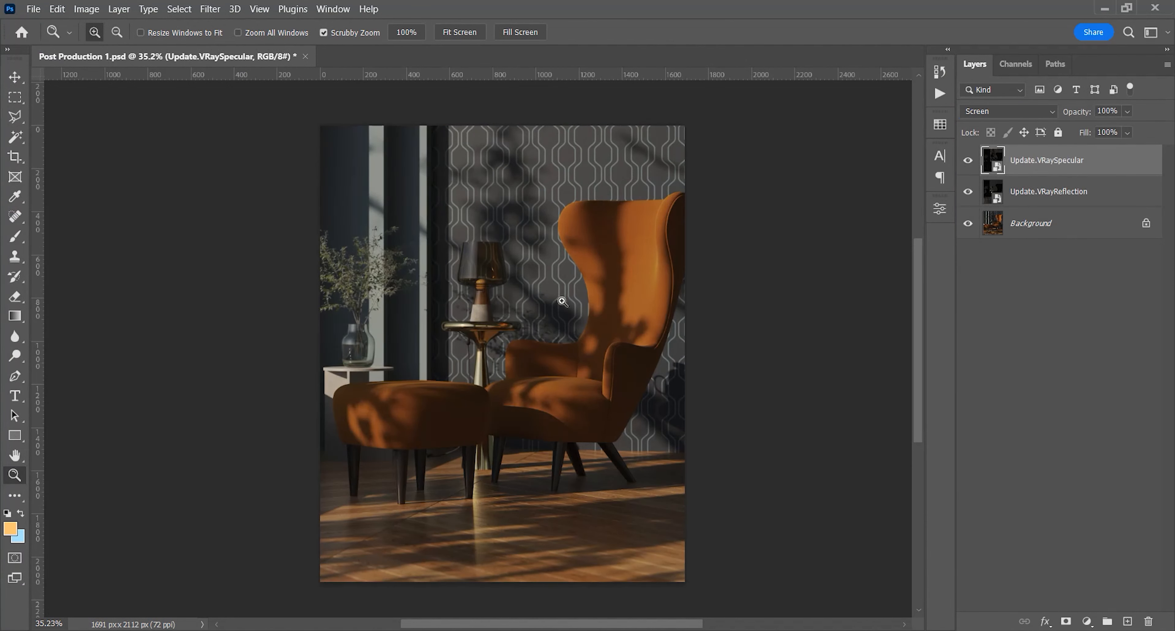
# Add a layer mask to the VRaySpecular layer and set up a foreground-to-transparent gradient with black as the foreground color
pyautogui.scroll(-2, 898, 442)
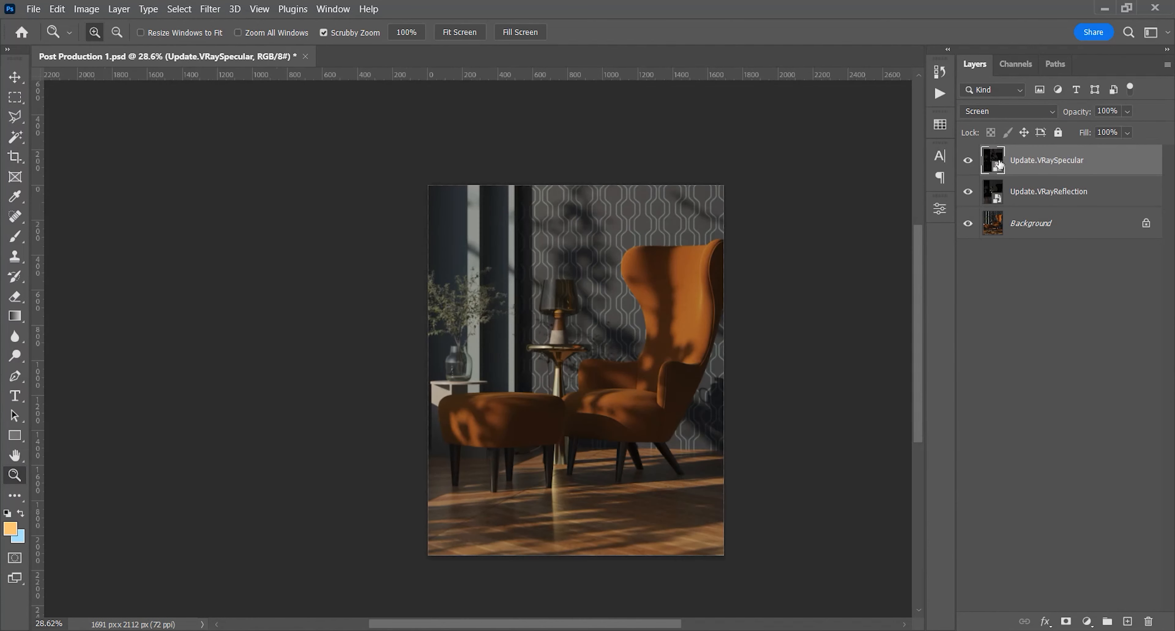
pyautogui.click(1066, 620)
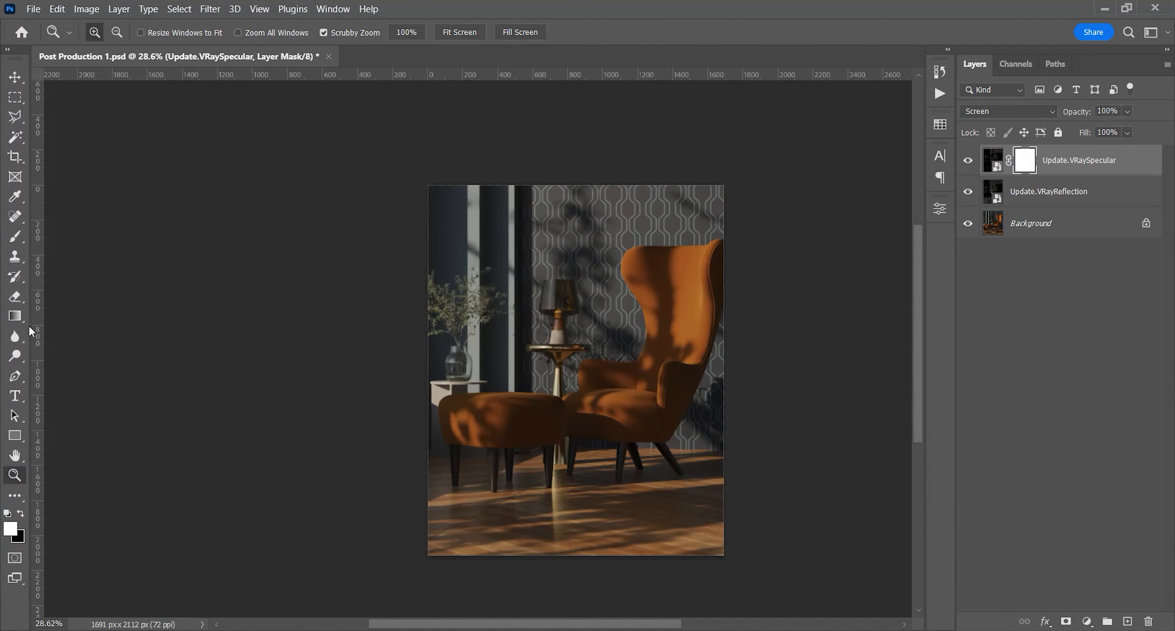
pyautogui.click(15, 316)
pyautogui.click(146, 32)
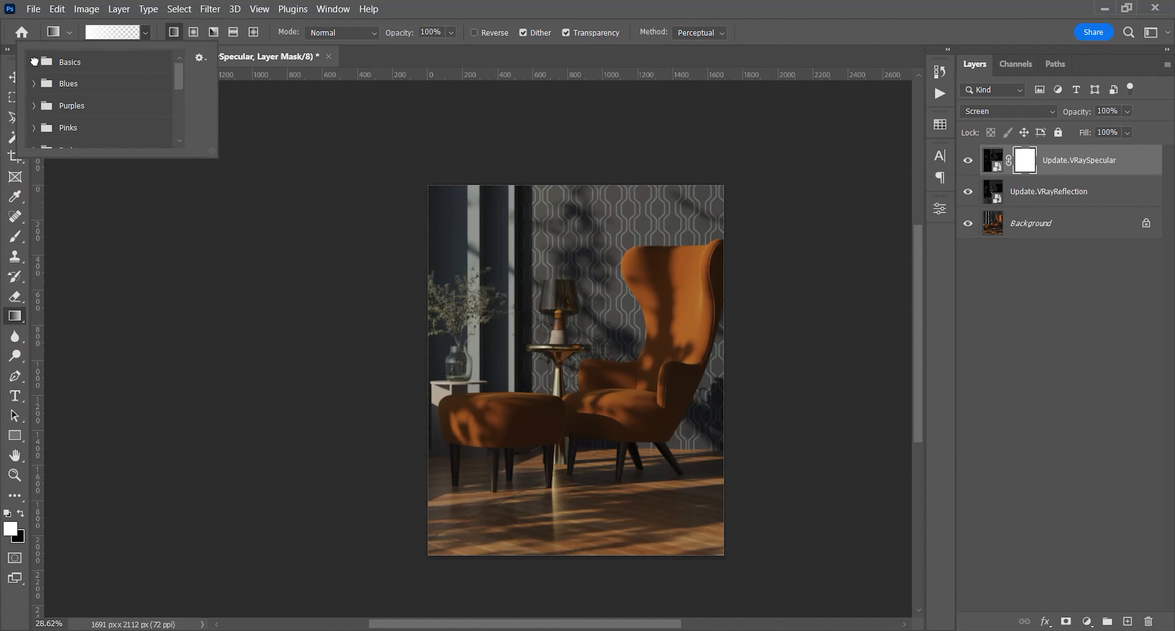
pyautogui.click(35, 62)
pyautogui.click(74, 88)
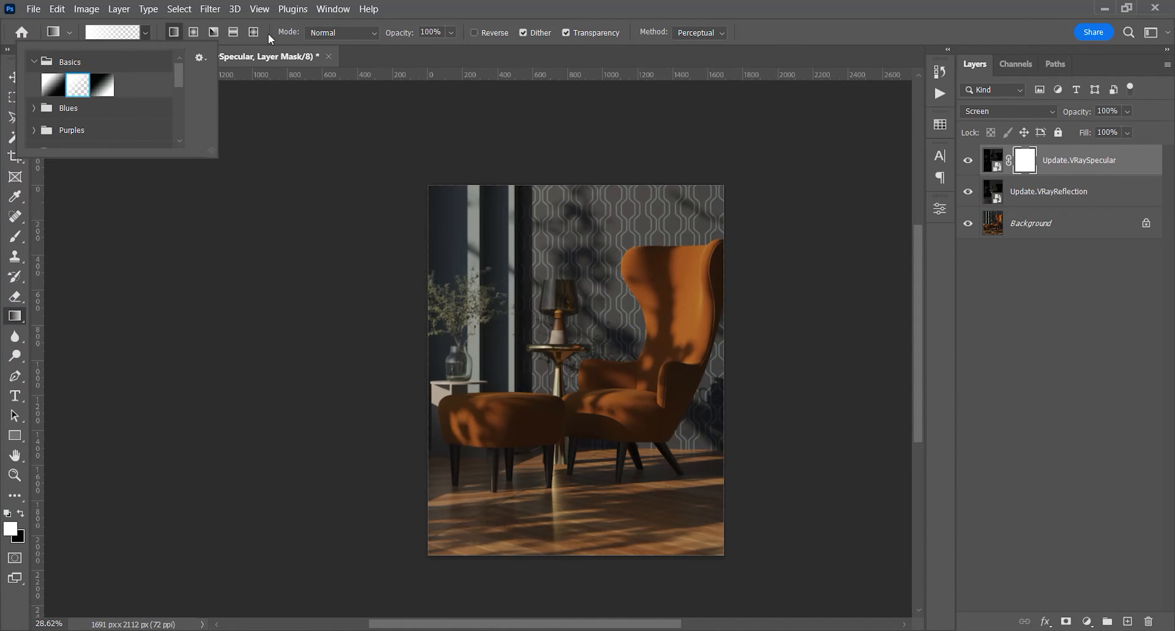
pyautogui.click(457, 3)
pyautogui.click(21, 513)
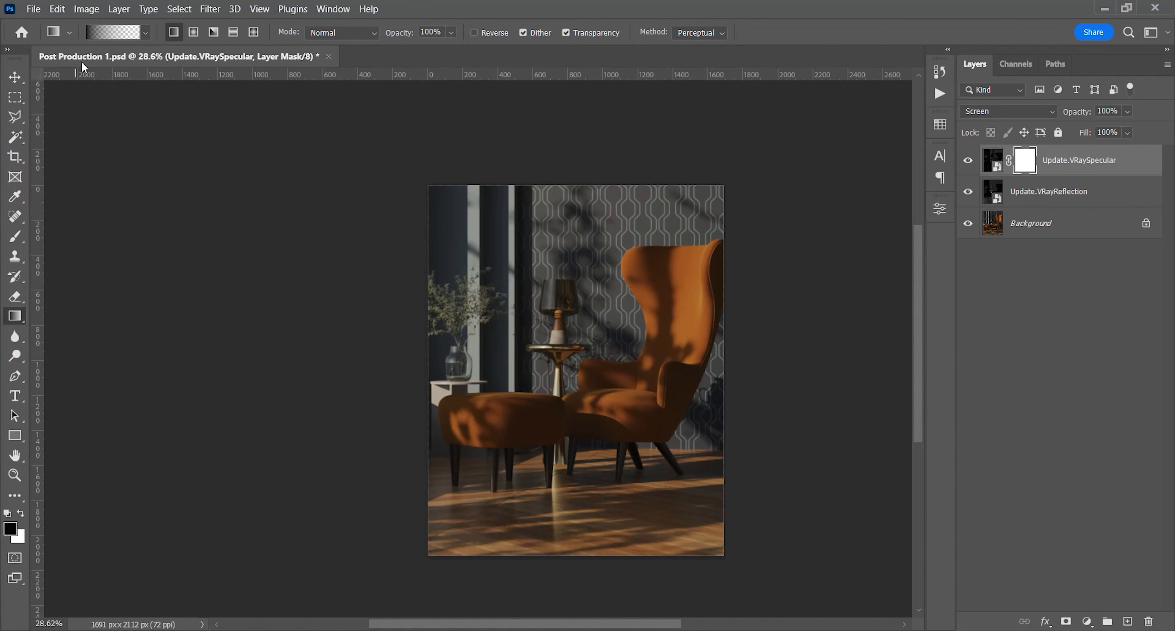
# Fade the VRaySpecular mask with black linear gradients from the image's right edge inward and compare the result with the Background alone
pyautogui.moveTo(724, 386); pyautogui.dragTo(578, 393)
pyautogui.moveTo(717, 382); pyautogui.dragTo(561, 389)
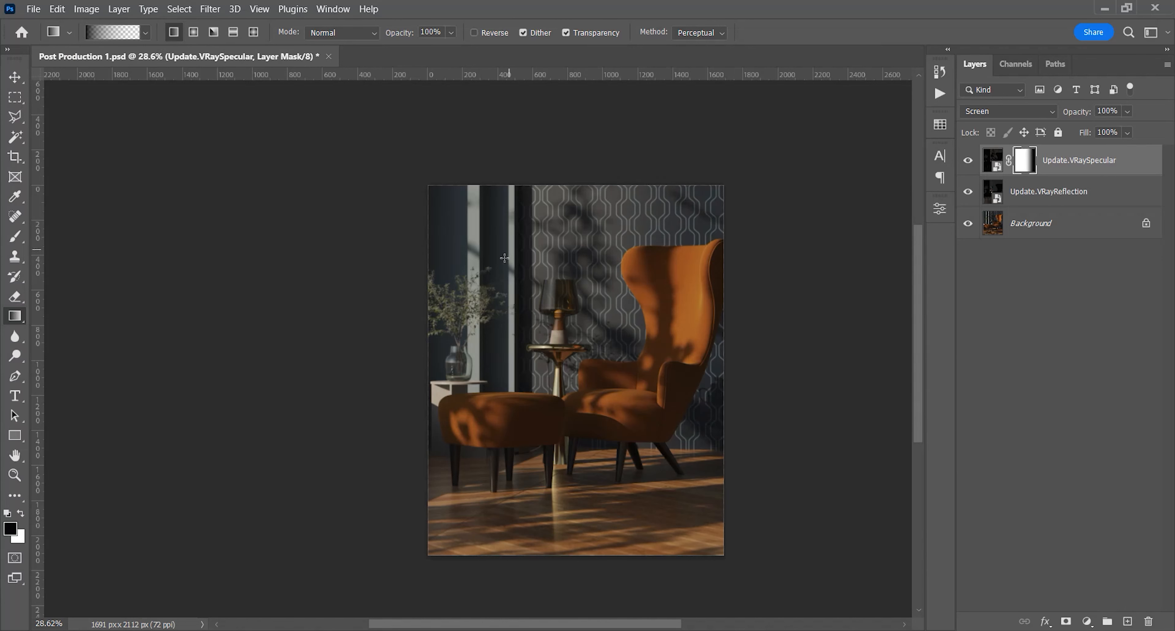
pyautogui.press('z')
pyautogui.moveTo(465, 254); pyautogui.dragTo(451, 274)
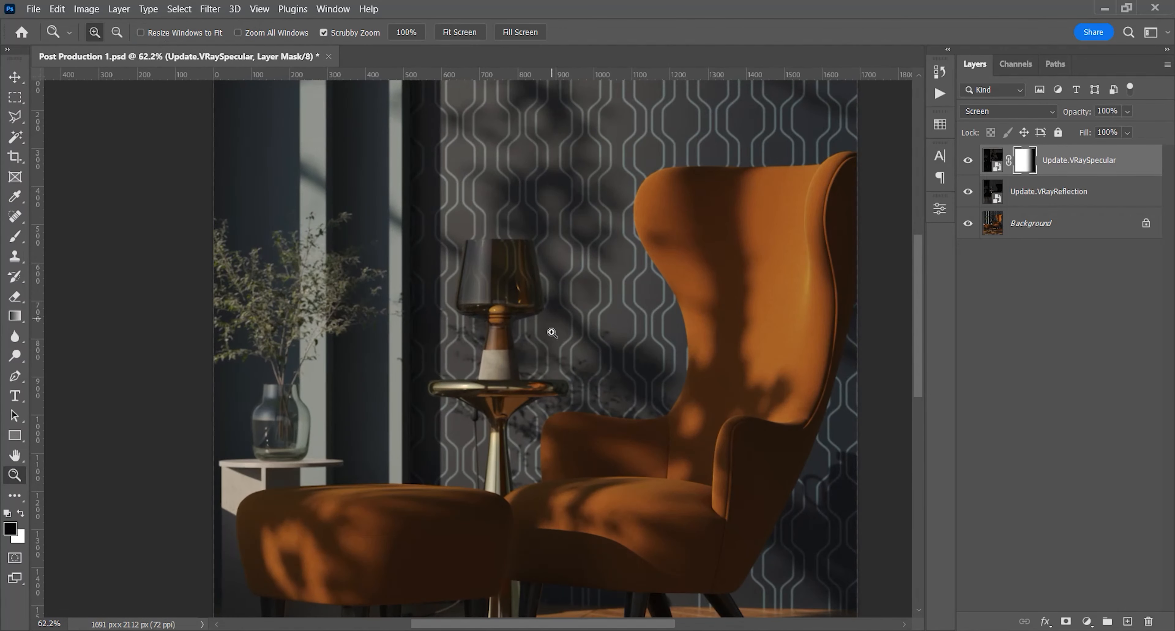
pyautogui.keyDown('alt'); pyautogui.click(968, 223); pyautogui.keyUp('alt')
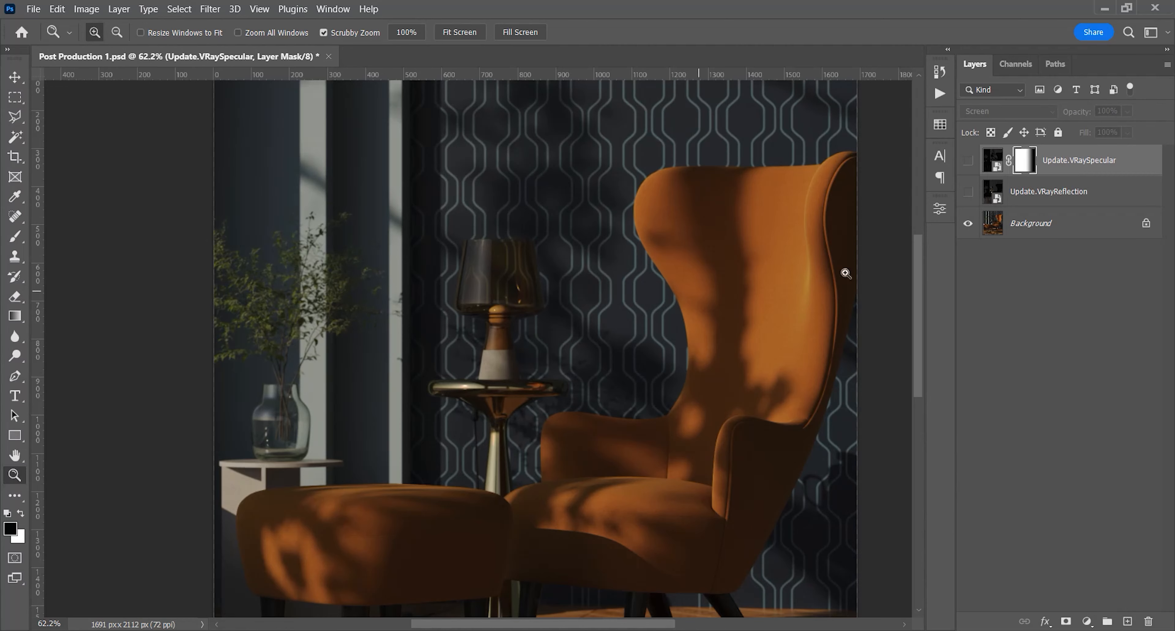
pyautogui.keyDown('alt'); pyautogui.click(967, 227); pyautogui.keyUp('alt')
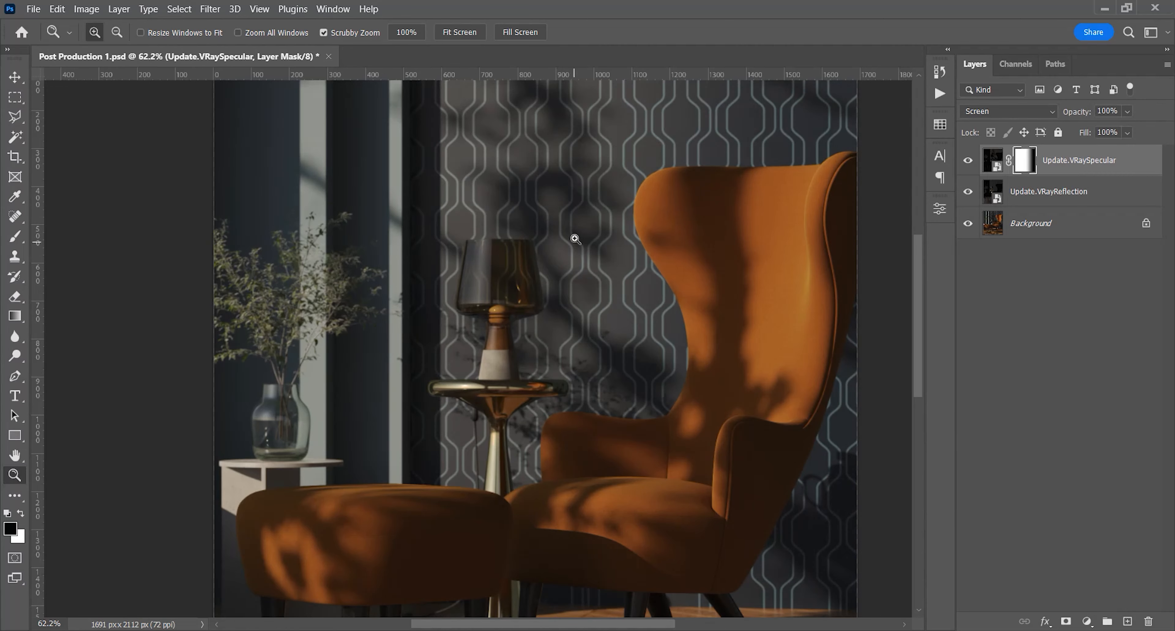
# Place Update.VRayLighting.jpg from the Shot 1 folder as a layer above the VRaySpecular layer
pyautogui.hotkey('ctrl', '0')
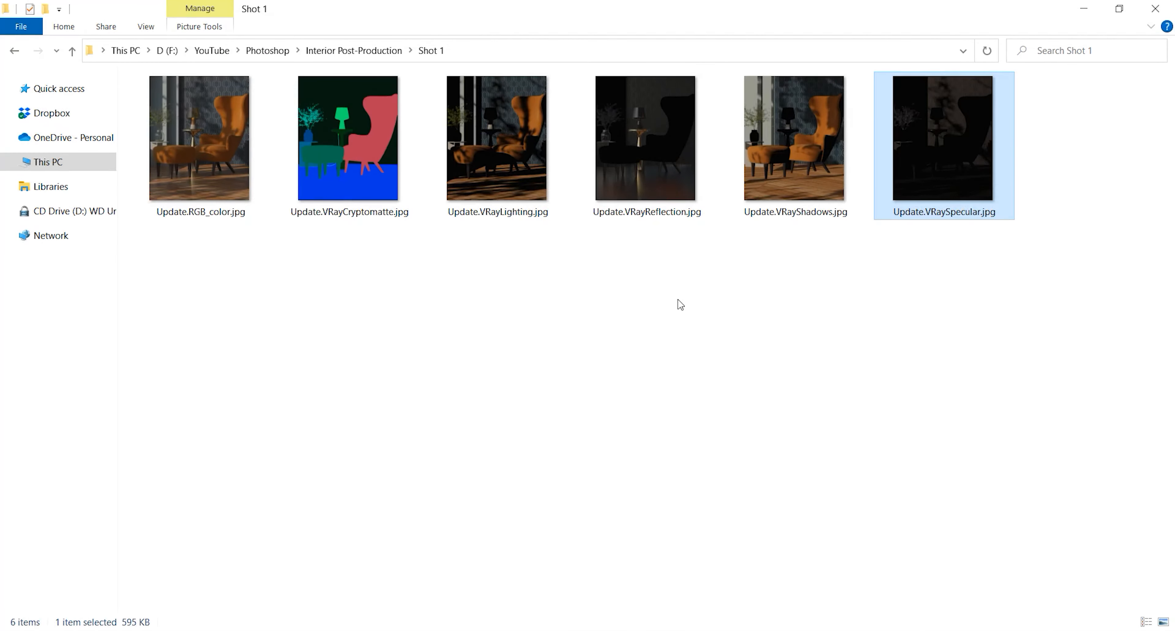
pyautogui.click(794, 173)
pyautogui.click(501, 182)
pyautogui.moveTo(504, 176); pyautogui.dragTo(485, 449)
pyautogui.press('Return')
# Set the VRayLighting layer's blend mode to Screen and compare the image with and without it
pyautogui.press('z')
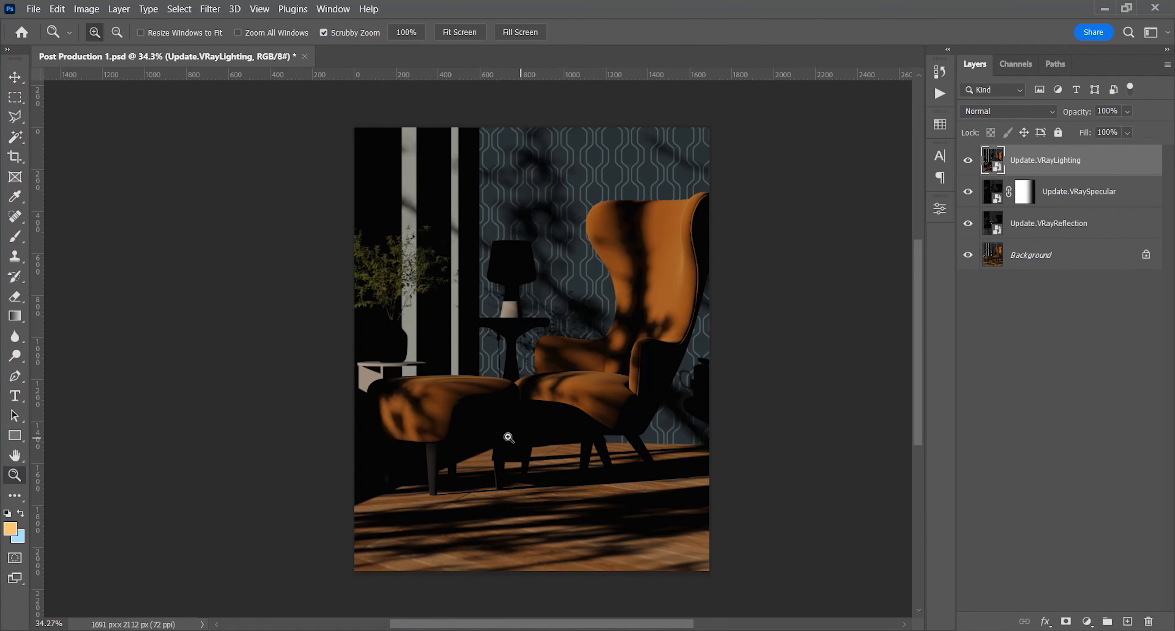
pyautogui.moveTo(671, 232); pyautogui.dragTo(465, 279)
pyautogui.press('space')
pyautogui.moveTo(597, 345); pyautogui.dragTo(529, 348)
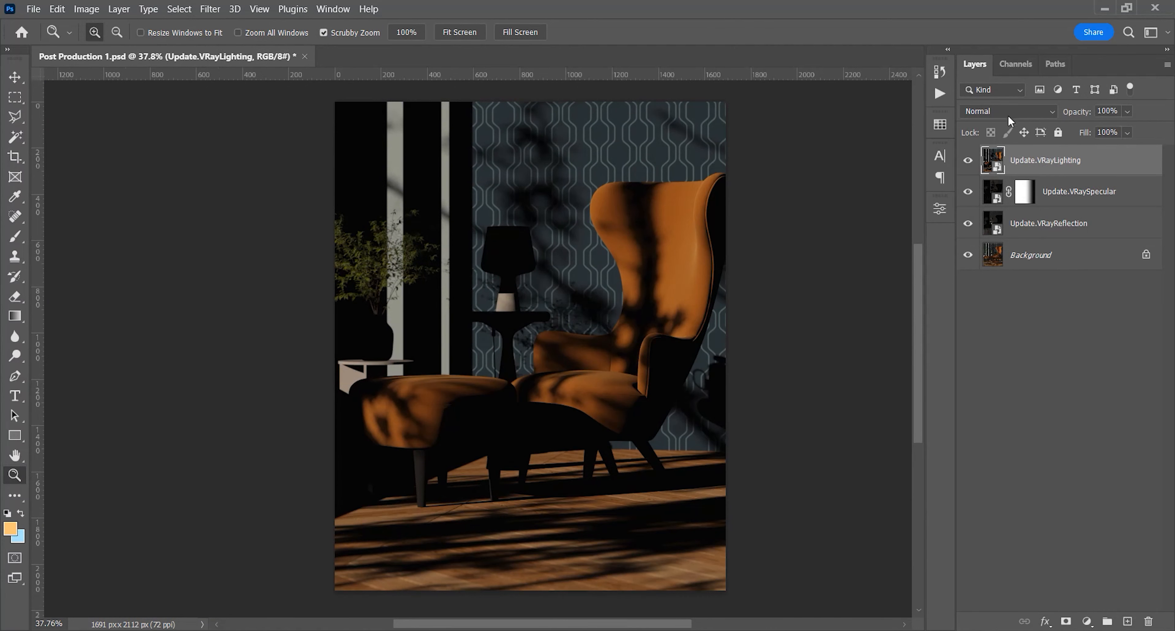
pyautogui.click(1015, 110)
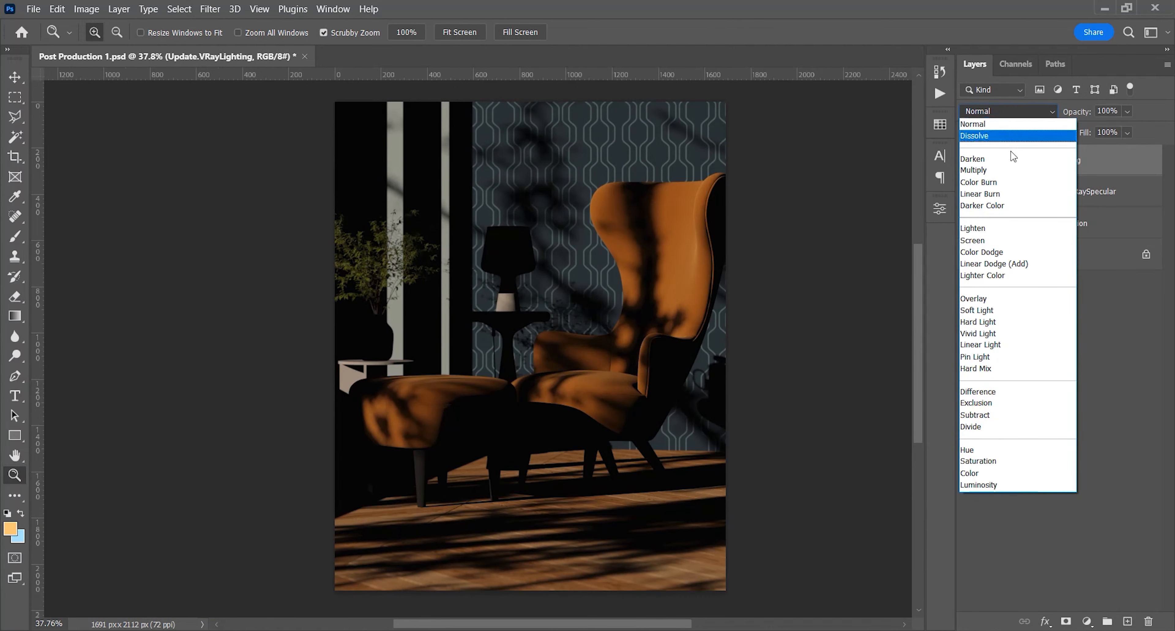
pyautogui.click(985, 240)
pyautogui.moveTo(565, 292)
pyautogui.mouseDown()
pyautogui.moveTo(549, 296)
pyautogui.moveTo(560, 301)
pyautogui.mouseUp()
pyautogui.press('space')
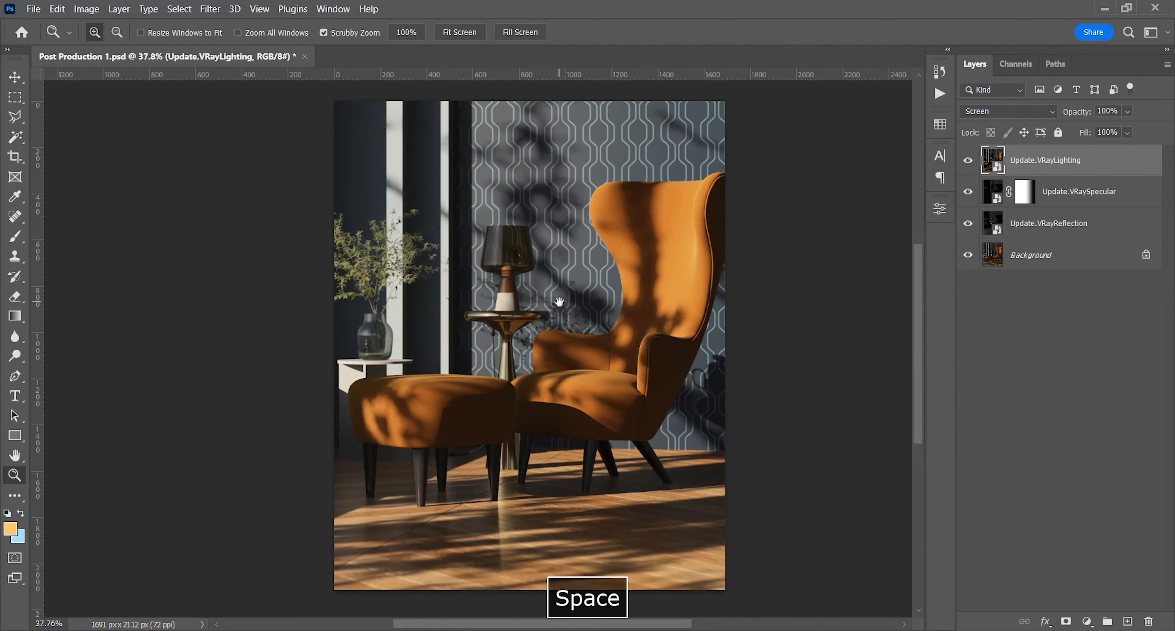
pyautogui.click(968, 160)
pyautogui.click(968, 160)
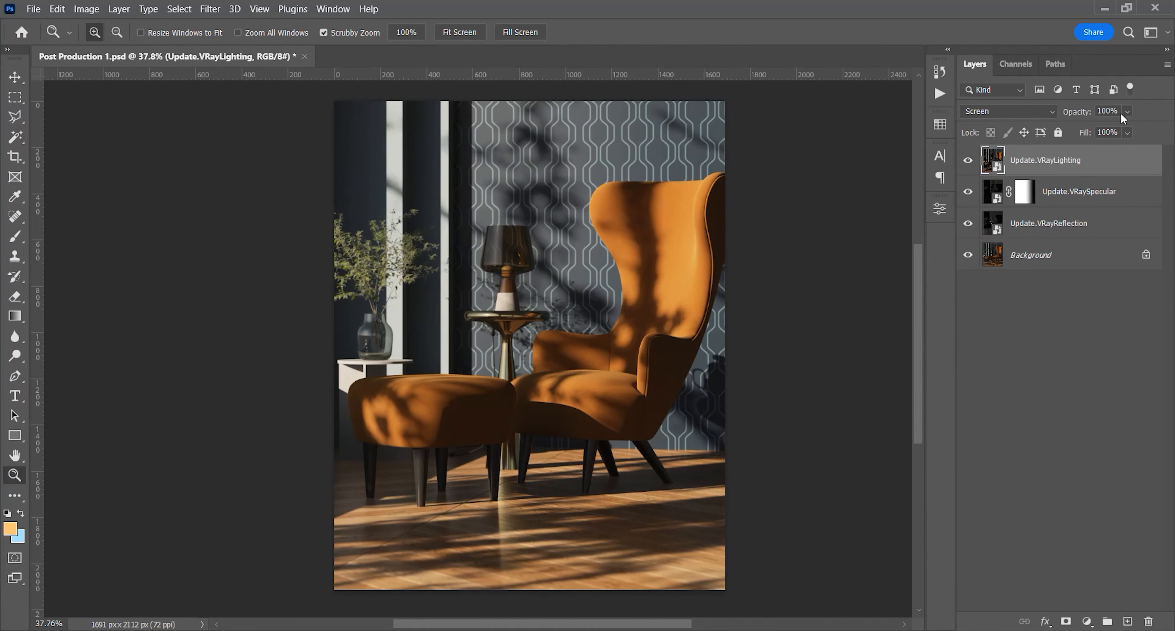
# Set the VRayLighting layer's opacity to 50%
pyautogui.moveTo(1111, 129); pyautogui.dragTo(1111, 130)
pyautogui.write('50')
pyautogui.press('Return')
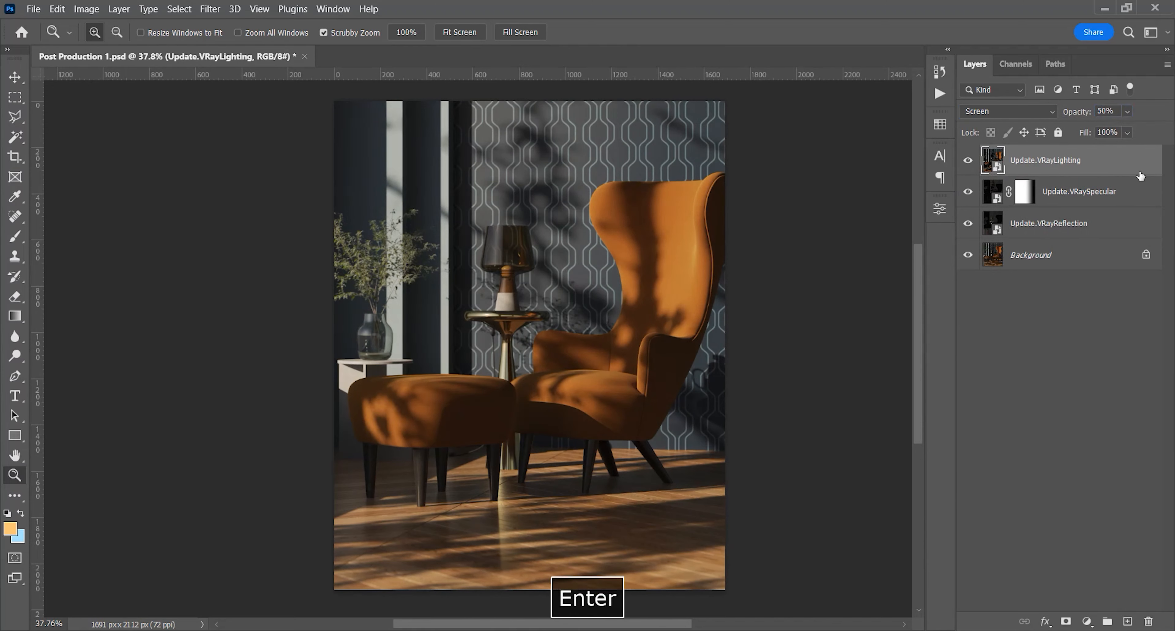
# Compare the whole image and the floor around the furniture legs with and without the VRayLighting layer
pyautogui.click(969, 161)
pyautogui.click(969, 161)
pyautogui.click(969, 161)
pyautogui.click(969, 161)
pyautogui.click(969, 161)
pyautogui.click(969, 160)
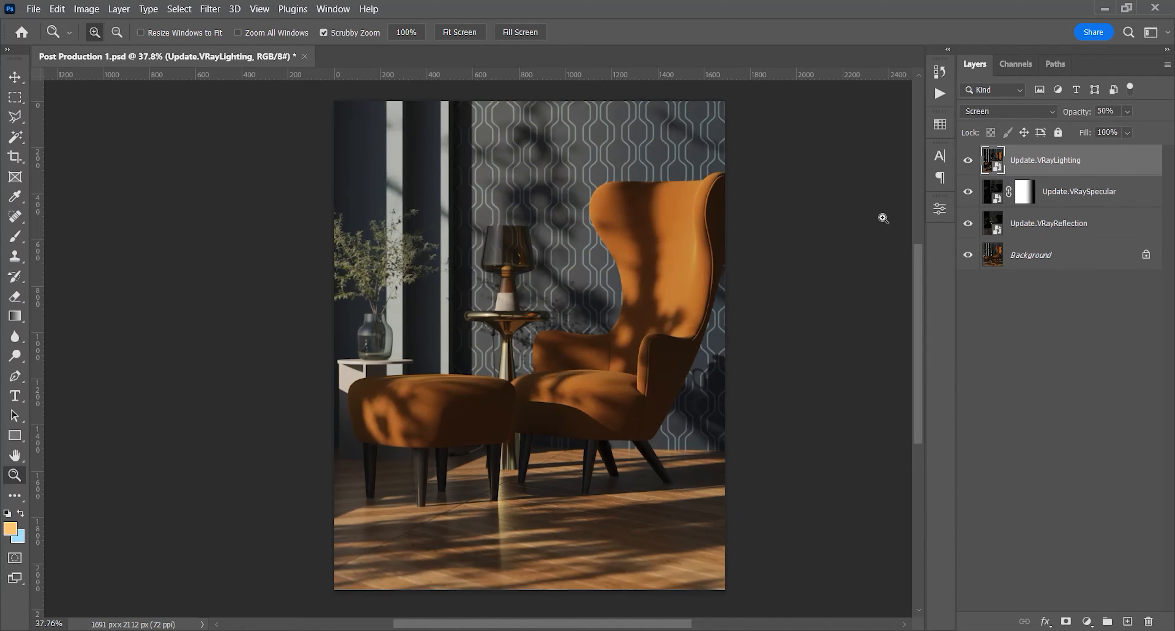
pyautogui.moveTo(382, 537); pyautogui.dragTo(512, 508)
pyautogui.press('space')
pyautogui.moveTo(512, 508); pyautogui.dragTo(495, 436)
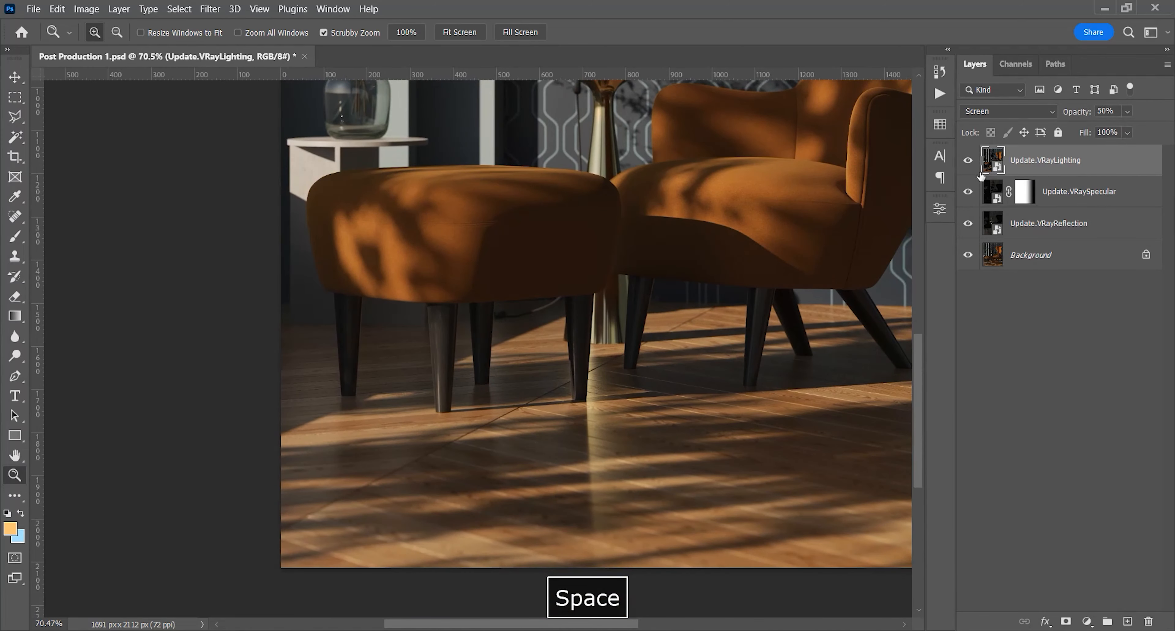
pyautogui.click(969, 161)
pyautogui.click(968, 161)
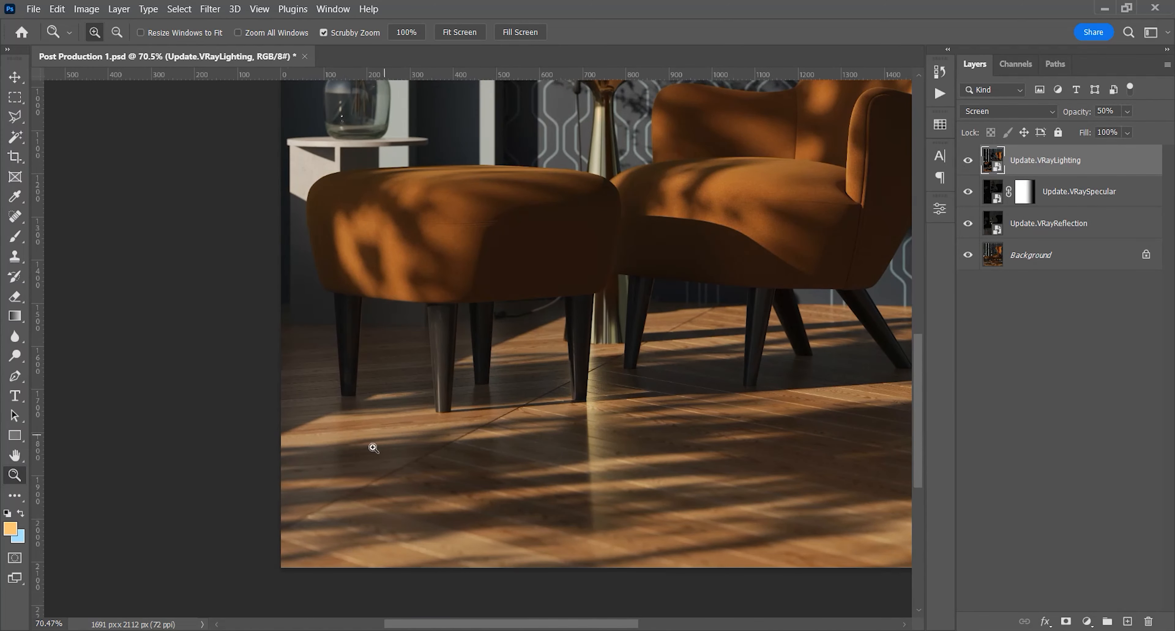
pyautogui.moveTo(606, 459); pyautogui.dragTo(507, 448)
pyautogui.press('space')
pyautogui.moveTo(609, 412); pyautogui.dragTo(564, 446)
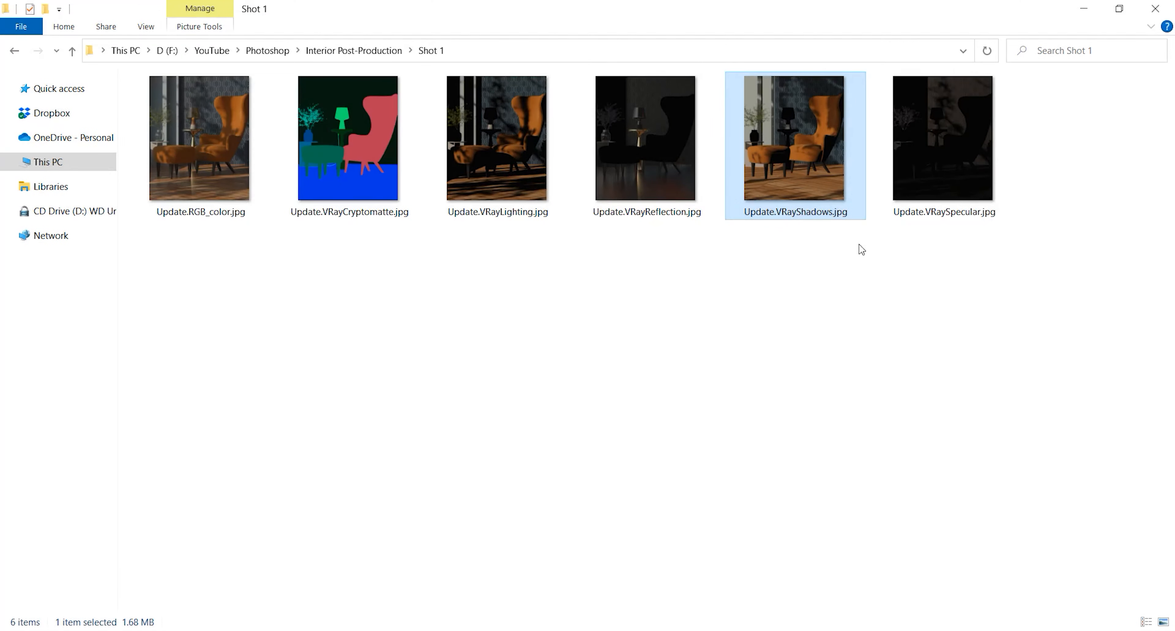
# Place Update.VRayCryptomatte.jpg from the Shot 1 folder as a layer above the VRayShadows layer
pyautogui.moveTo(937, 255); pyautogui.dragTo(514, 140)
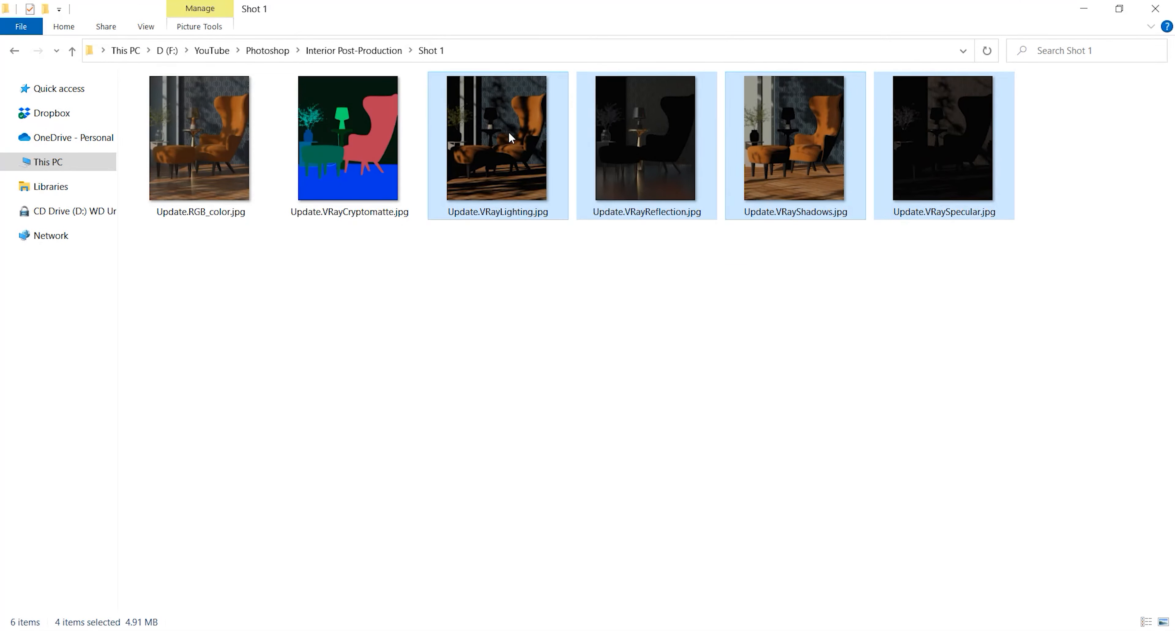
pyautogui.click(372, 198)
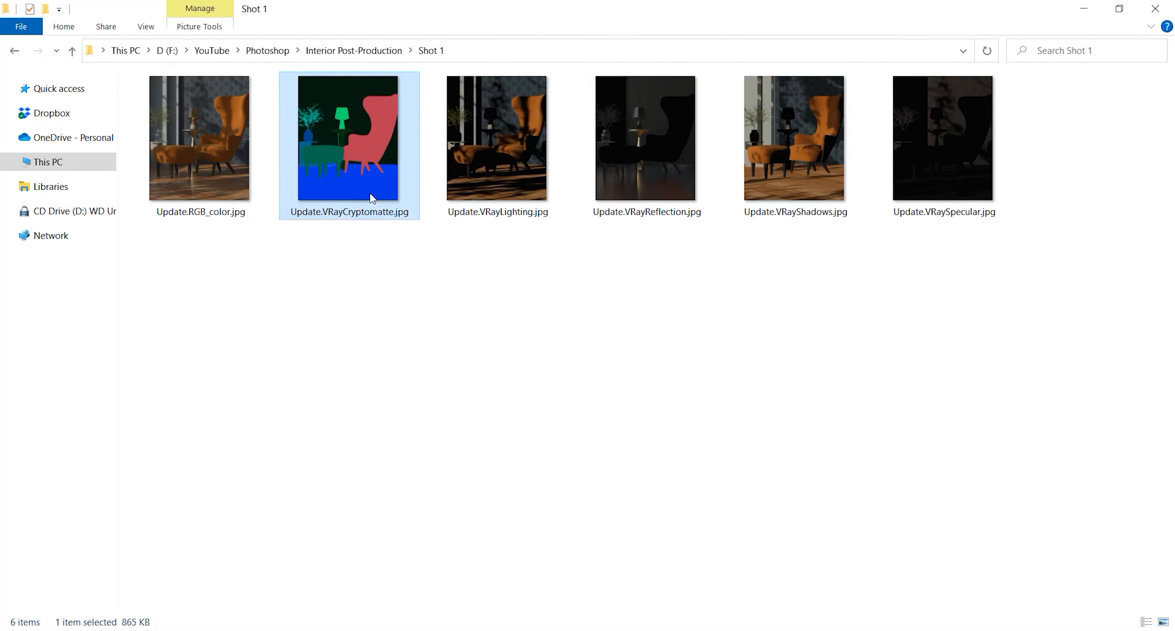
pyautogui.moveTo(340, 137); pyautogui.dragTo(499, 410)
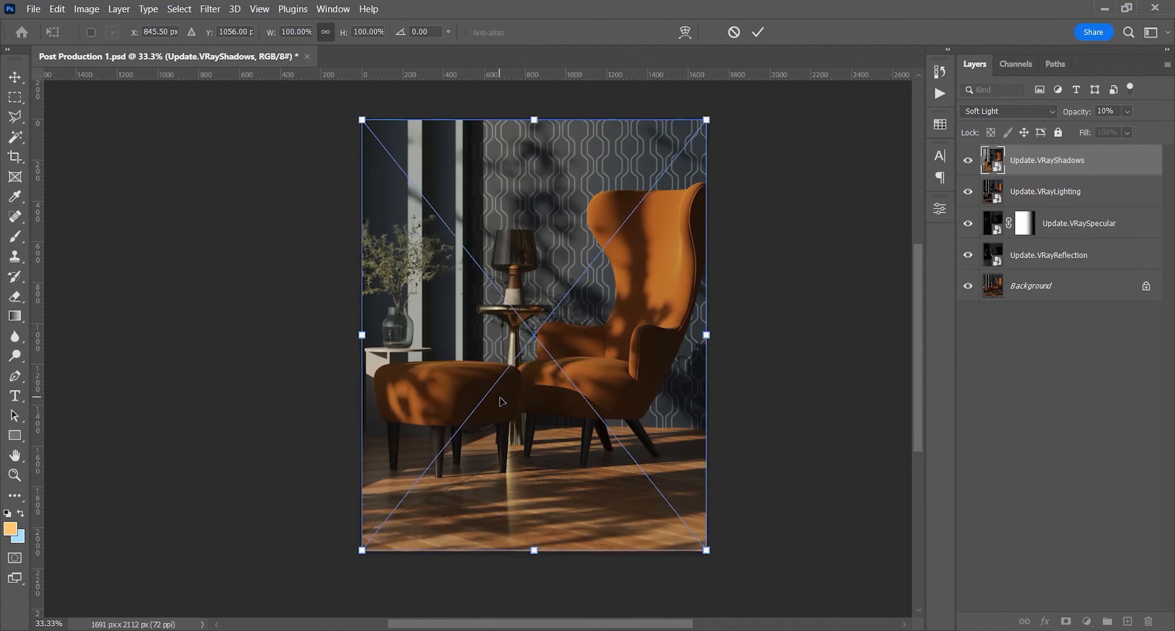
pyautogui.press('Return')
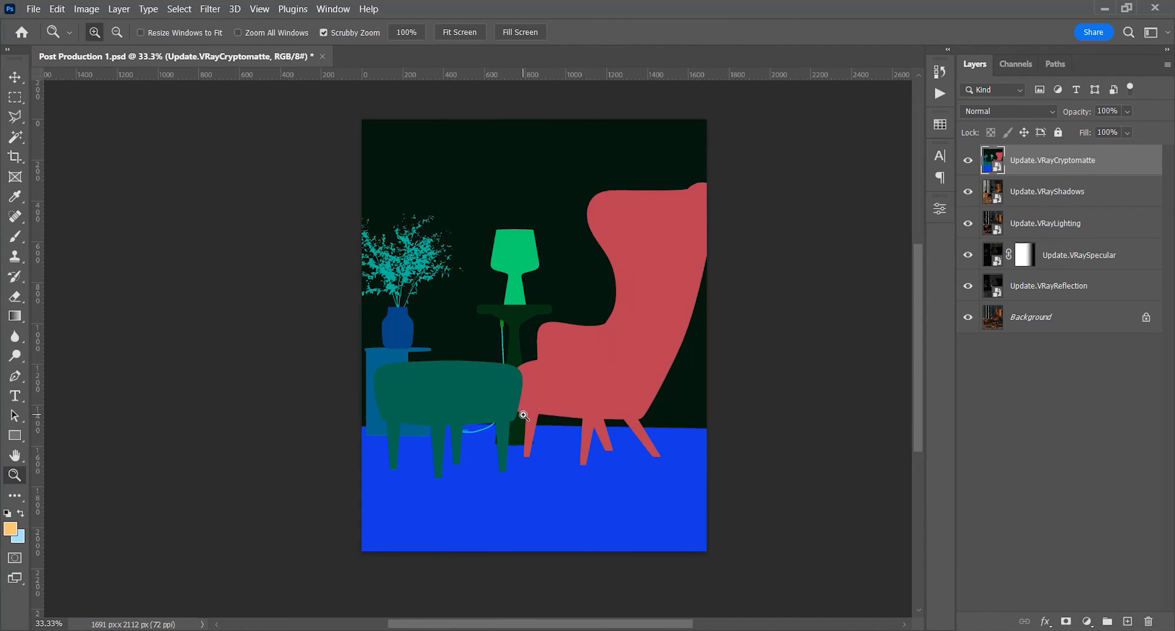
# Compare the VRayCryptomatte layer's flat color areas with the furniture and floor in the render beneath it
pyautogui.click(969, 163)
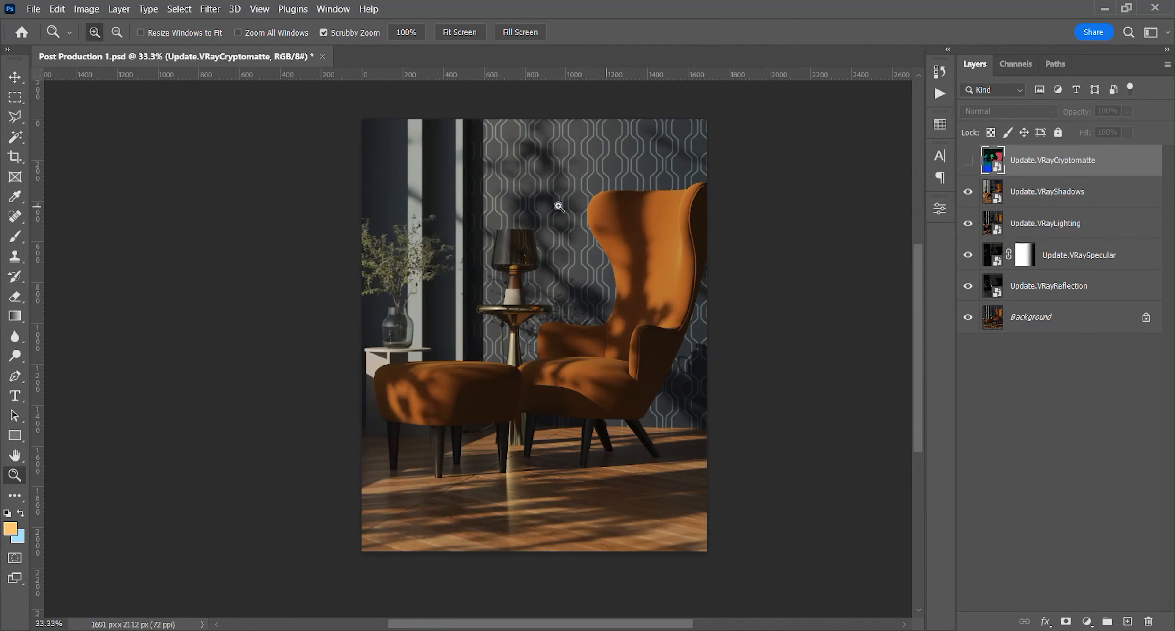
pyautogui.click(968, 160)
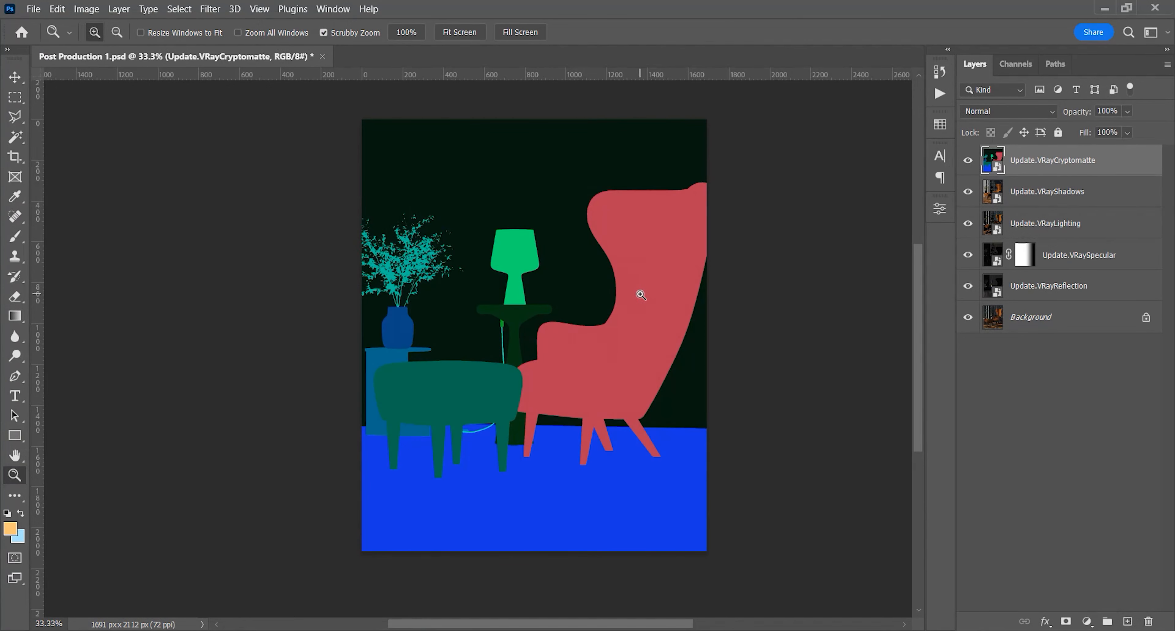
pyautogui.click(968, 160)
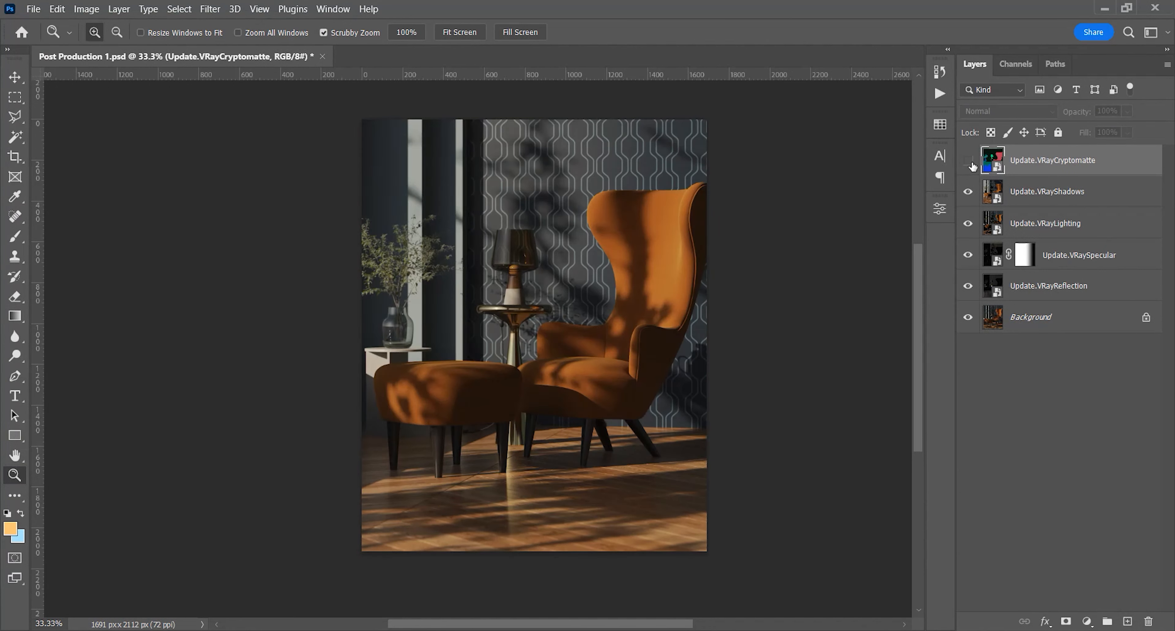
pyautogui.click(968, 160)
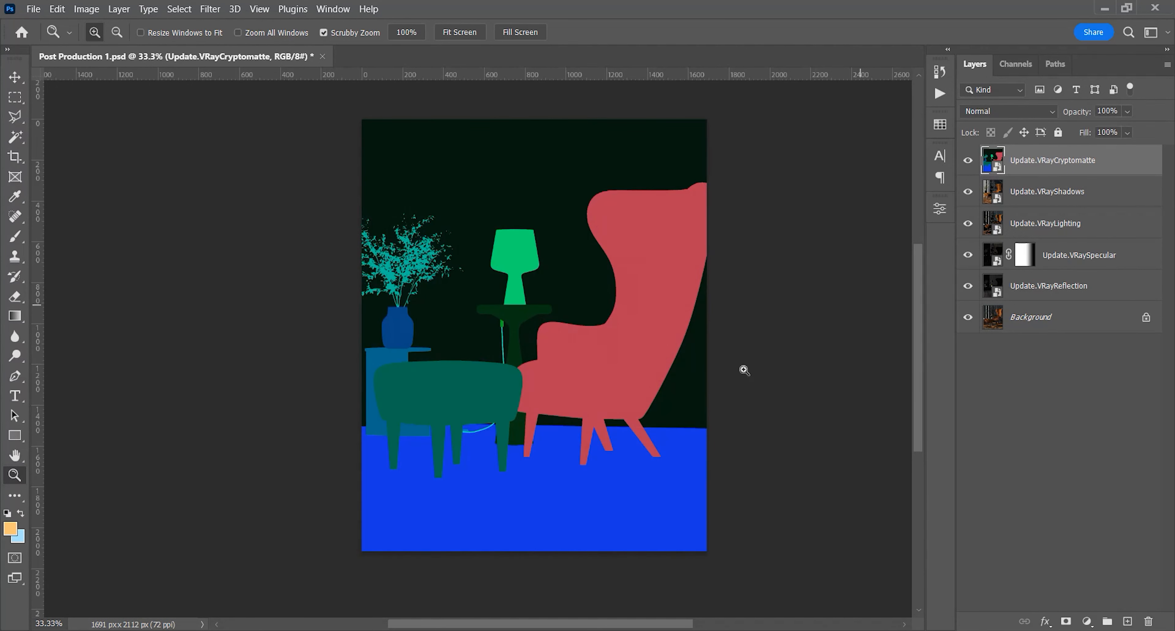
# Select the blue floor area of the VRayCryptomatte layer with the Magic Wand and extend the selection to similar colors
pyautogui.press('w')
pyautogui.click(588, 495)
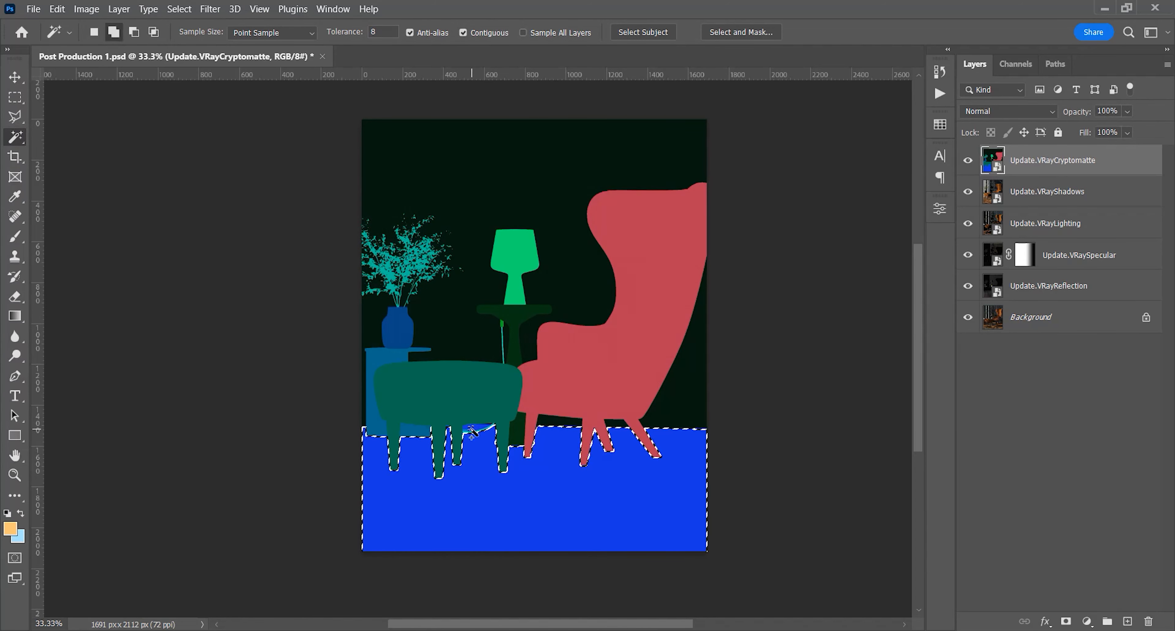
pyautogui.hotkey('ctrl', 'z')
pyautogui.rightClick(485, 471)
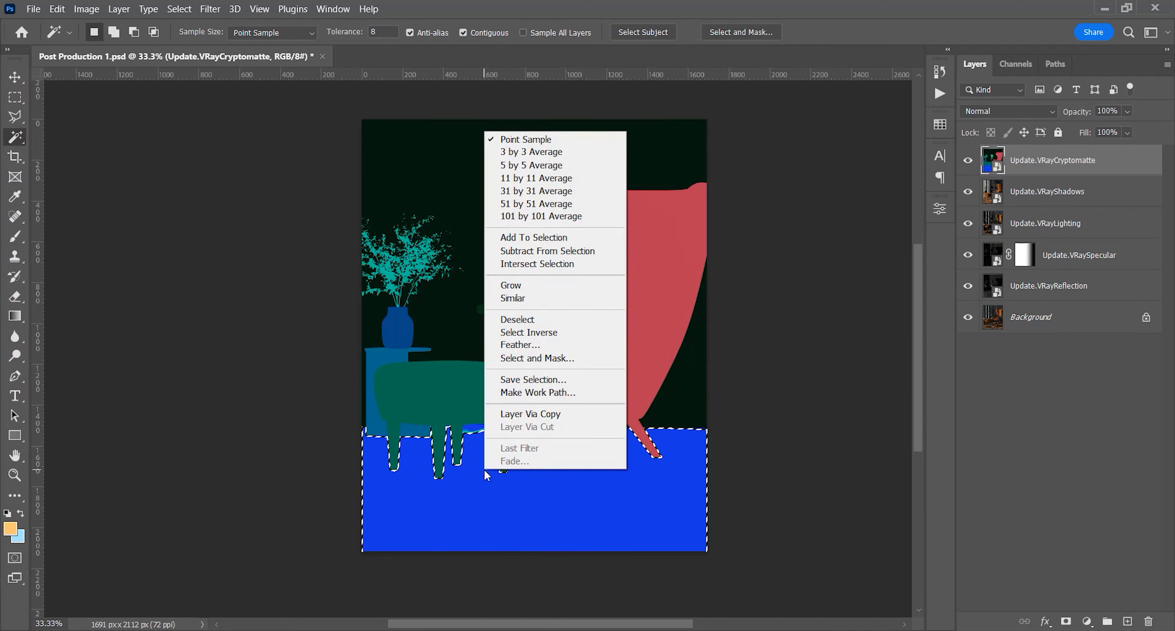
pyautogui.click(513, 298)
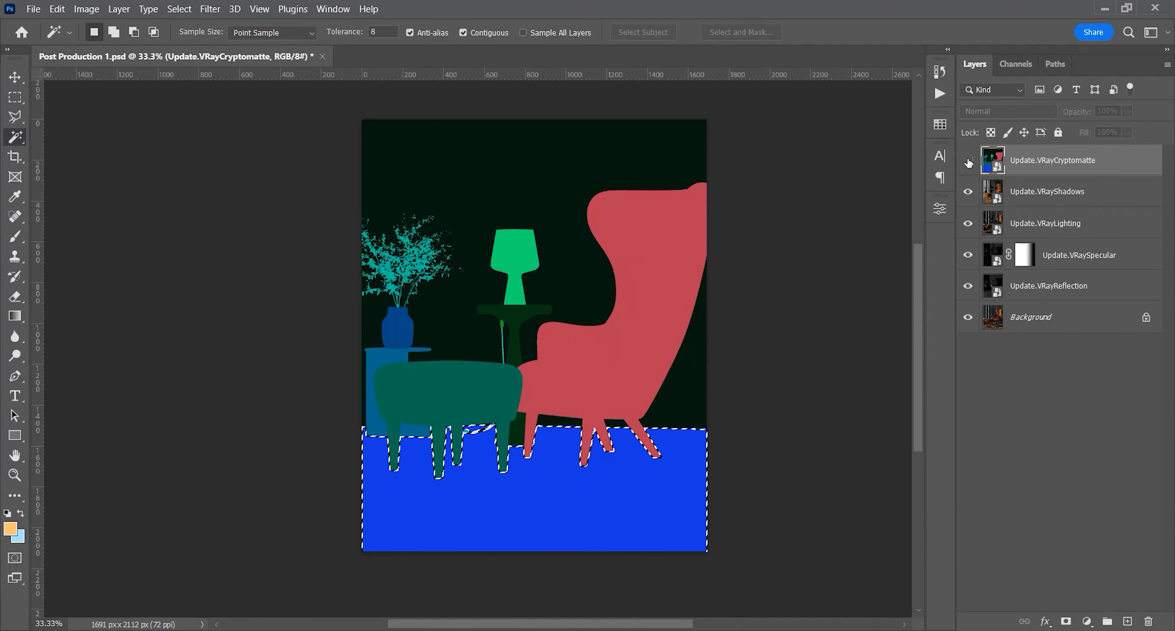
# Hide the VRayCryptomatte layer and check the floor selection's edges around the furniture legs
pyautogui.hotkey('ctrl', ',')
pyautogui.press('z')
pyautogui.moveTo(392, 441); pyautogui.dragTo(533, 419)
pyautogui.press('space')
pyautogui.press('space')
pyautogui.moveTo(608, 414); pyautogui.dragTo(501, 407)
pyautogui.click(493, 406)
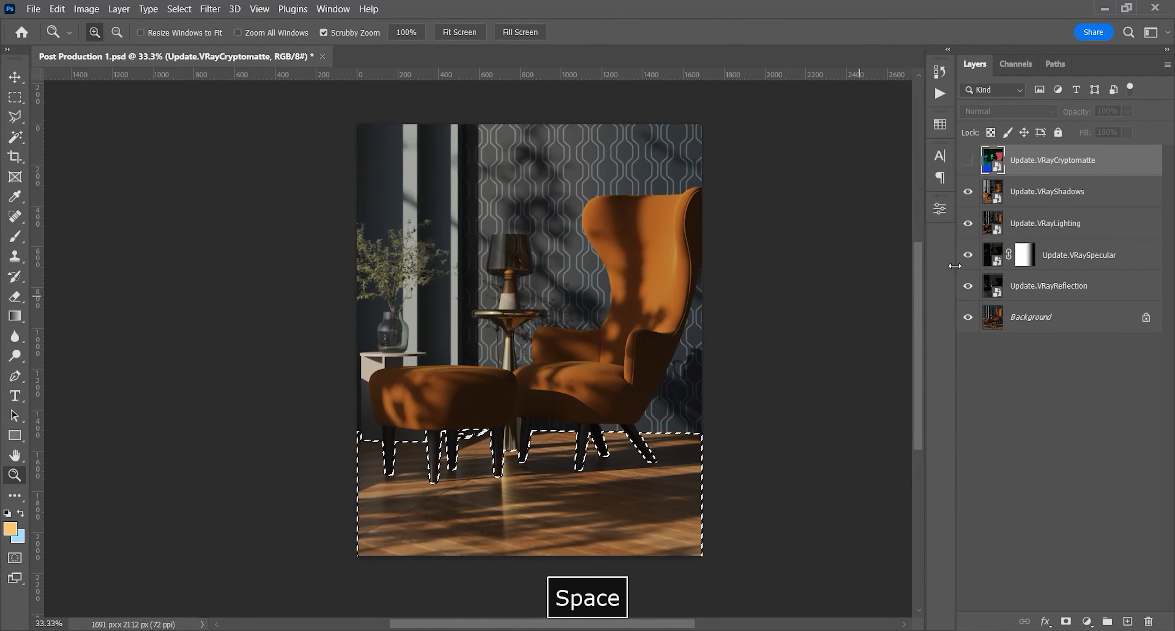
# Add a Curves adjustment layer masked to the floor selection directly above the VRayShadows layer
pyautogui.click(1085, 190)
pyautogui.click(1087, 621)
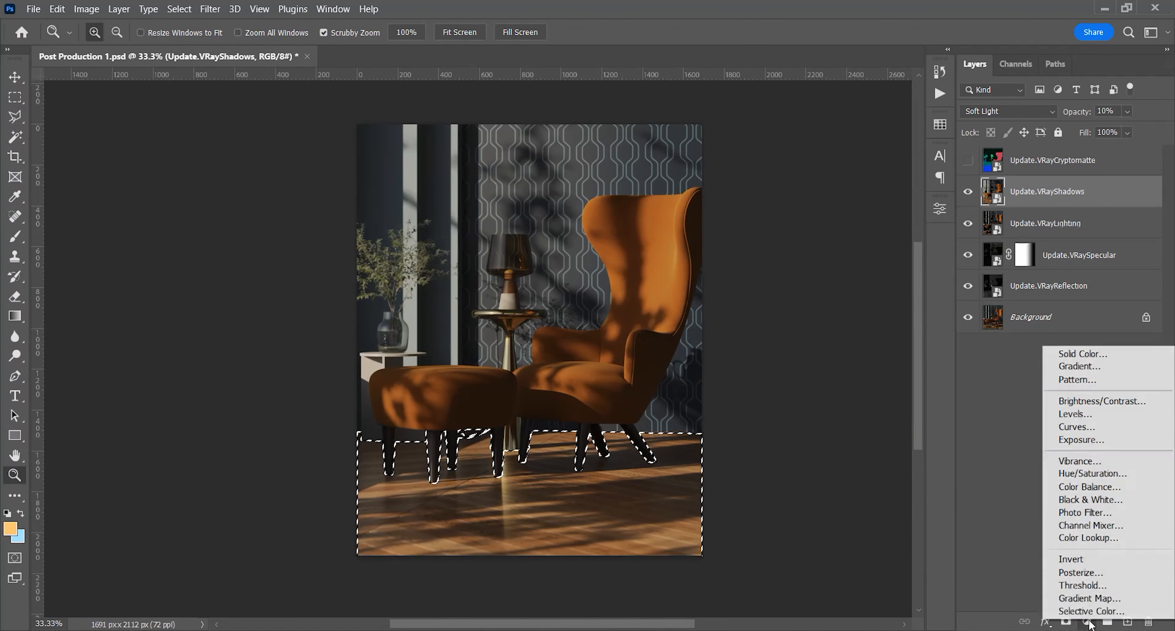
pyautogui.click(1077, 426)
pyautogui.press('space')
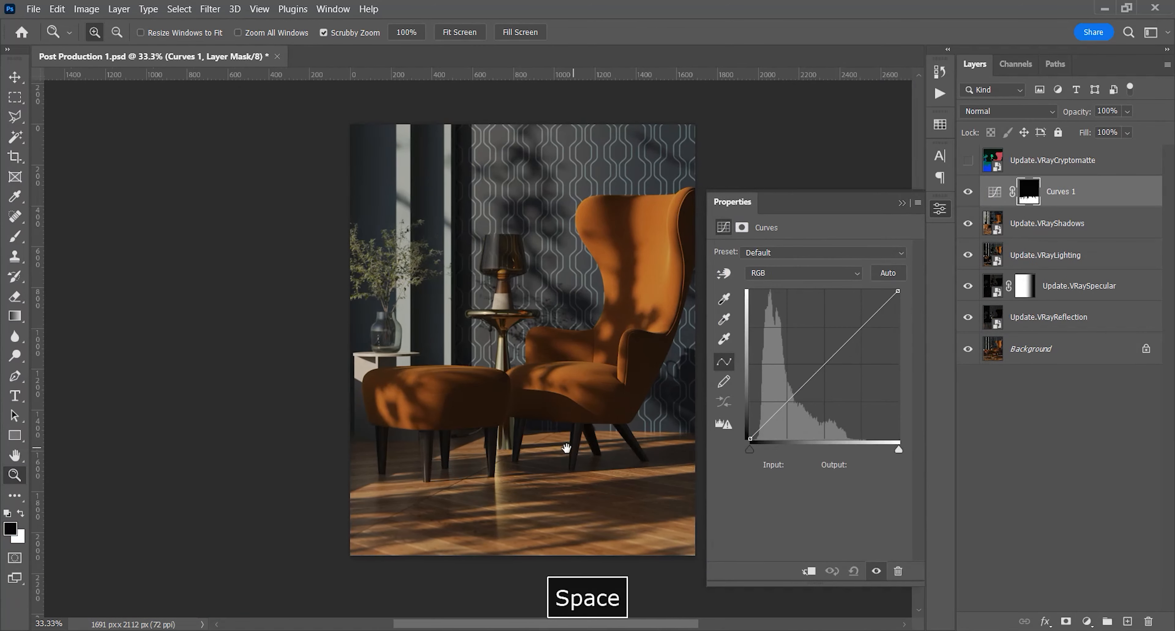
pyautogui.moveTo(582, 452); pyautogui.dragTo(504, 452)
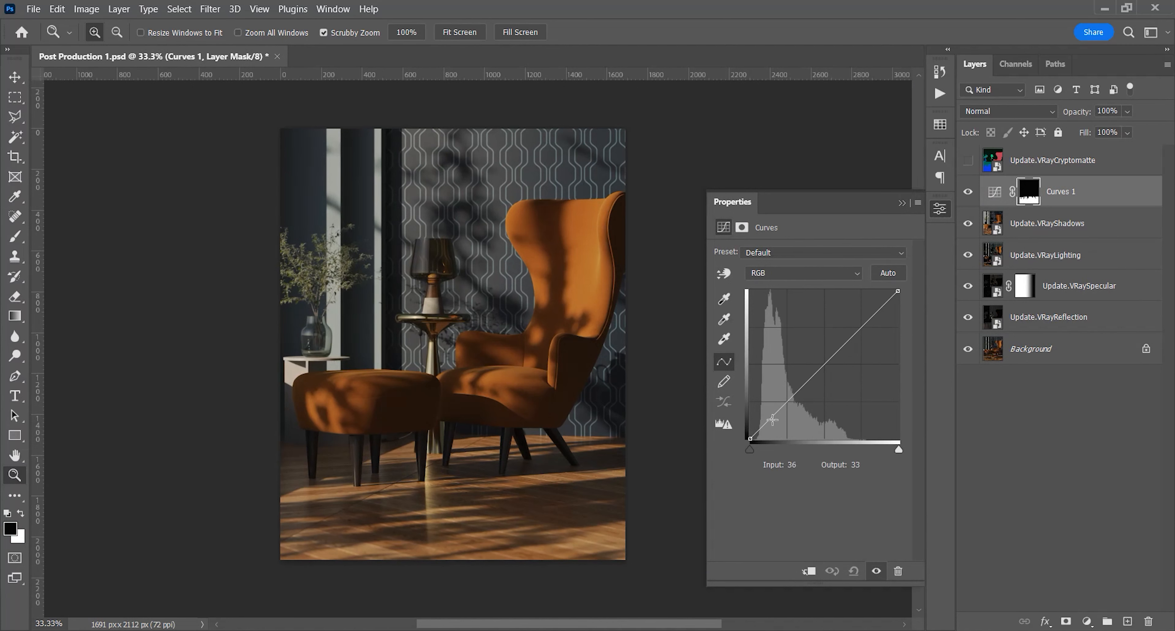
# Darken the floor with on-image curve adjustment, setting points at input 36, output 31 and input 122, output 117
pyautogui.click(723, 272)
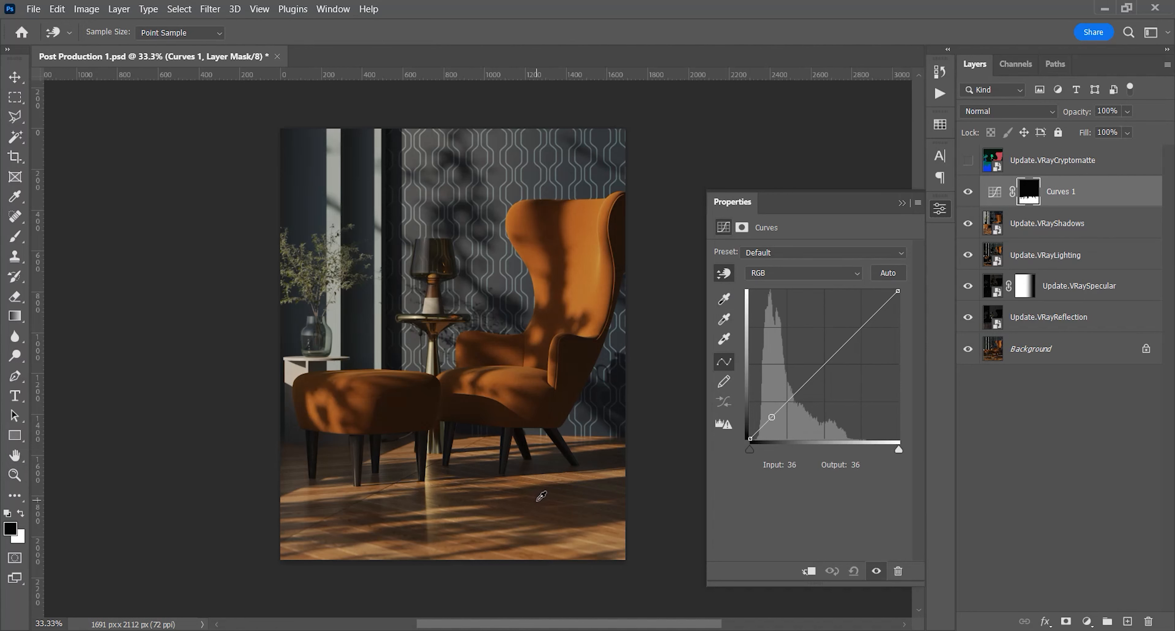
pyautogui.moveTo(542, 495); pyautogui.dragTo(545, 503)
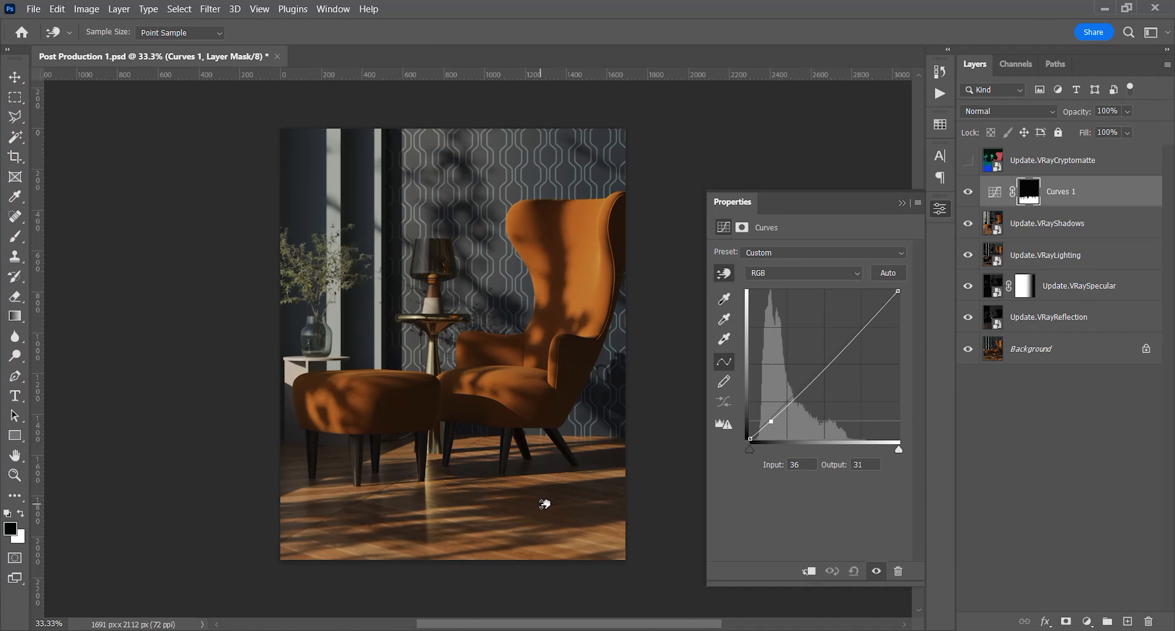
pyautogui.scroll(2, 498, 544)
pyautogui.press('space')
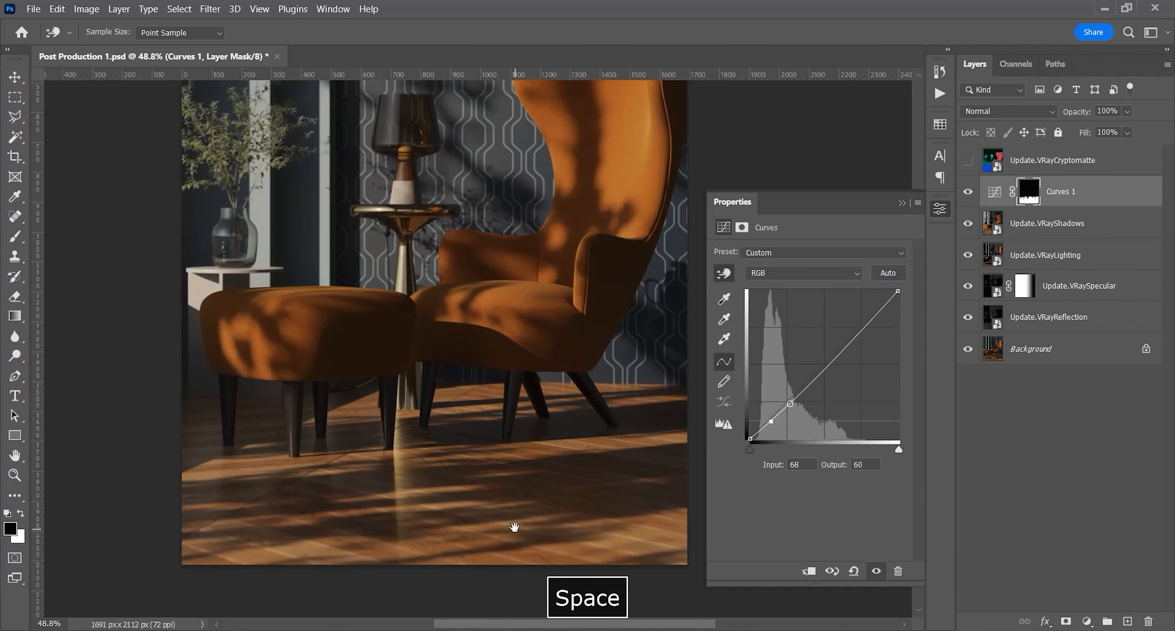
pyautogui.moveTo(513, 525); pyautogui.dragTo(465, 510)
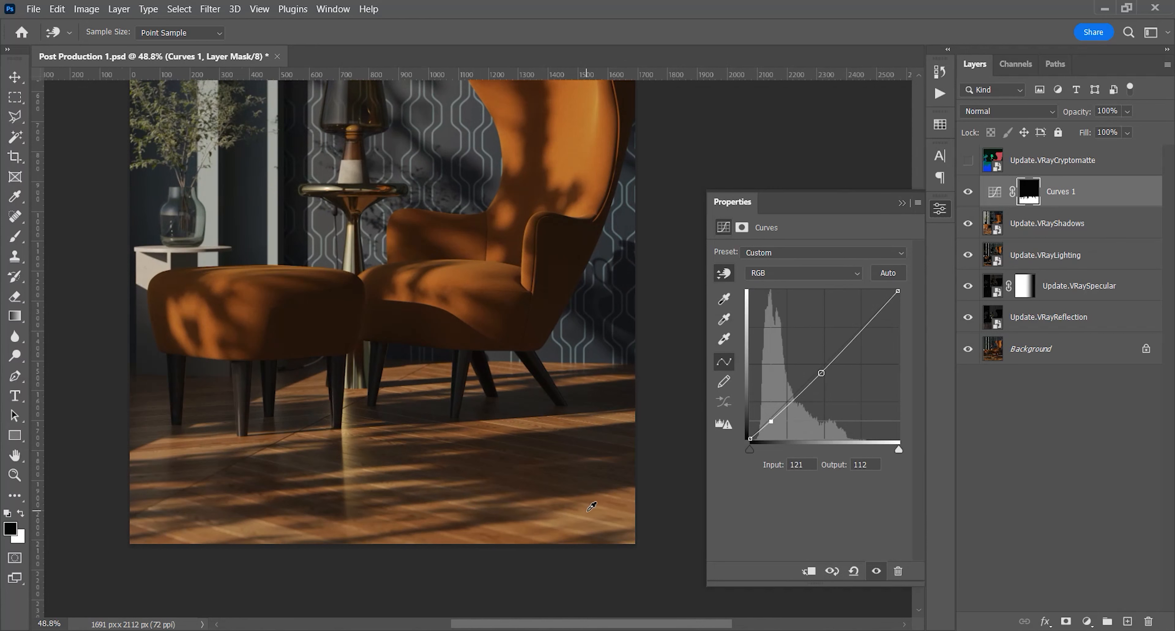
pyautogui.click(589, 509)
pyautogui.moveTo(590, 505); pyautogui.dragTo(592, 504)
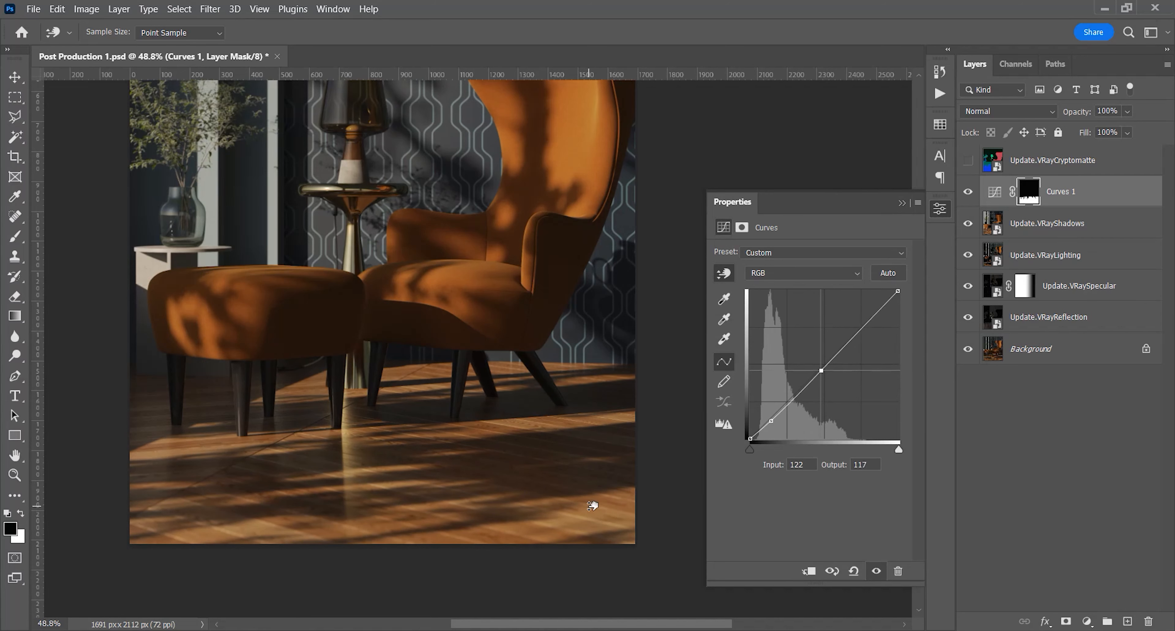
# Check the floor's Curves effect on the whole image and refine the upper curve point to input 119, output 117
pyautogui.press('z')
pyautogui.moveTo(507, 461); pyautogui.dragTo(467, 512)
pyautogui.press('space')
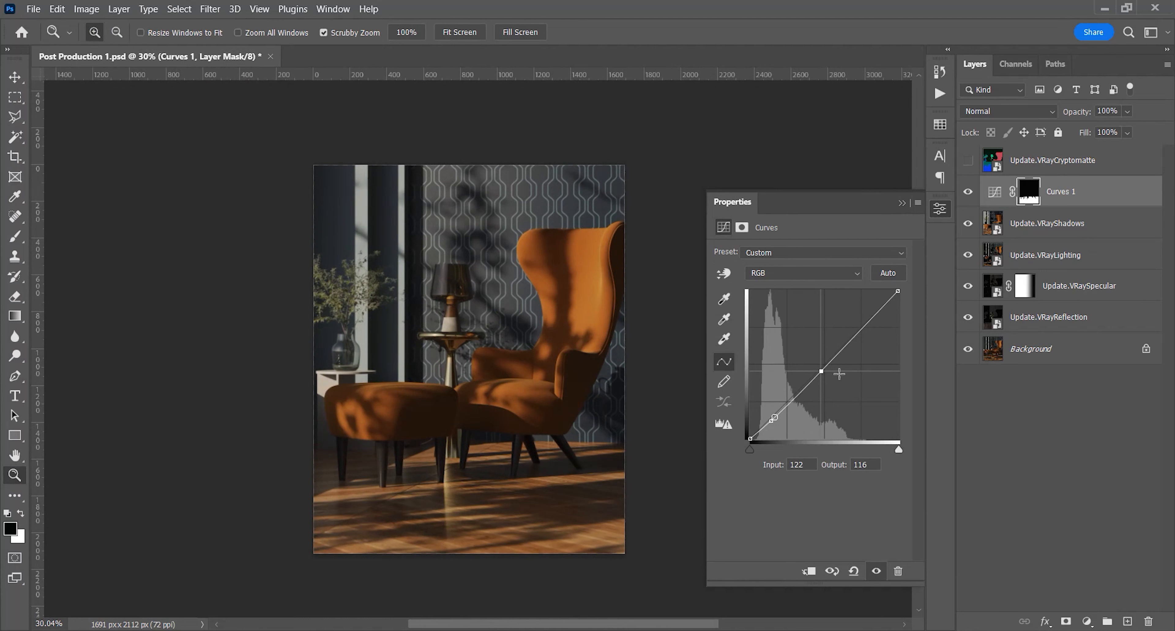
pyautogui.click(968, 191)
pyautogui.click(724, 273)
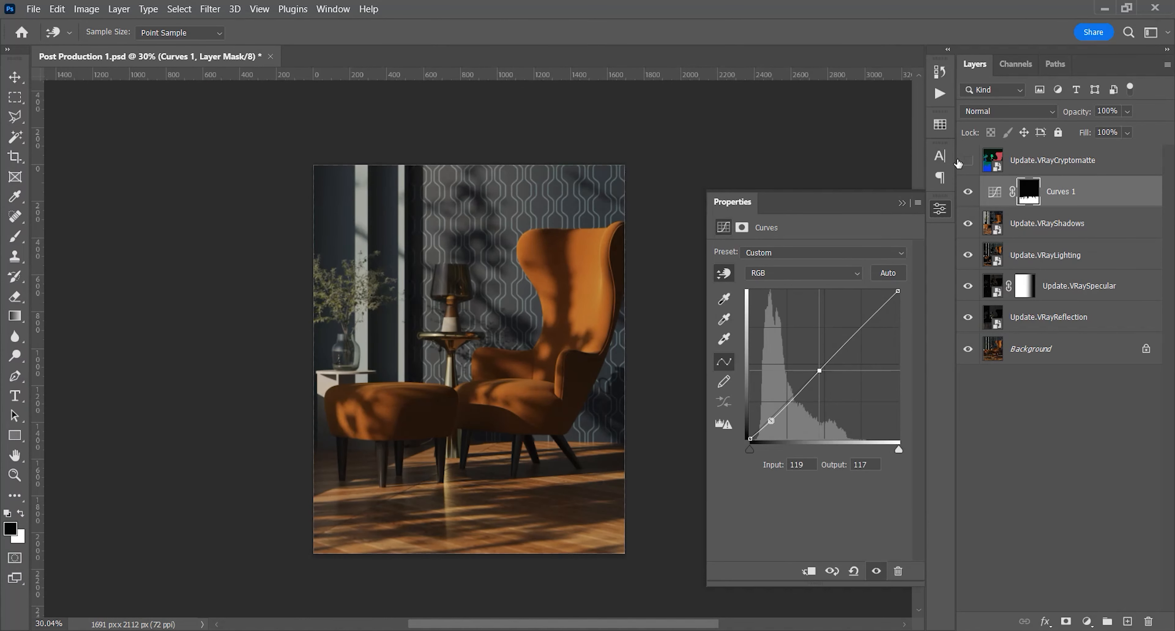
# Show the VRayCryptomatte layer and select its red armchair and green ottoman areas together with the Magic Wand
pyautogui.click(969, 161)
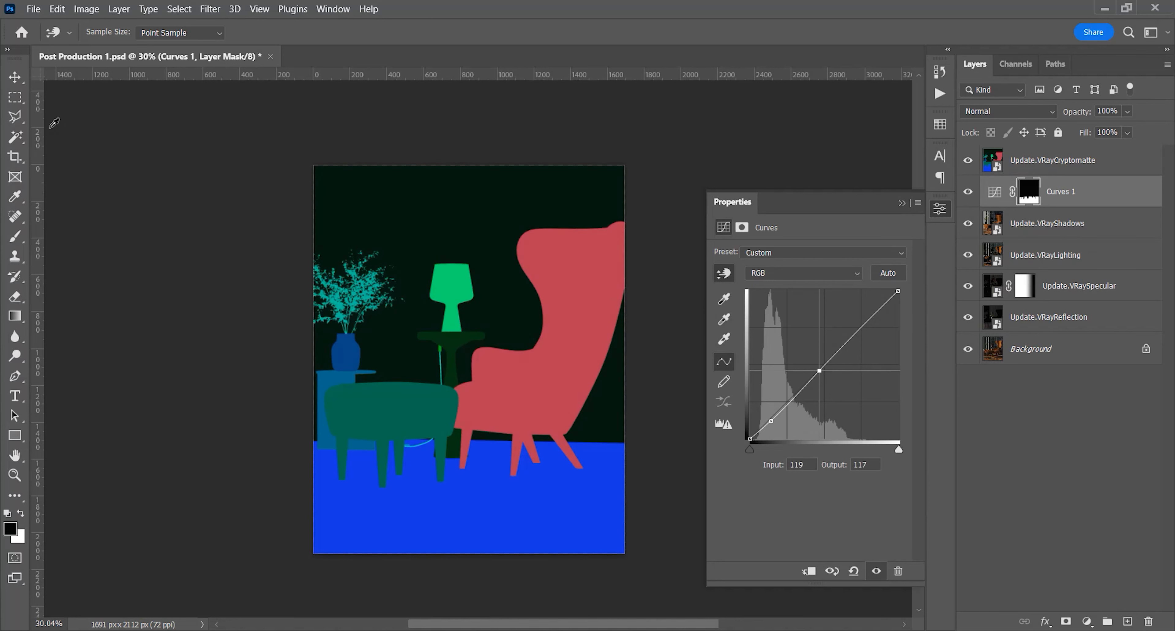
pyautogui.click(15, 137)
pyautogui.click(563, 312)
pyautogui.keyDown('shift'); pyautogui.click(382, 425); pyautogui.keyUp('shift')
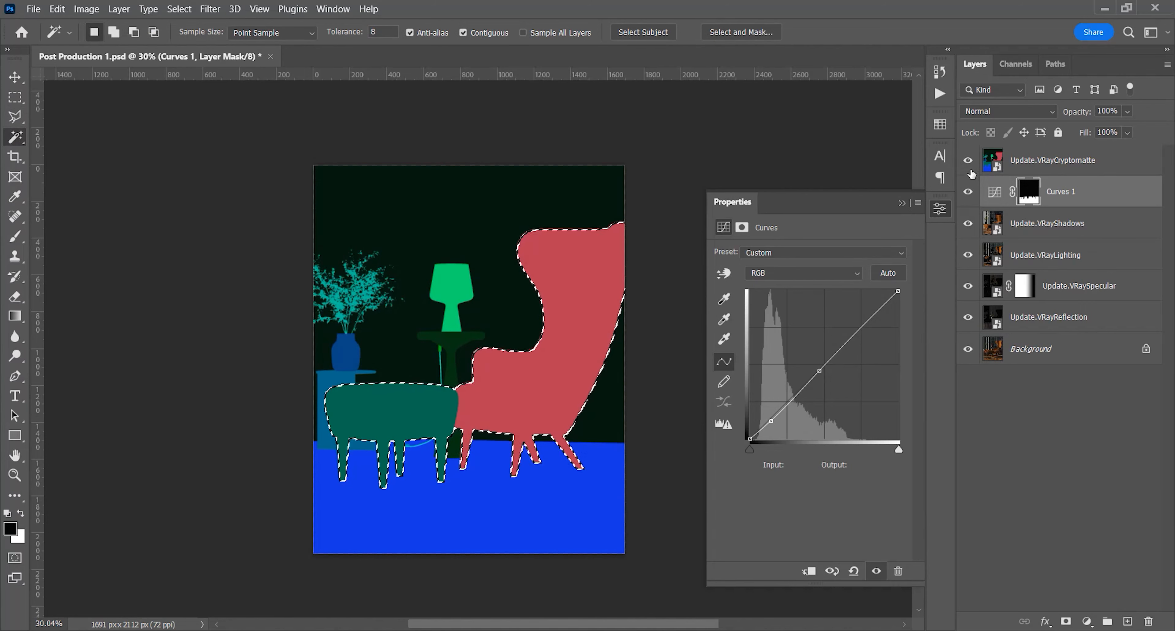
# Hide the VRayCryptomatte layer and add a second Curves adjustment layer masked to the armchair and ottoman
pyautogui.click(968, 160)
pyautogui.click(1087, 621)
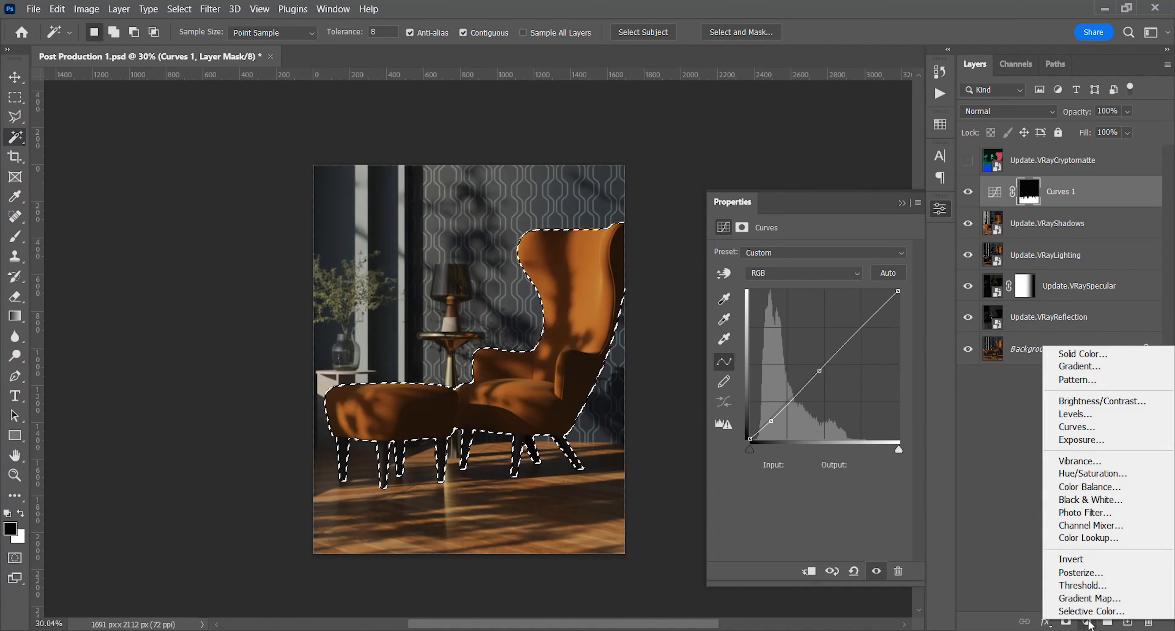
pyautogui.click(1067, 430)
pyautogui.moveTo(577, 426); pyautogui.dragTo(536, 431)
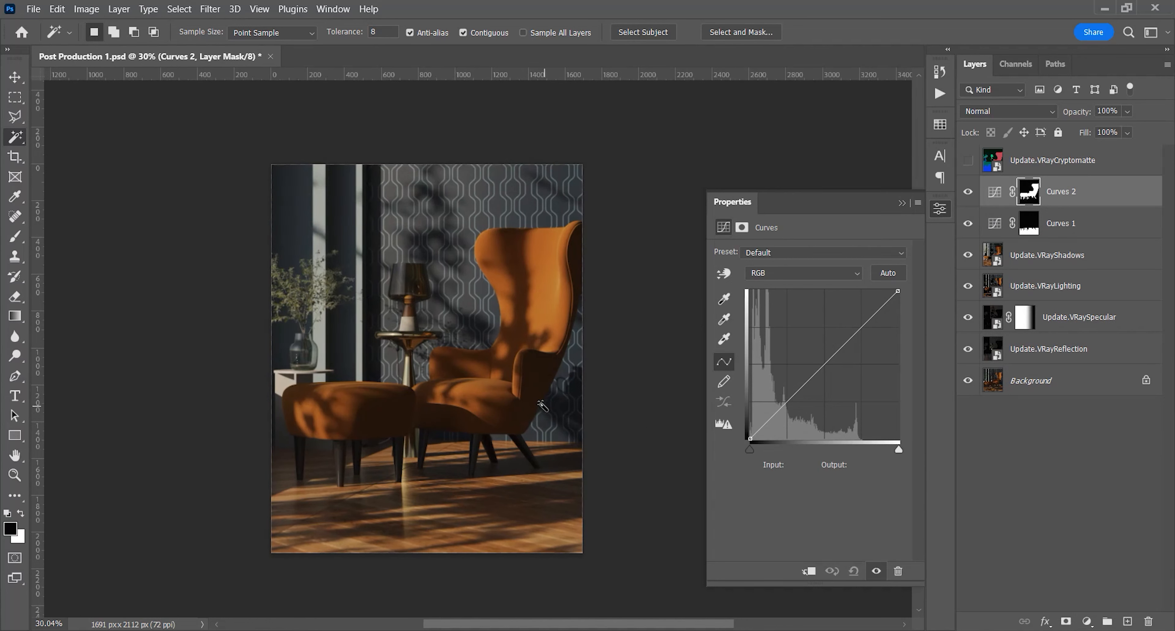
# Brighten the armchair and ottoman by raising the shadow part of their curve with on-image adjustment
pyautogui.click(724, 274)
pyautogui.scroll(1, 442, 410)
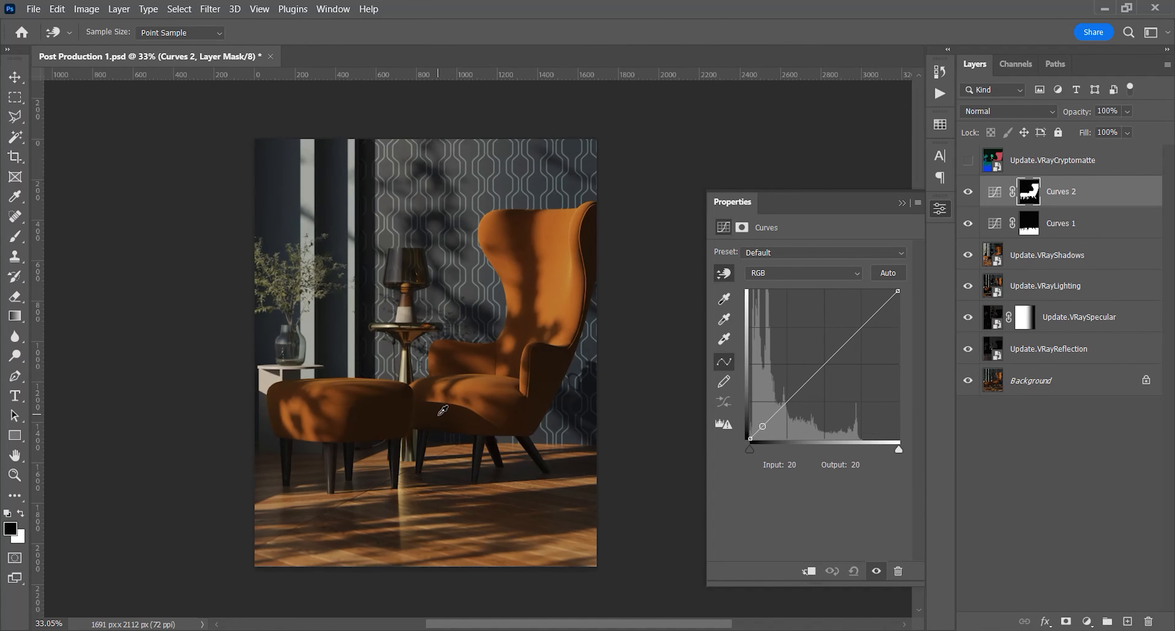
pyautogui.moveTo(548, 388); pyautogui.dragTo(551, 383)
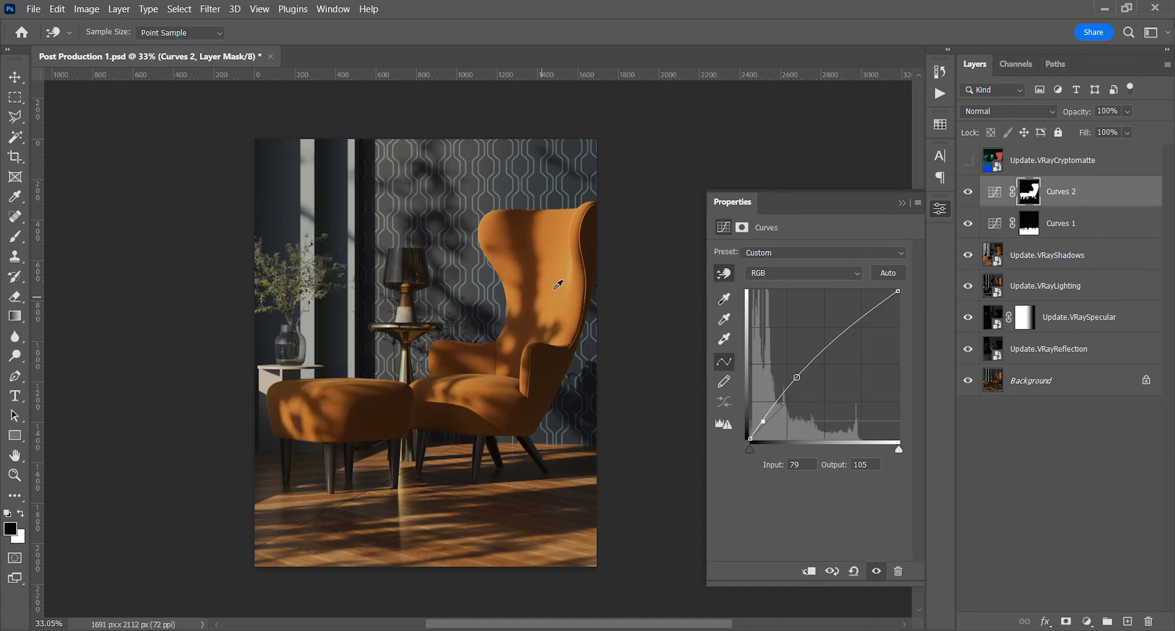
pyautogui.moveTo(574, 264)
pyautogui.mouseDown()
pyautogui.moveTo(575, 219)
pyautogui.moveTo(567, 247)
pyautogui.mouseUp()
pyautogui.hotkey('ctrl', 'z')
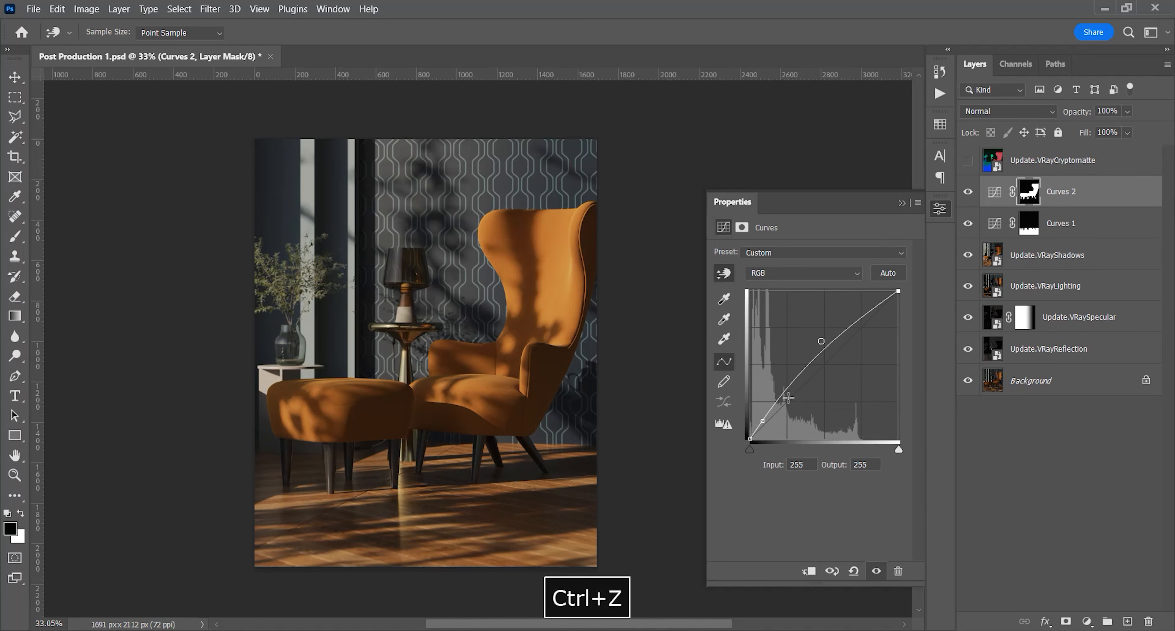
pyautogui.click(555, 359)
pyautogui.moveTo(480, 435); pyautogui.dragTo(480, 441)
pyautogui.hotkey('ctrl', 'z')
# Add a highlight point at input 147, output 175 to the armchair's curve and compare the image with and without Curves 2
pyautogui.moveTo(571, 268)
pyautogui.mouseDown()
pyautogui.moveTo(576, 250)
pyautogui.moveTo(576, 264)
pyautogui.mouseUp()
pyautogui.press('z')
pyautogui.moveTo(535, 324); pyautogui.dragTo(500, 370)
pyautogui.press('space')
pyautogui.moveTo(499, 370); pyautogui.dragTo(481, 386)
pyautogui.click(968, 192)
pyautogui.click(968, 192)
pyautogui.click(968, 192)
pyautogui.click(967, 192)
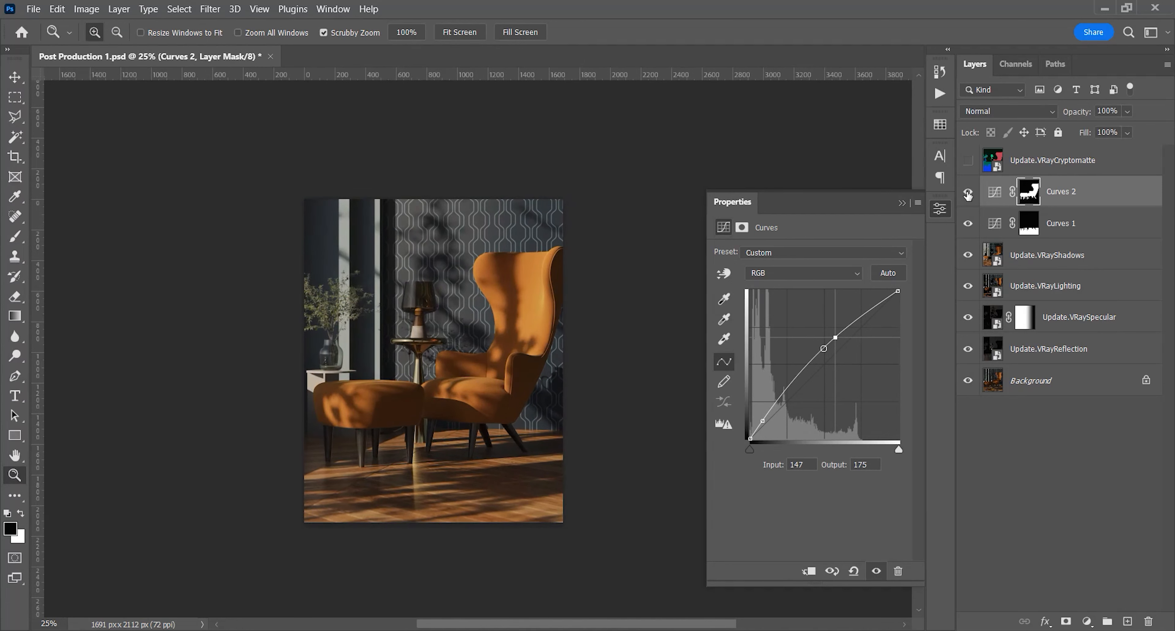
# Set the VRayShadows layer's opacity to 20%
pyautogui.click(1040, 262)
pyautogui.press('2')
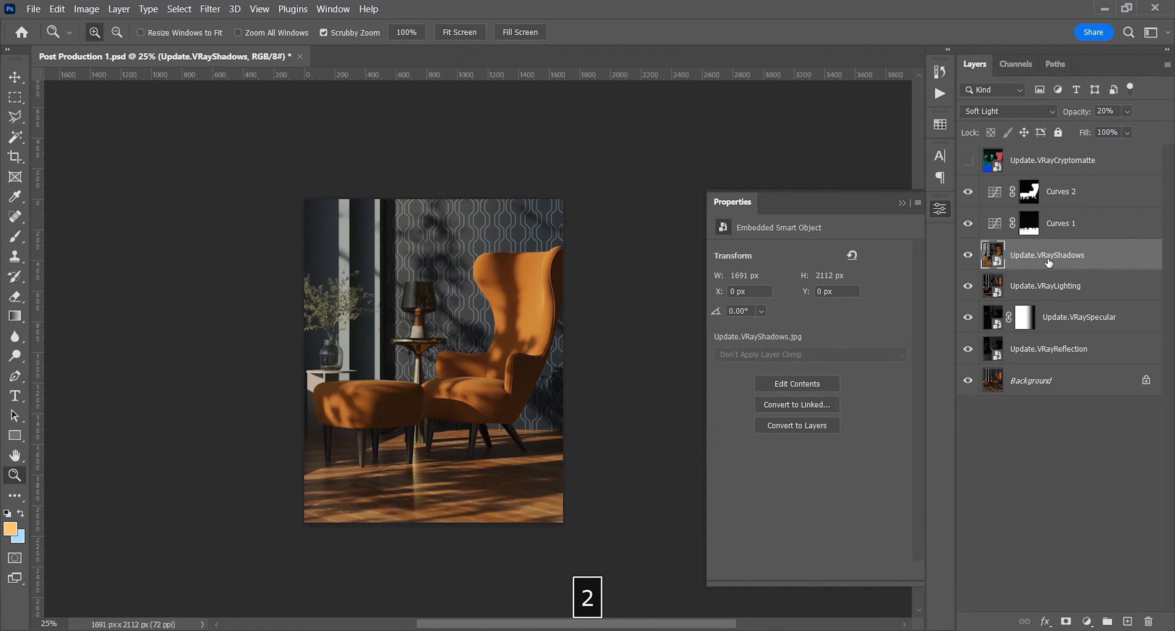
# Set the VRayShadows layer's opacity to 15%
pyautogui.click(968, 255)
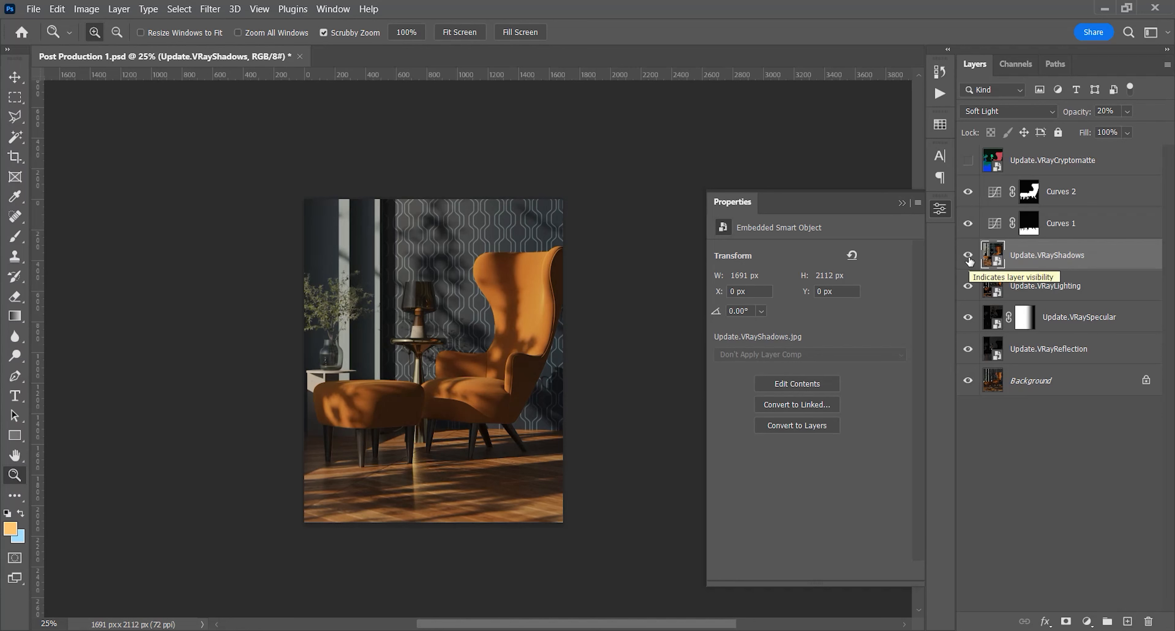
pyautogui.press('5')
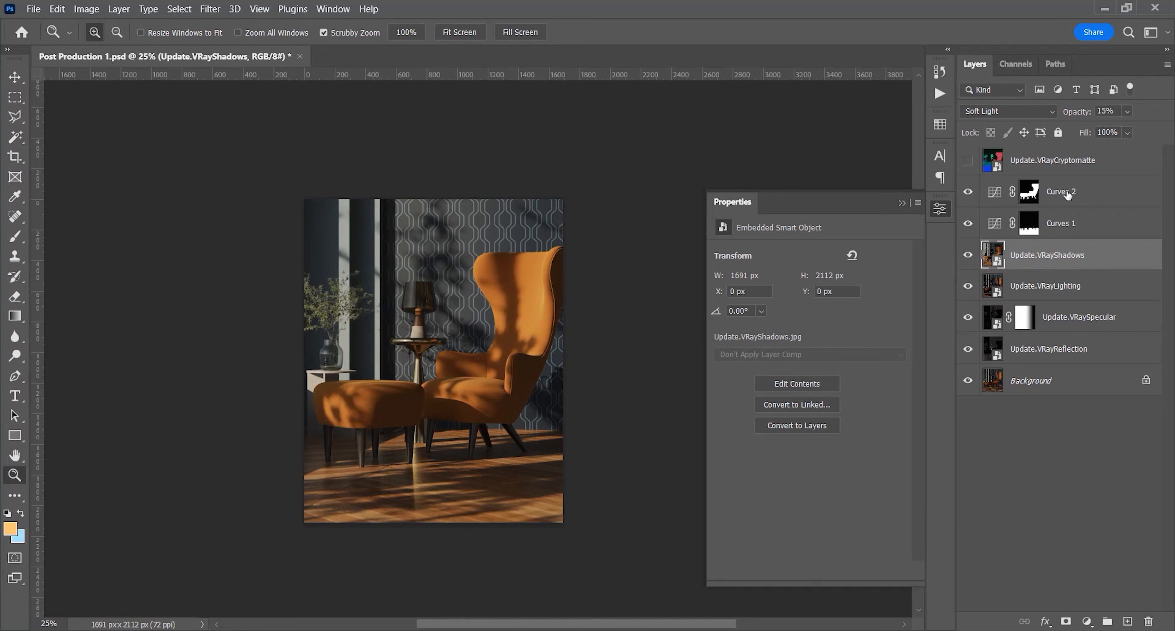
# Show the VRayCryptomatte layer and select the wall's dark colour, extending the selection to its separated areas
pyautogui.click(1029, 192)
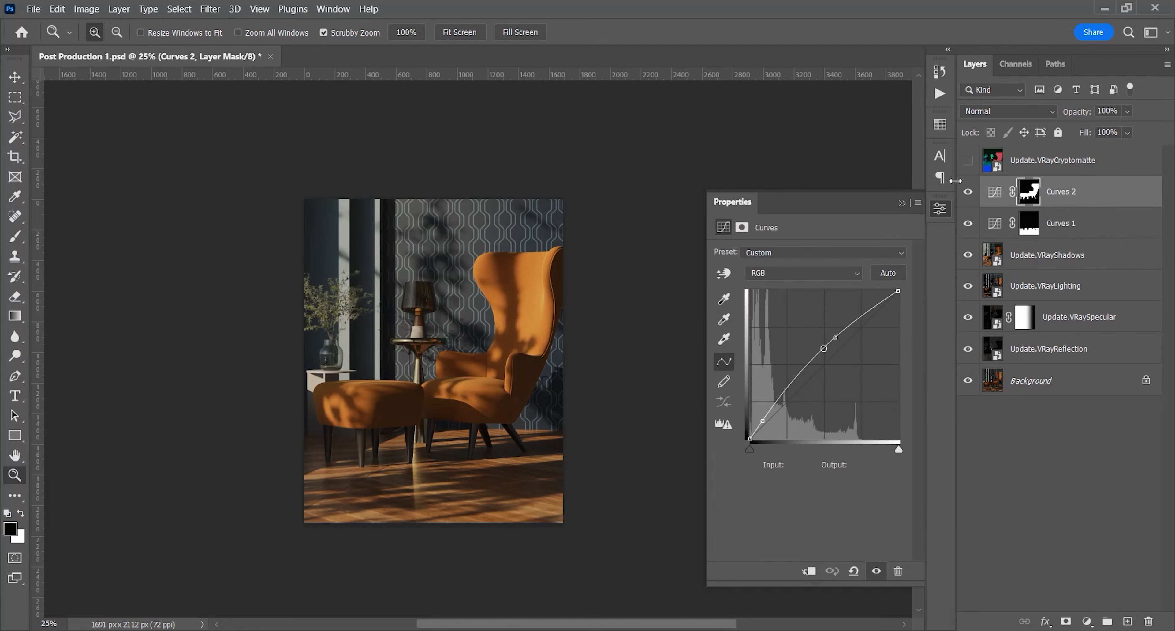
pyautogui.click(968, 161)
pyautogui.click(1023, 162)
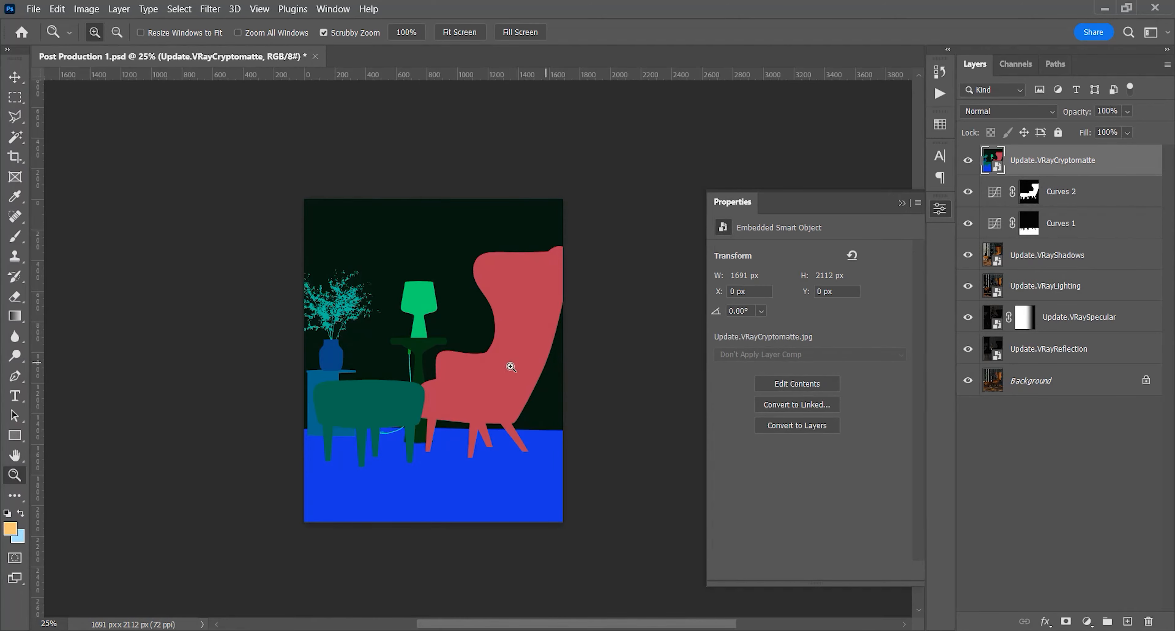
pyautogui.press('w')
pyautogui.click(548, 392)
pyautogui.rightClick(554, 388)
pyautogui.click(602, 220)
pyautogui.press('z')
pyautogui.moveTo(325, 302); pyautogui.dragTo(365, 329)
pyautogui.press('space')
# Hide the VRayCryptomatte layer and add a Curves adjustment layer above Curves 2, masked to the wall selection
pyautogui.click(968, 160)
pyautogui.click(1028, 192)
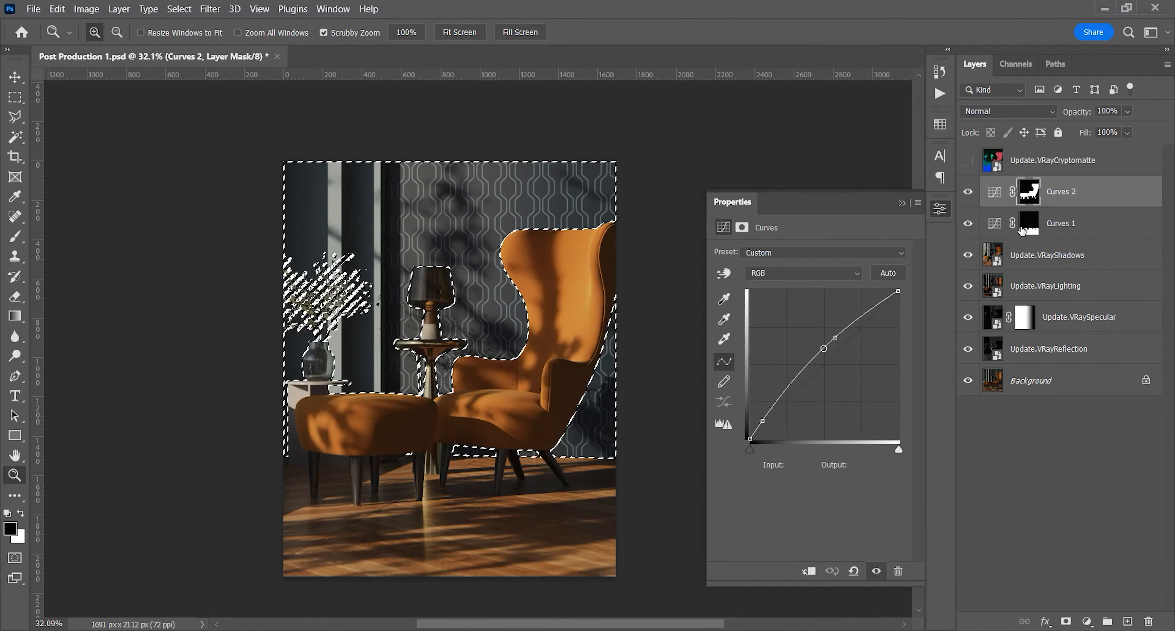
pyautogui.click(901, 202)
pyautogui.click(1088, 621)
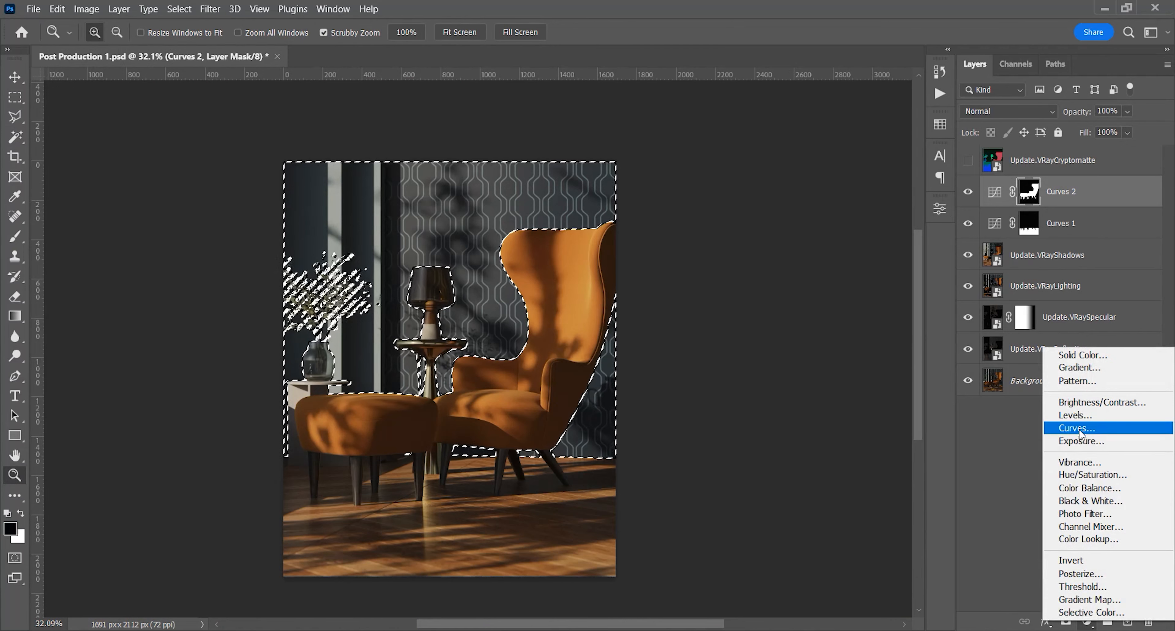
pyautogui.click(1063, 430)
pyautogui.press('space')
pyautogui.moveTo(548, 395); pyautogui.dragTo(523, 382)
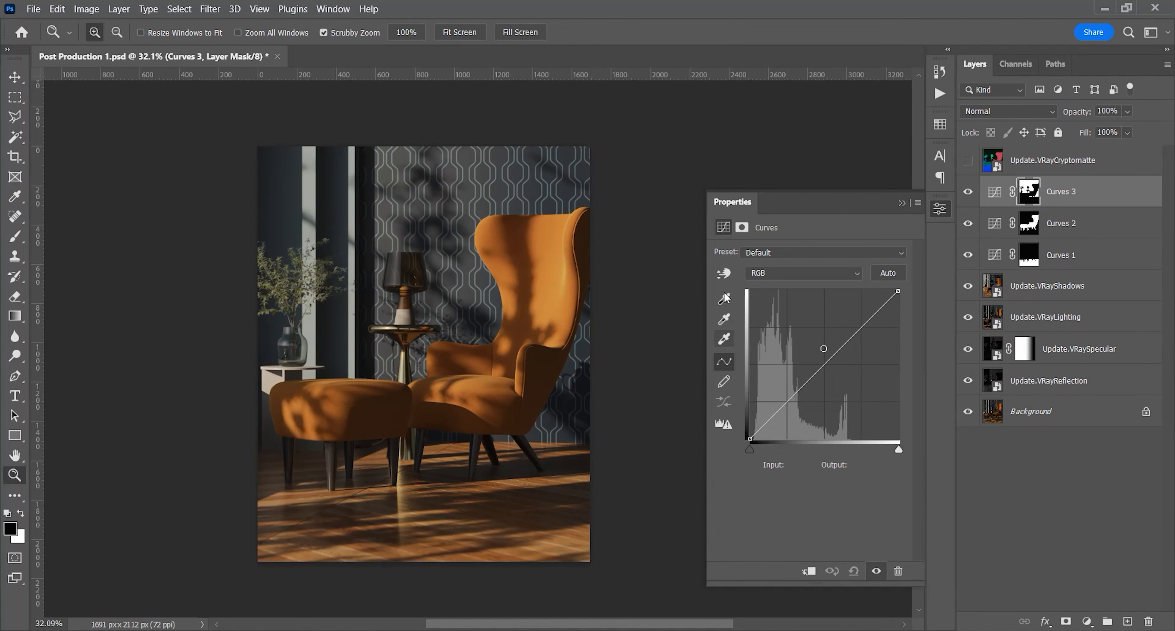
# Brighten the wall with on-image curve adjustment, raising input 24 to output 31, and compare the image with and without Curves 3
pyautogui.click(724, 272)
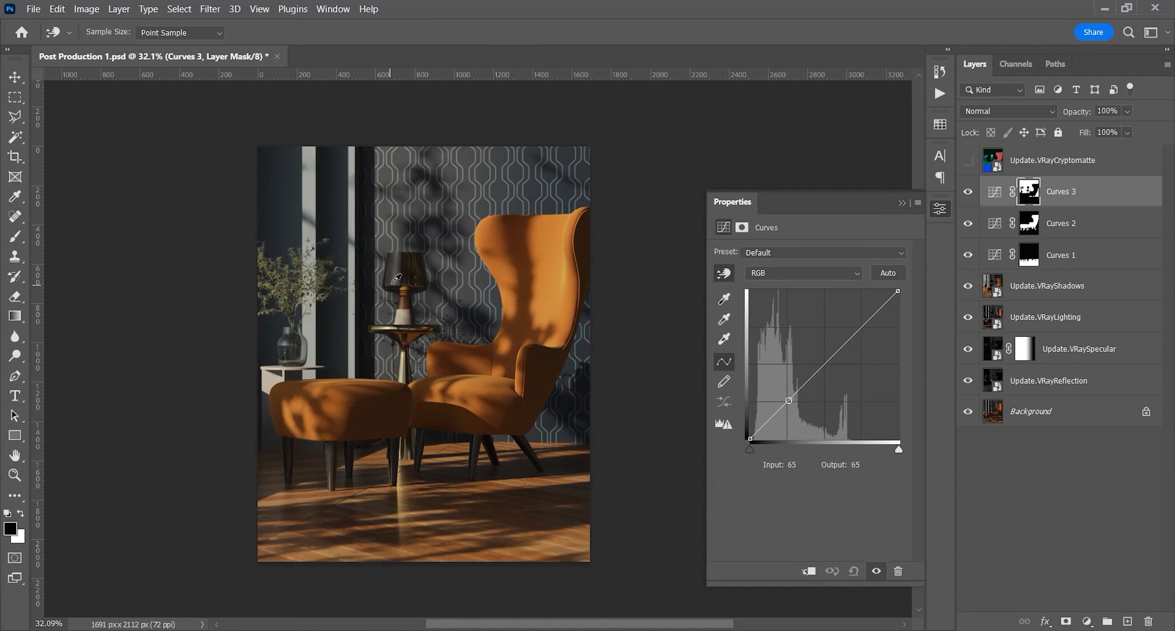
pyautogui.moveTo(434, 230); pyautogui.dragTo(442, 220)
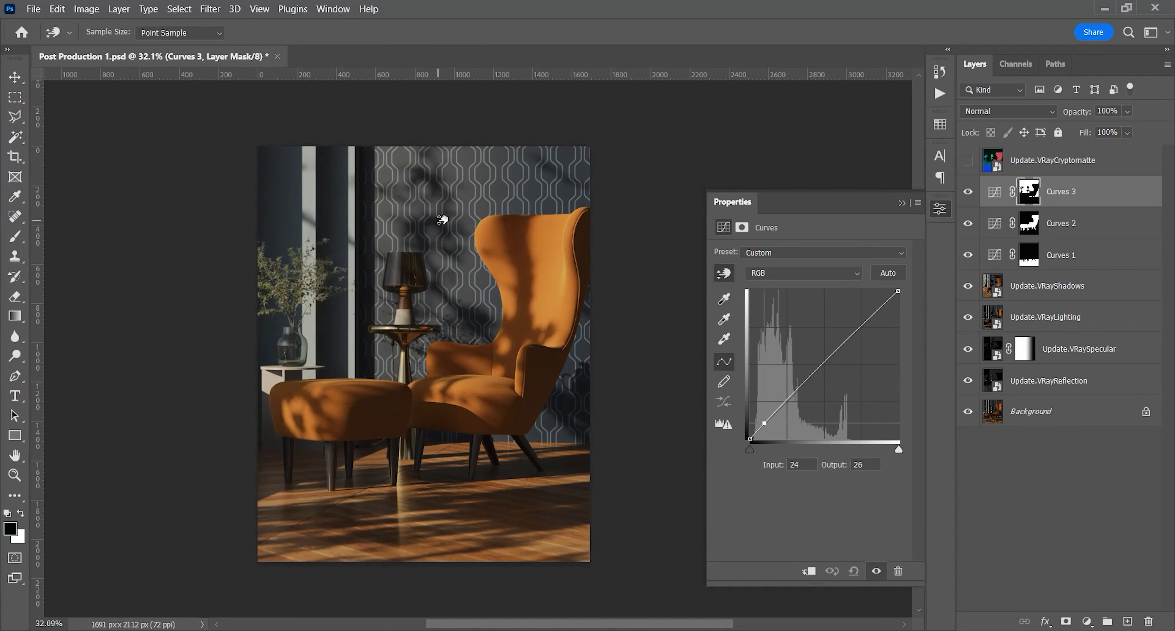
pyautogui.moveTo(375, 237); pyautogui.dragTo(370, 262)
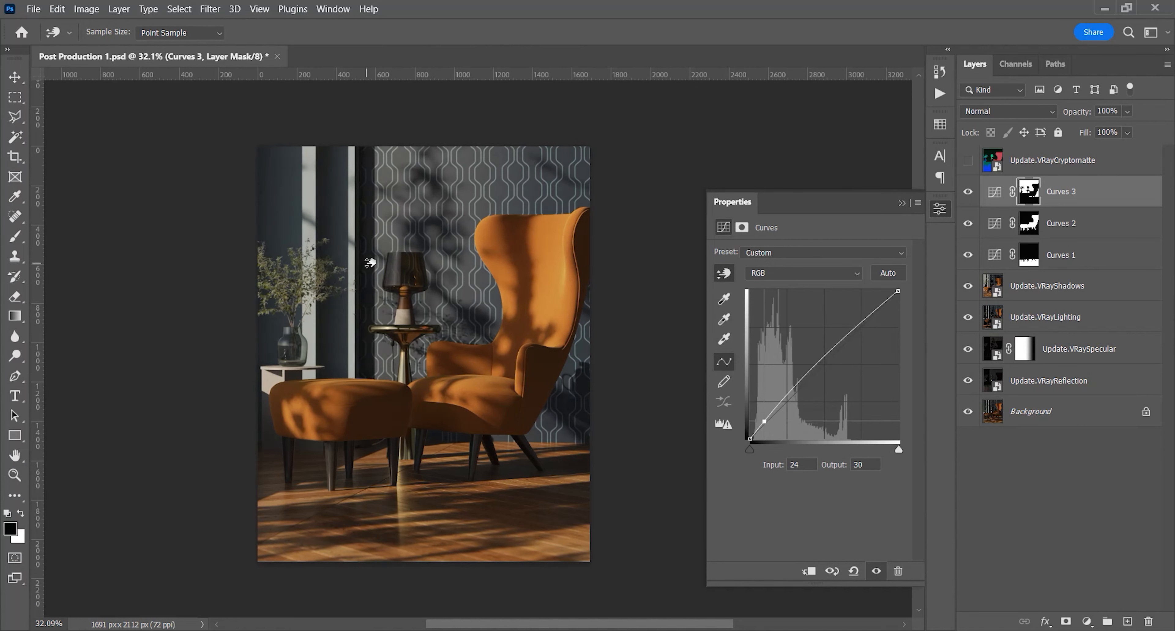
pyautogui.moveTo(369, 263); pyautogui.dragTo(370, 262)
pyautogui.click(967, 194)
pyautogui.click(967, 194)
pyautogui.click(968, 194)
pyautogui.click(967, 194)
# Select the lamp by its VRayCryptomatte colour, hide that layer and add a Curves adjustment layer masked to the lamp above Curves 3
pyautogui.click(968, 159)
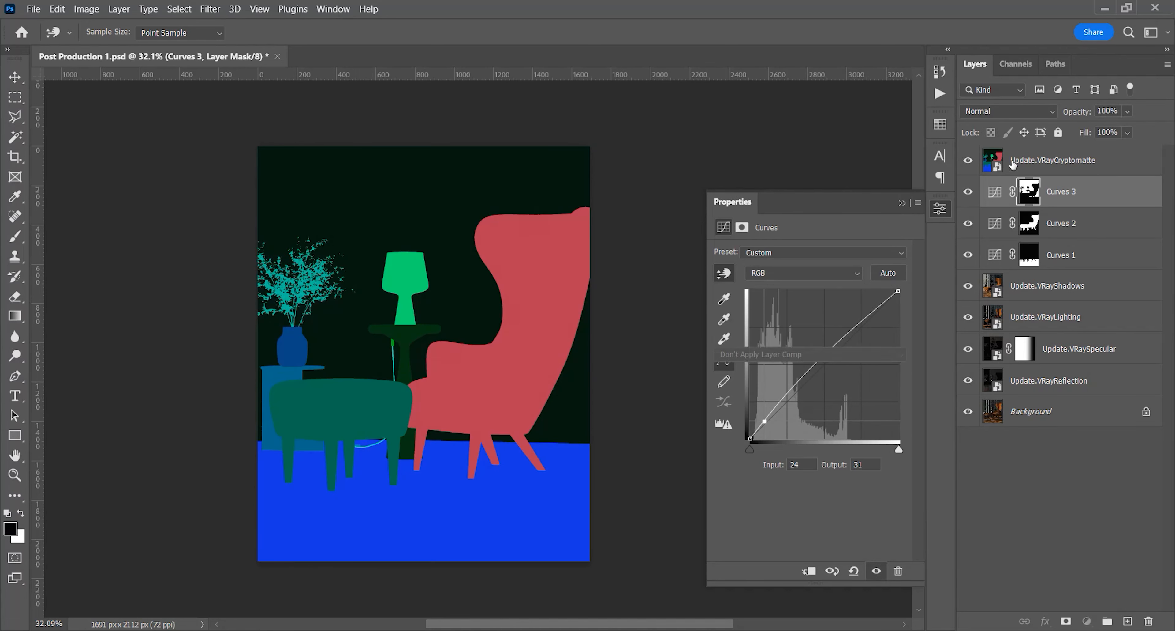
pyautogui.click(1050, 159)
pyautogui.press('z')
pyautogui.press('w')
pyautogui.click(407, 270)
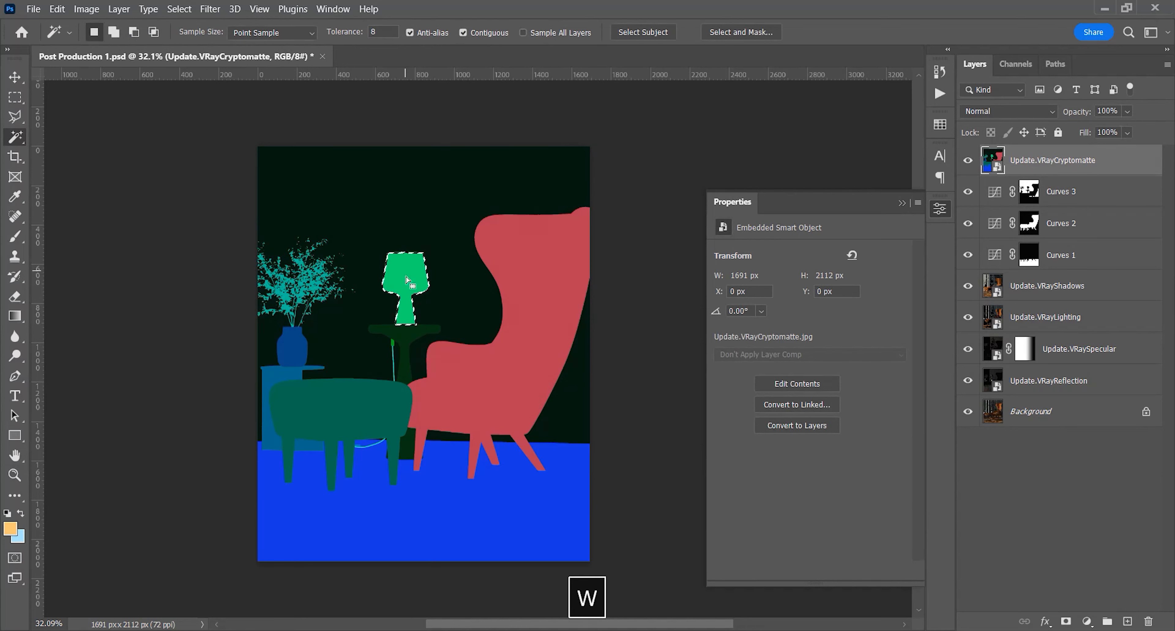
pyautogui.click(968, 160)
pyautogui.click(1102, 197)
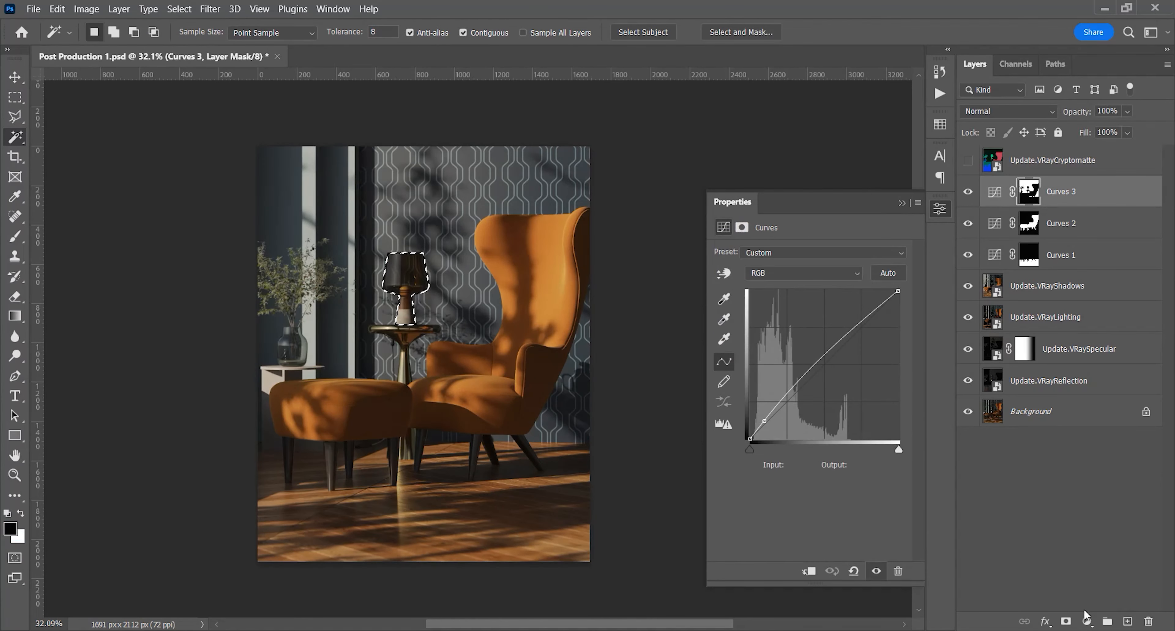
pyautogui.click(1087, 621)
pyautogui.click(1067, 438)
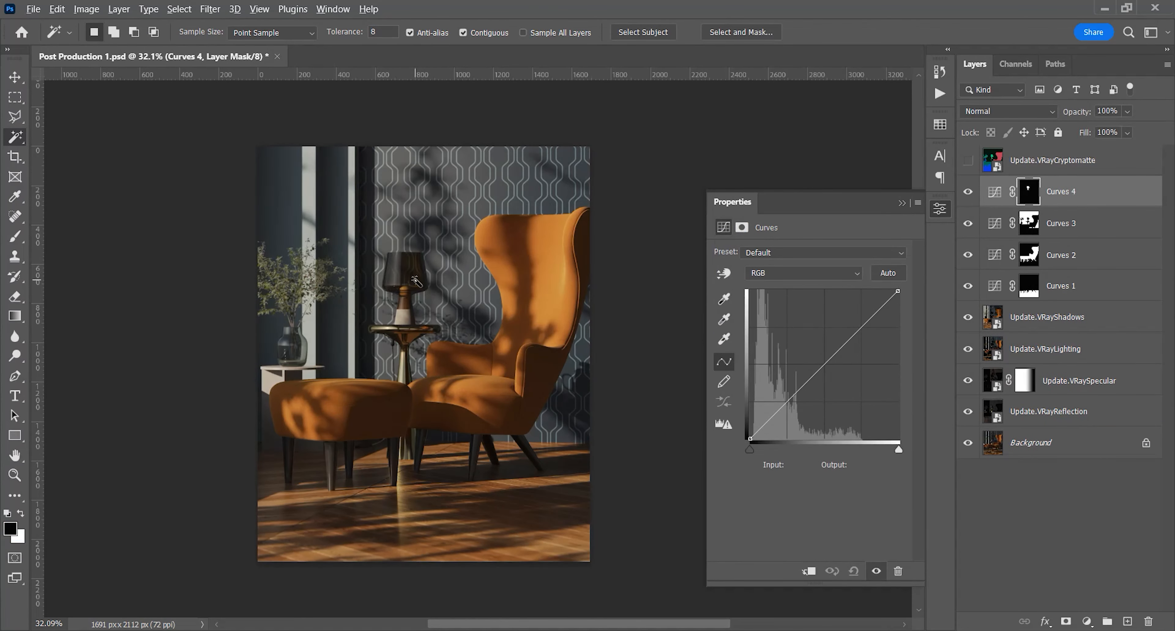
# Brighten the lamp with on-image curve adjustment, raising input 86 to output 121, and compare the image with and without Curves 4
pyautogui.scroll(5, 416, 281)
pyautogui.scroll(-1, 432, 309)
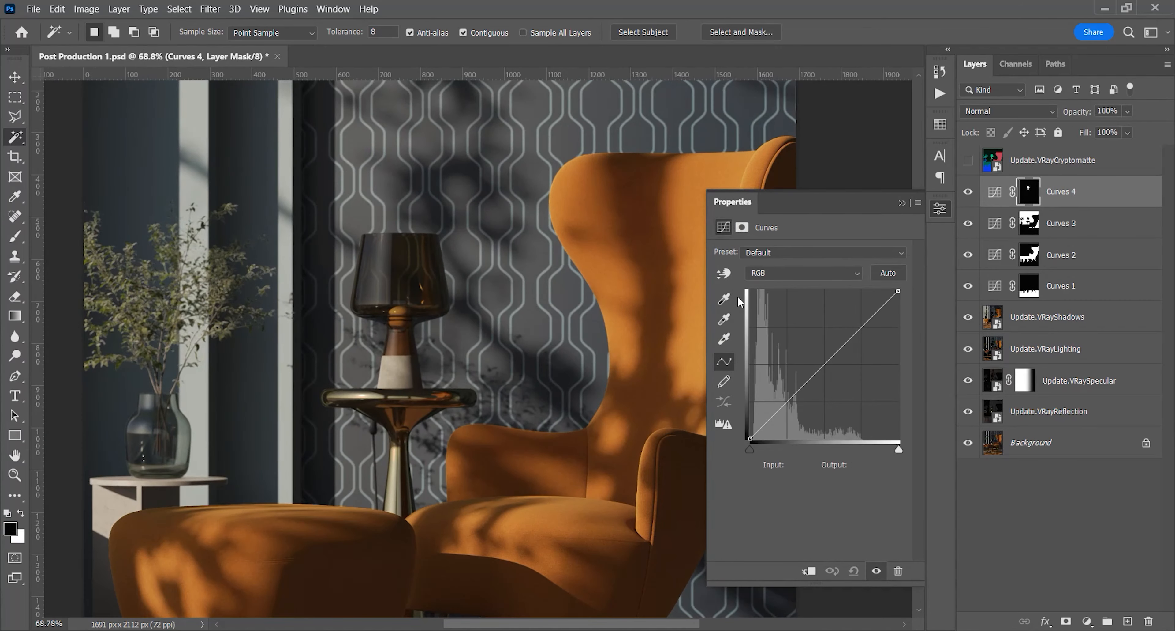
pyautogui.click(724, 272)
pyautogui.moveTo(397, 267); pyautogui.dragTo(382, 259)
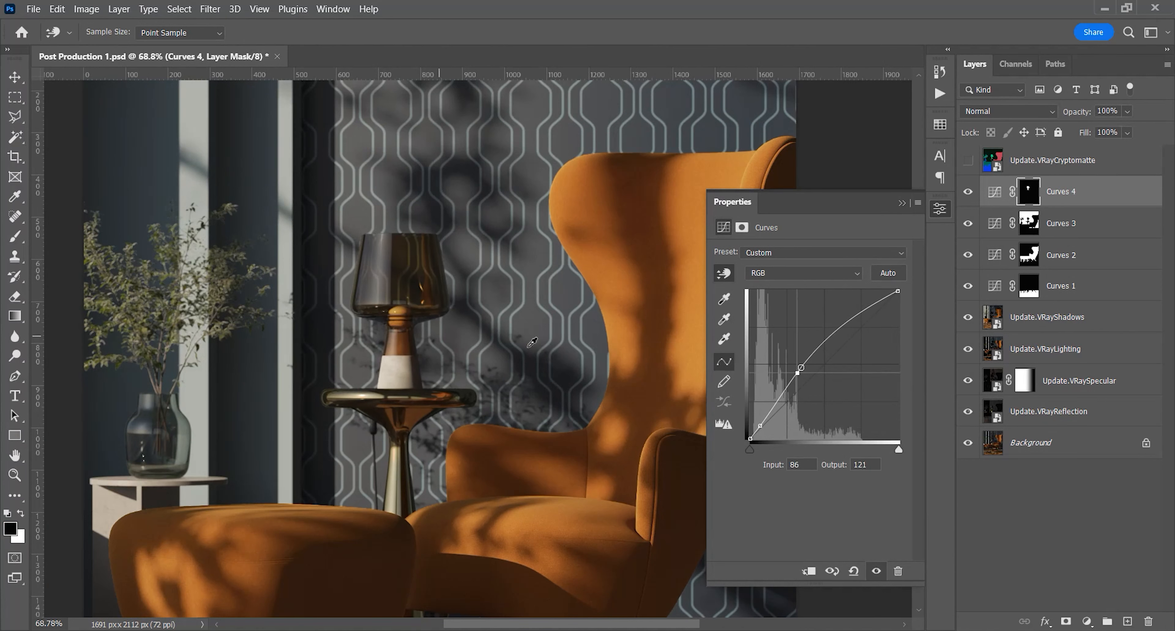
pyautogui.click(968, 191)
pyautogui.click(968, 191)
pyautogui.click(968, 192)
pyautogui.click(968, 192)
# Add a highlight point at input 174, output 199 to the lamp's curve and compare the image with and without Curves 4
pyautogui.moveTo(397, 367); pyautogui.dragTo(403, 366)
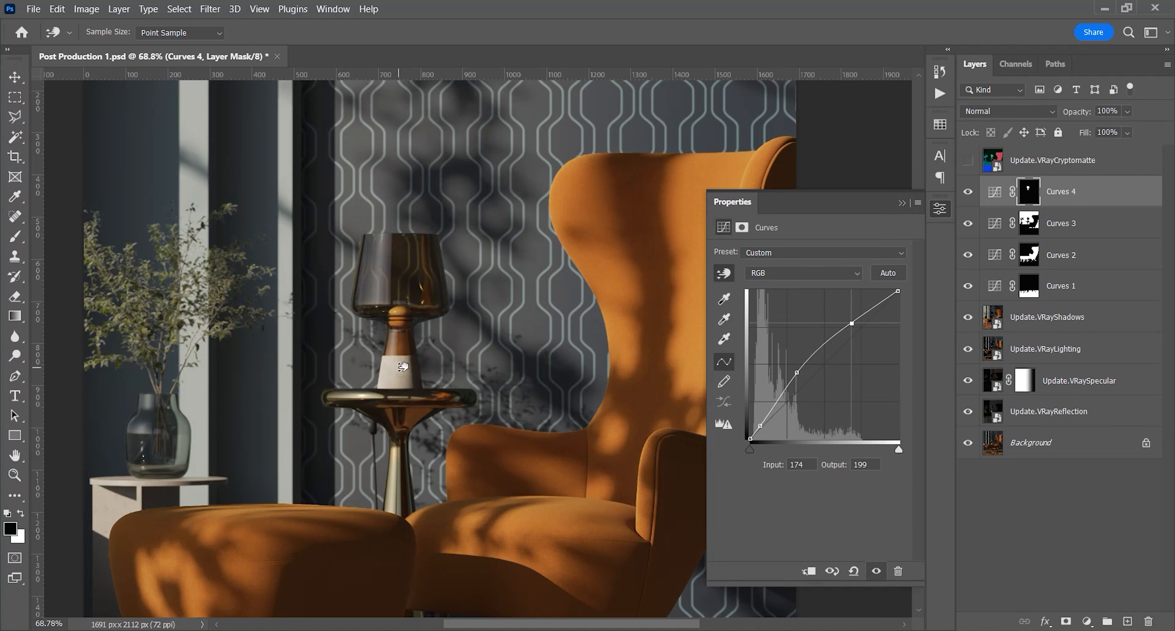
pyautogui.click(968, 193)
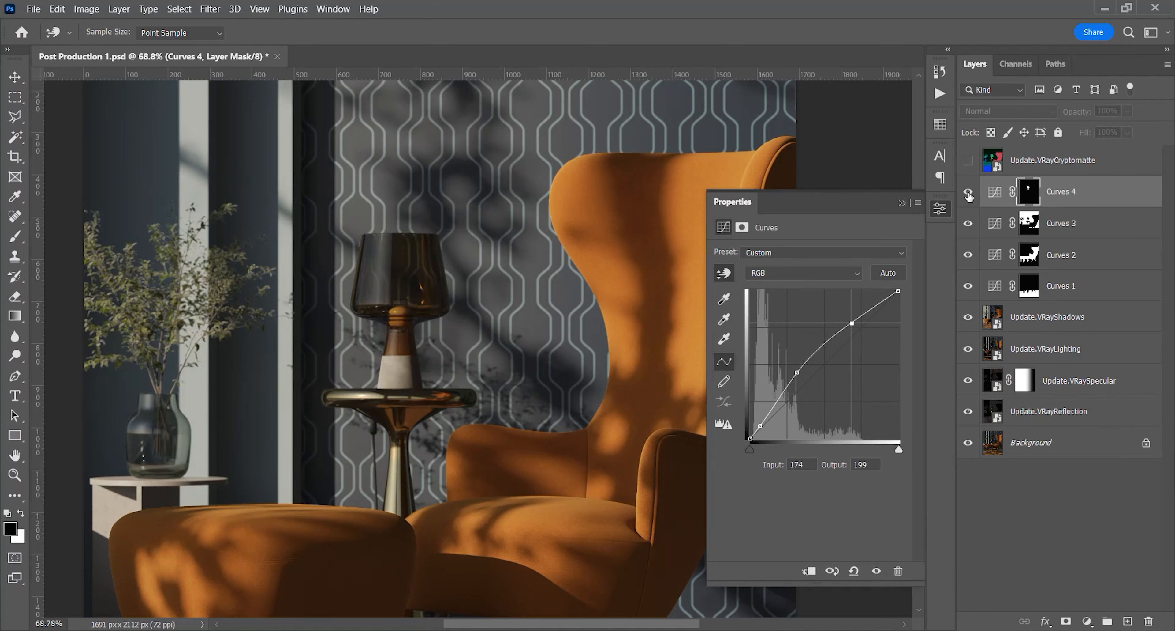
pyautogui.click(968, 193)
pyautogui.click(19, 473)
pyautogui.moveTo(338, 306); pyautogui.dragTo(293, 326)
pyautogui.click(342, 402)
pyautogui.scroll(-1, 363, 371)
pyautogui.click(968, 193)
pyautogui.click(968, 192)
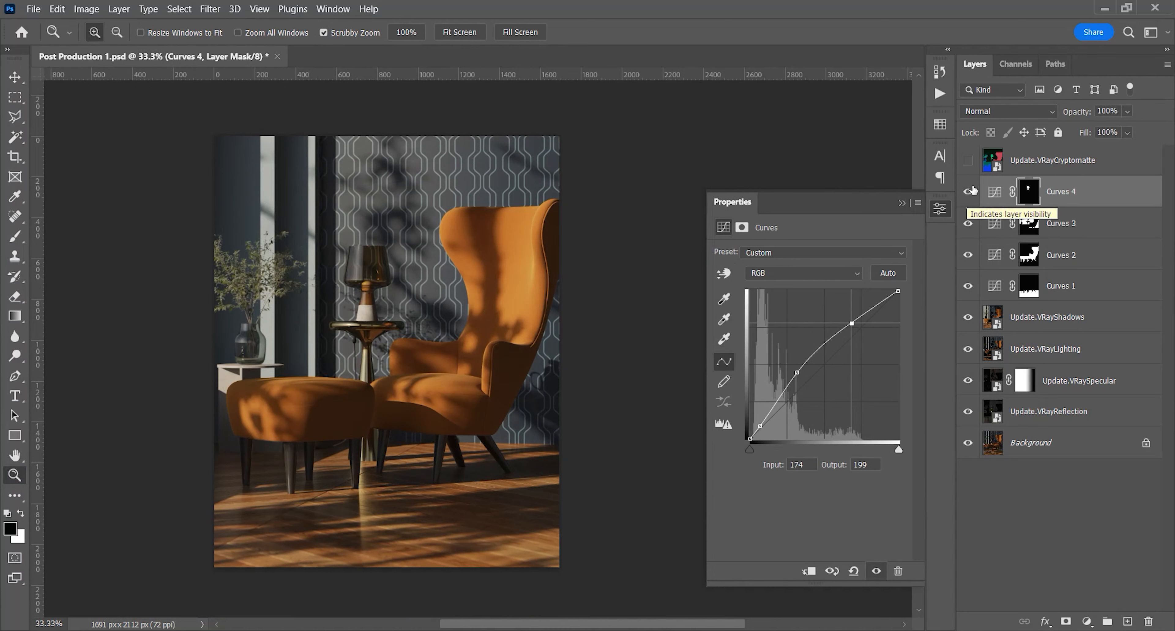
# Select all parts of the round side table from the VRayCryptomatte layer, hide it and add a Curves adjustment layer masked to the table
pyautogui.click(968, 159)
pyautogui.click(993, 160)
pyautogui.click(14, 136)
pyautogui.click(367, 336)
pyautogui.rightClick(364, 338)
pyautogui.click(402, 459)
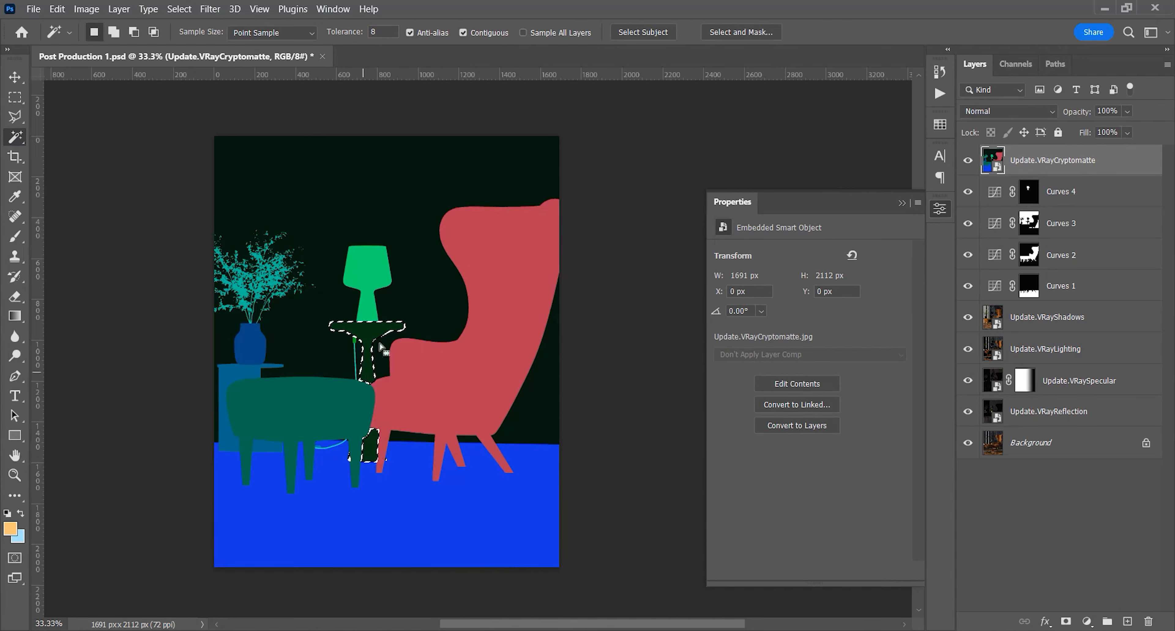
pyautogui.click(968, 160)
pyautogui.click(1066, 191)
pyautogui.click(1087, 621)
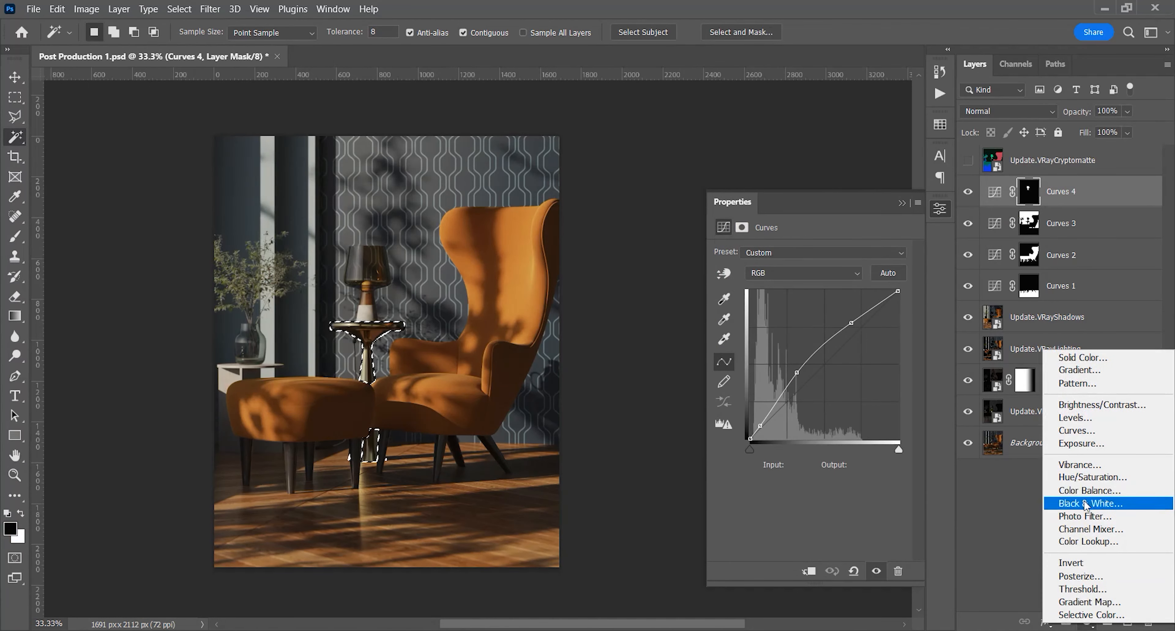
pyautogui.click(1078, 431)
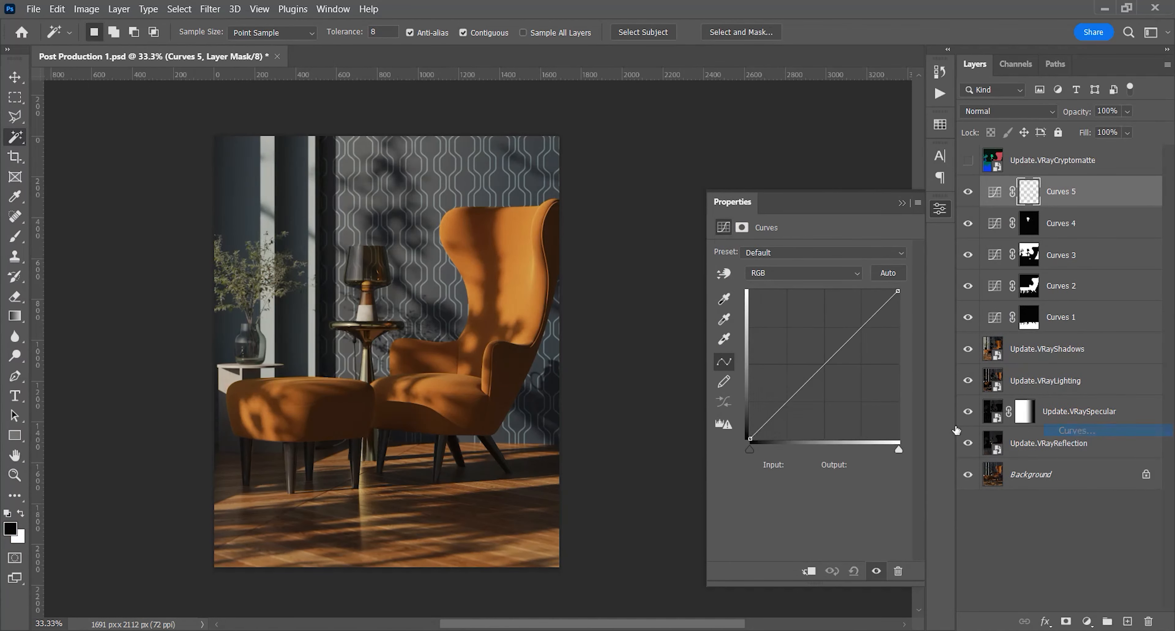
# Adjust the side table's curve on the image with points at input 21, output 27 and input 197, output 204
pyautogui.click(724, 274)
pyautogui.moveTo(362, 334); pyautogui.dragTo(363, 364)
pyautogui.click(970, 193)
pyautogui.click(969, 194)
pyautogui.click(969, 194)
pyautogui.click(969, 193)
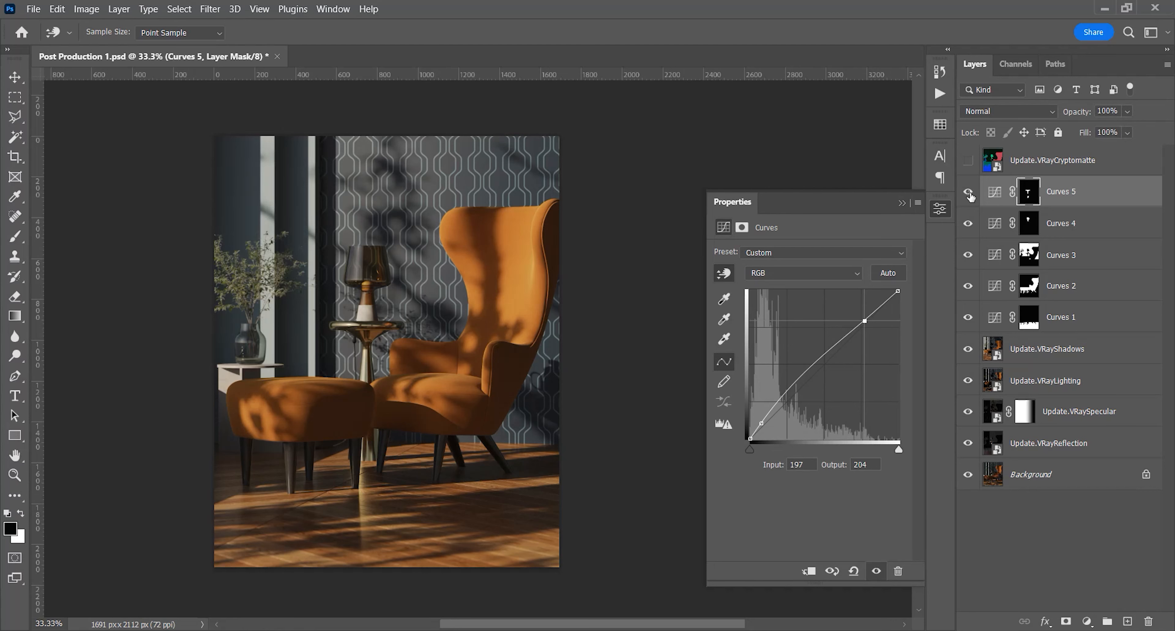
pyautogui.moveTo(363, 335); pyautogui.dragTo(363, 337)
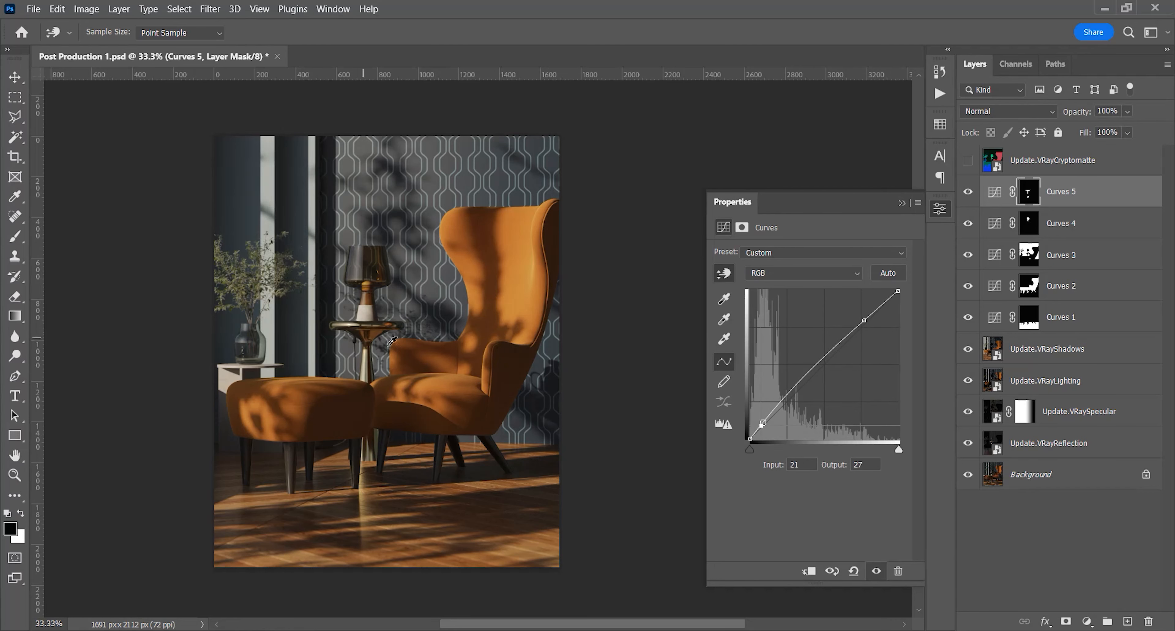
# Select the vase by its VRayCryptomatte colour, hide that layer and add a Curves adjustment layer masked to the vase above Curves 5
pyautogui.click(968, 162)
pyautogui.click(1053, 161)
pyautogui.click(247, 345)
pyautogui.click(968, 161)
pyautogui.click(1079, 193)
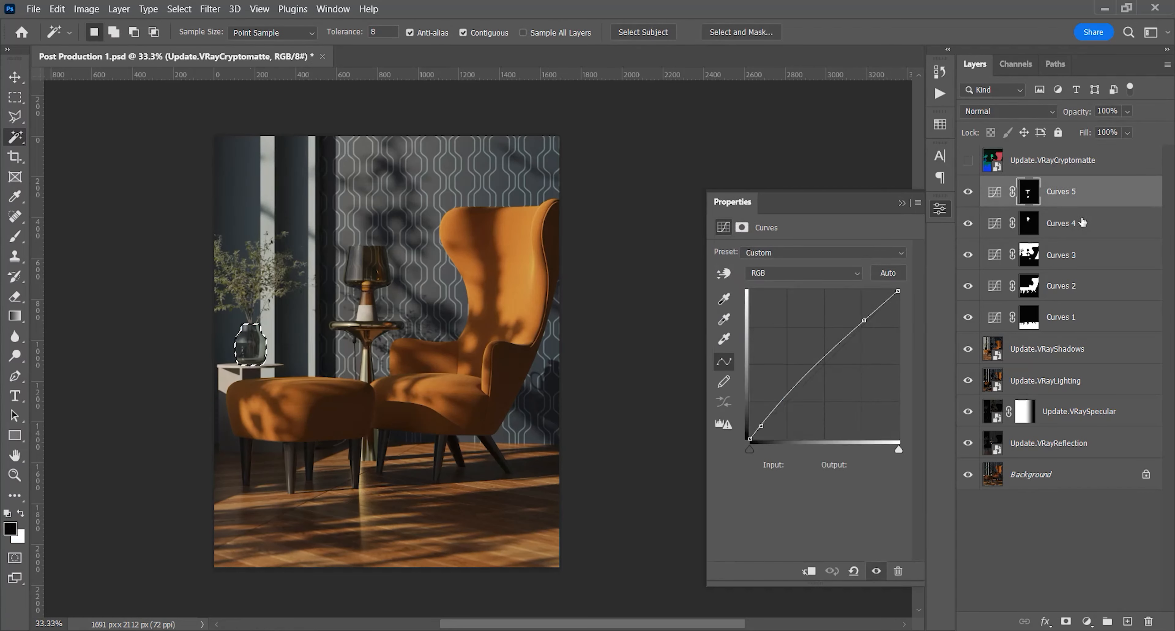
pyautogui.click(1087, 621)
pyautogui.click(1079, 422)
# Adjust the vase's curve directly on the image and compare the result with and without Curves 6
pyautogui.hotkey('alt', 'shift', '2')
pyautogui.moveTo(262, 341)
pyautogui.mouseDown()
pyautogui.moveTo(276, 347)
pyautogui.moveTo(253, 338)
pyautogui.moveTo(254, 298)
pyautogui.moveTo(253, 321)
pyautogui.mouseUp()
pyautogui.click(968, 193)
pyautogui.click(968, 192)
# Select the plant's foliage from the VRayCryptomatte layer, hide it and add a Curves adjustment layer masked to the plant above Curves 6
pyautogui.click(1023, 161)
pyautogui.click(968, 161)
pyautogui.click(245, 296)
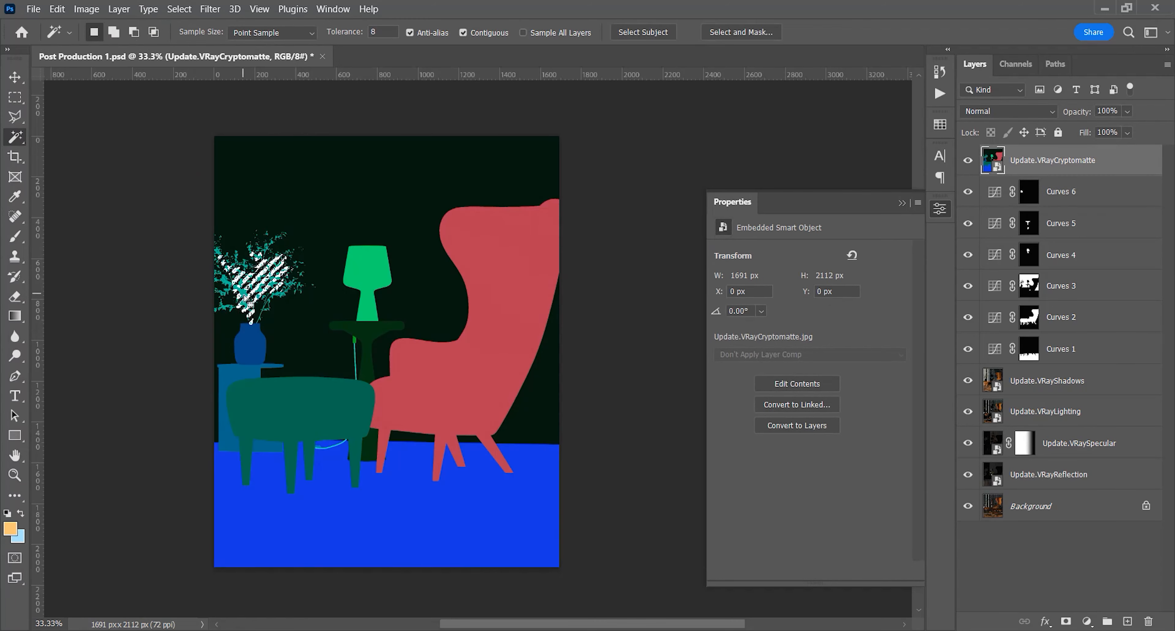
pyautogui.click(968, 161)
pyautogui.click(1061, 191)
pyautogui.click(1087, 621)
pyautogui.click(1008, 431)
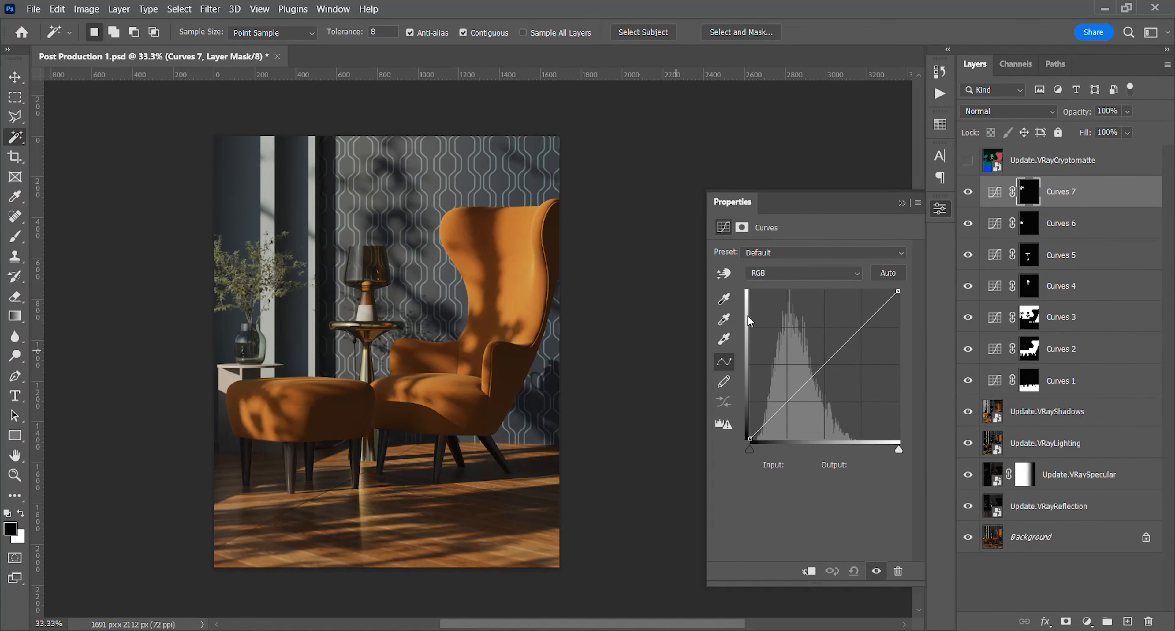
# Brighten the plant with on-image curve adjustment, raising input 89 to output 94
pyautogui.click(725, 273)
pyautogui.moveTo(250, 294); pyautogui.dragTo(252, 289)
pyautogui.click(969, 163)
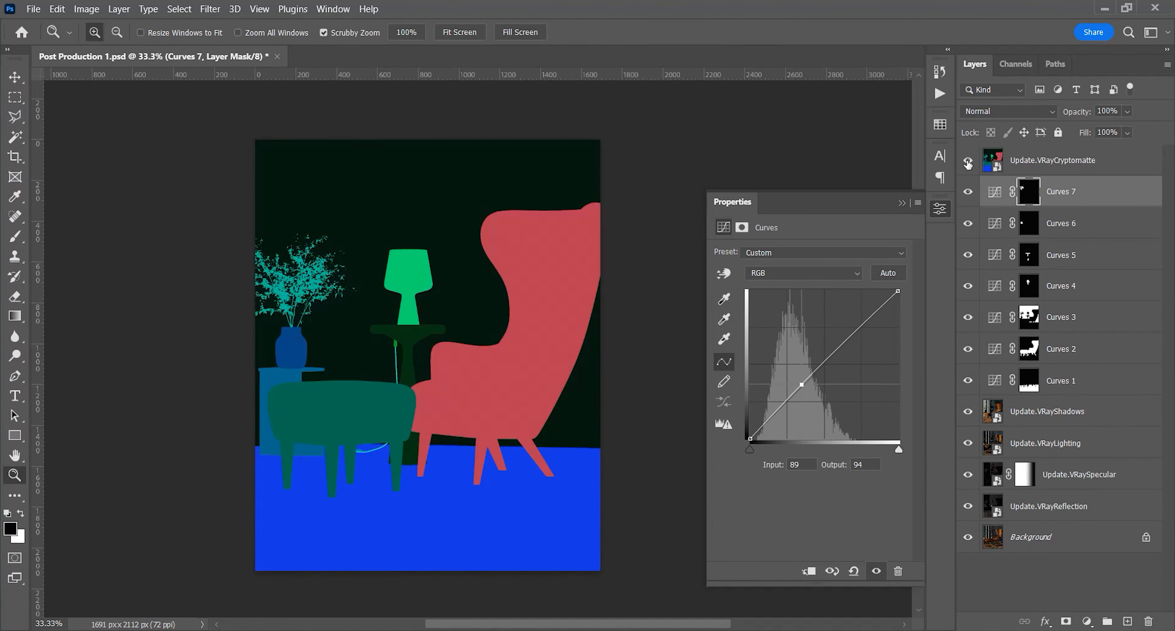
pyautogui.click(968, 162)
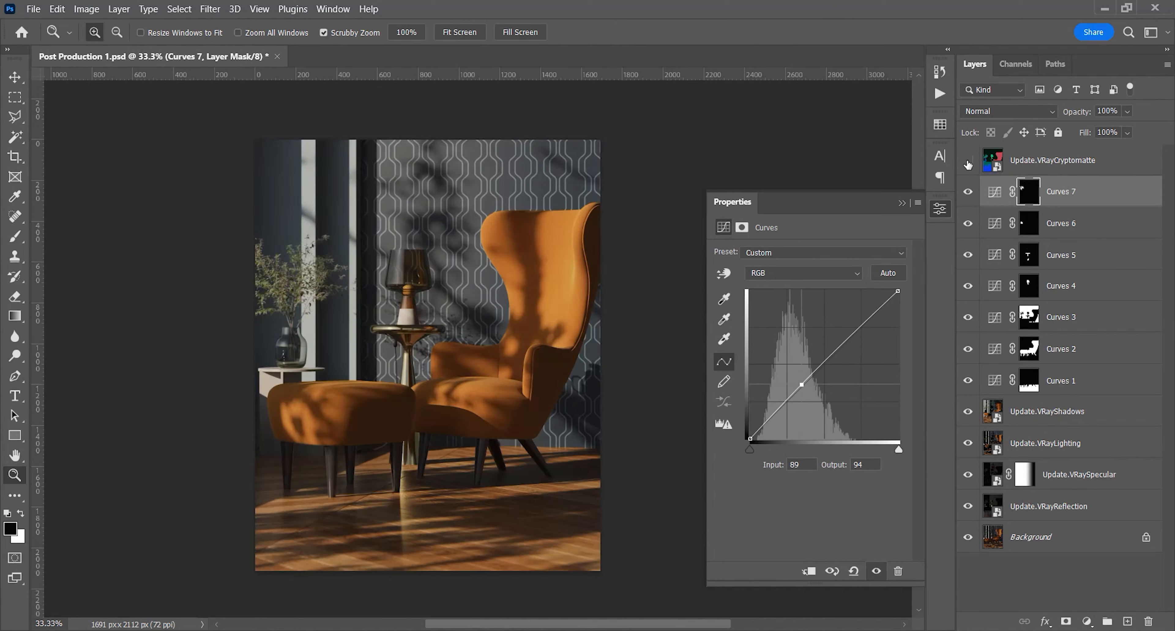
# Select the white cabinet under the vase from the VRayCryptomatte layer, hide it and add a Curves adjustment layer masked to the cabinet
pyautogui.click(968, 161)
pyautogui.click(1031, 161)
pyautogui.press('w')
pyautogui.click(265, 410)
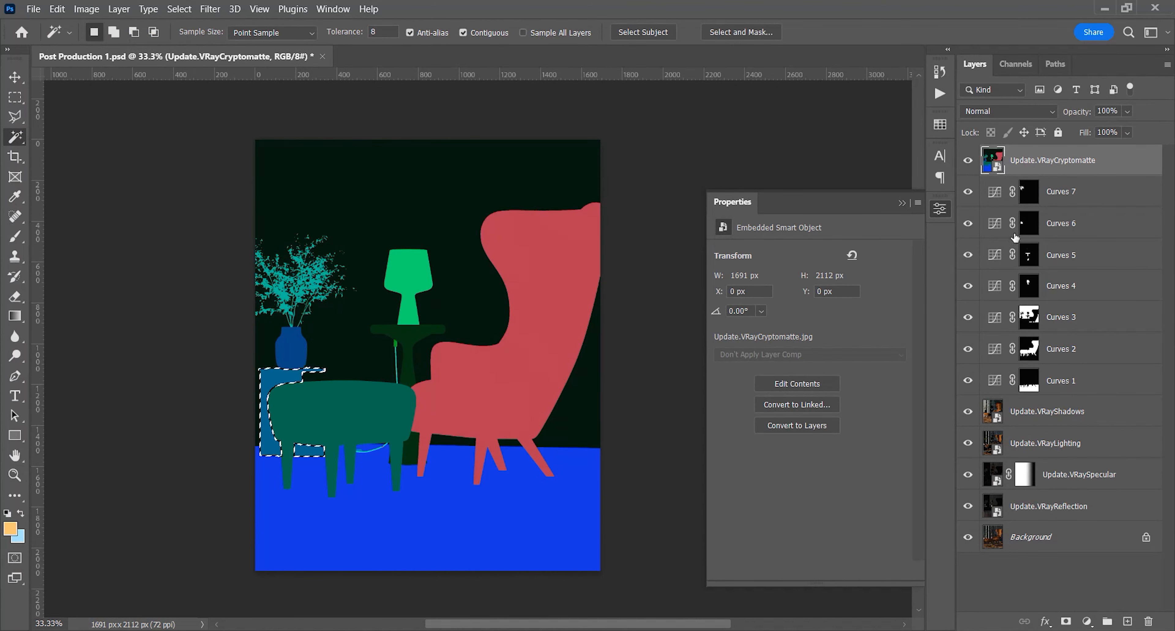
pyautogui.click(968, 160)
pyautogui.click(1061, 191)
pyautogui.click(1087, 620)
pyautogui.click(1023, 431)
# Adjust the cabinet's curve on the image, raising the shadows at input 30 to output 38 and lowering the highlights
pyautogui.moveTo(274, 440); pyautogui.dragTo(274, 431)
pyautogui.moveTo(268, 388); pyautogui.dragTo(268, 411)
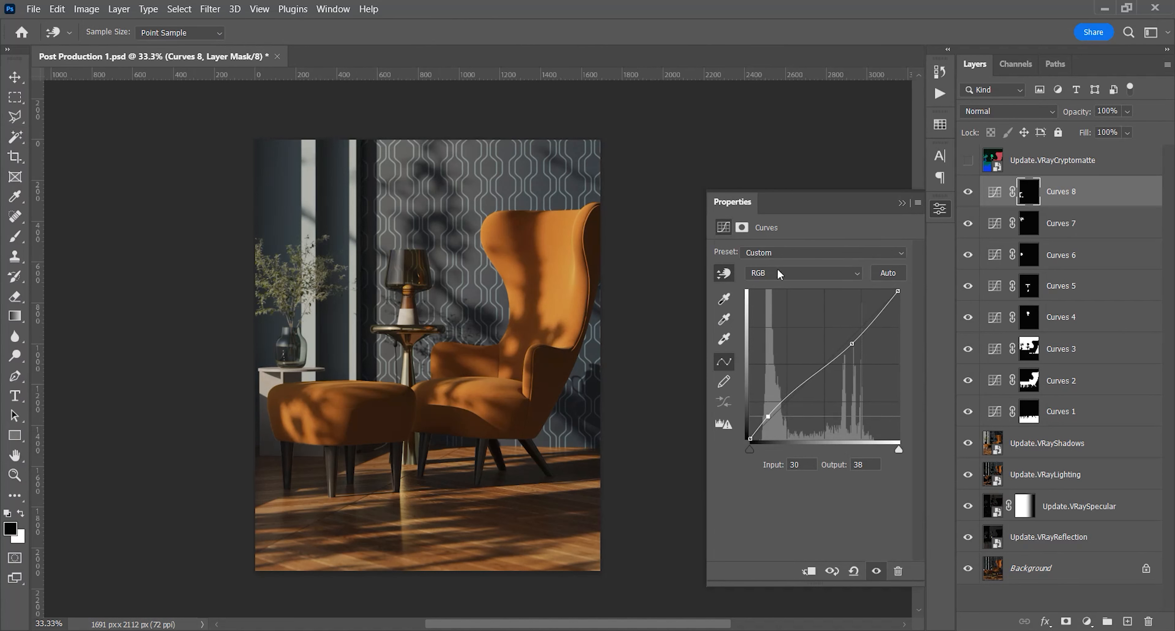
pyautogui.click(903, 203)
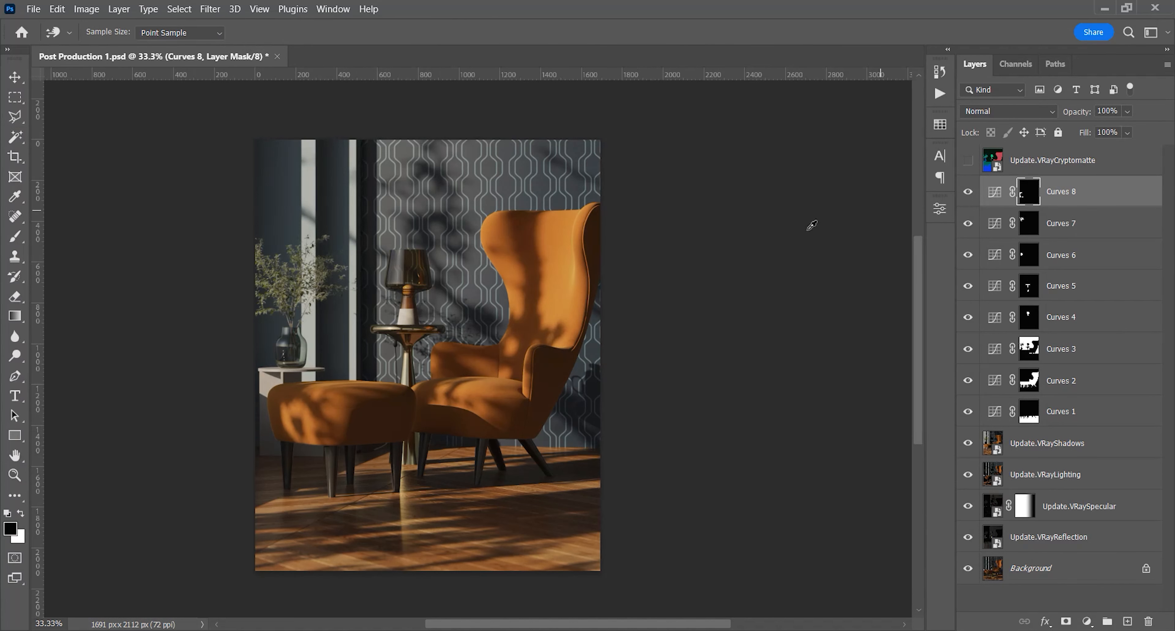
# Delete the VRayCryptomatte layer and compare the edited image with the Background layer alone
pyautogui.press('w')
pyautogui.moveTo(1035, 165); pyautogui.dragTo(1149, 617)
pyautogui.keyDown('alt'); pyautogui.click(969, 537); pyautogui.keyUp('alt')
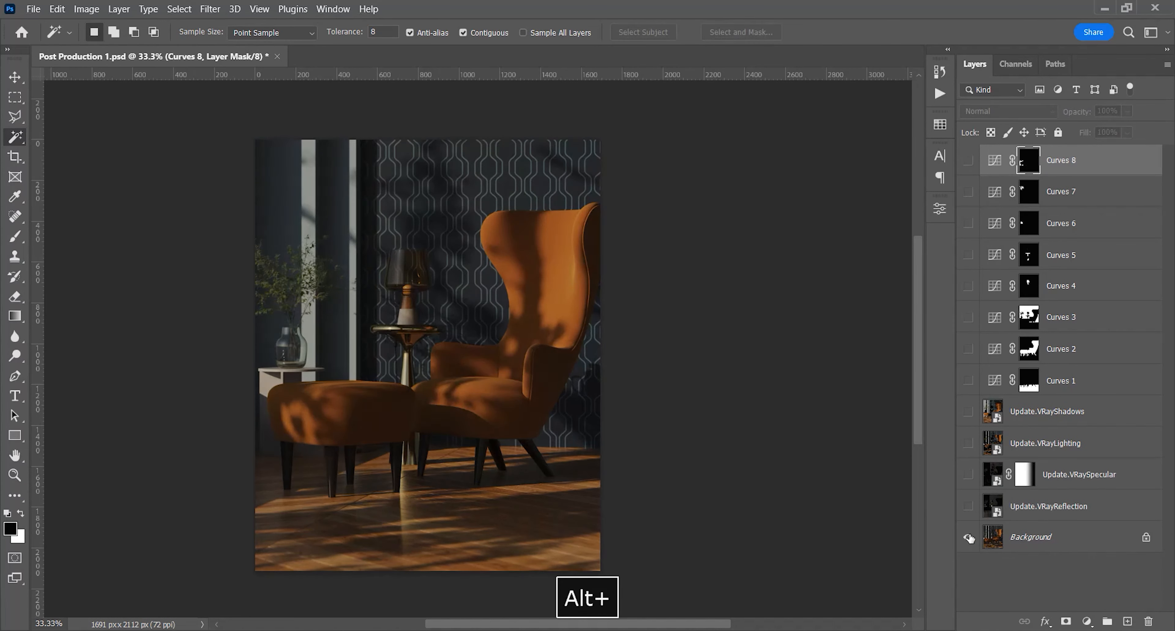
pyautogui.keyDown('alt'); pyautogui.click(968, 537); pyautogui.keyUp('alt')
pyautogui.keyDown('alt'); pyautogui.click(968, 538); pyautogui.keyUp('alt')
pyautogui.keyDown('alt'); pyautogui.click(968, 538); pyautogui.keyUp('alt')
pyautogui.keyDown('alt'); pyautogui.click(968, 537); pyautogui.keyUp('alt')
pyautogui.keyDown('alt'); pyautogui.click(968, 538); pyautogui.keyUp('alt')
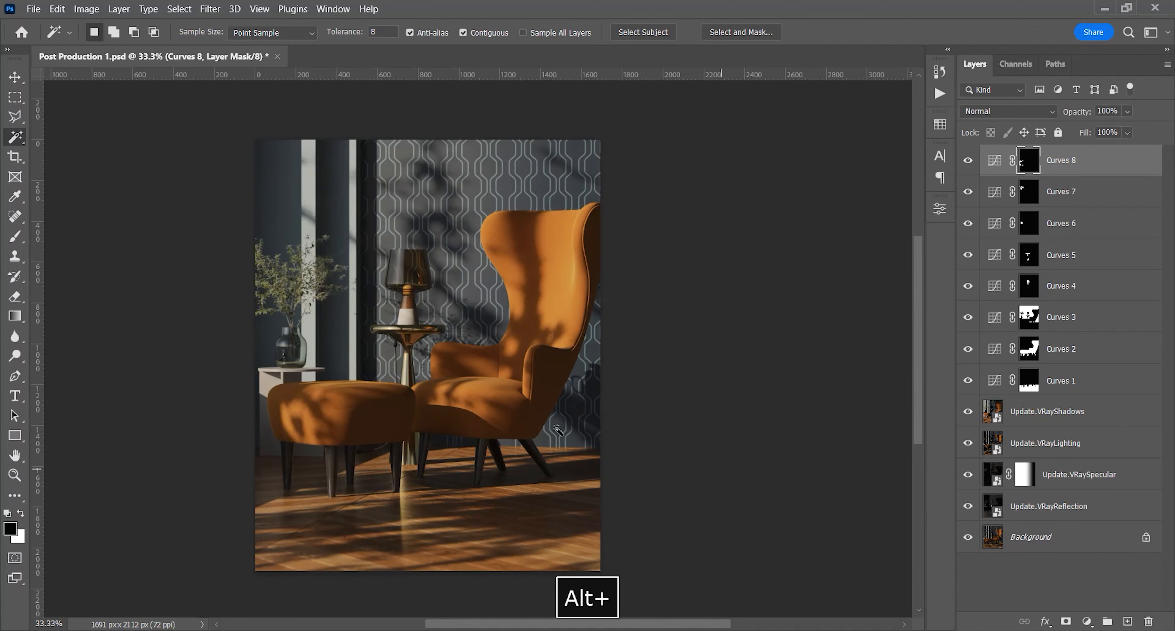
# Group all layers above Background, name the group Adjustments and compare the image with and without the group
pyautogui.keyDown('shift'); pyautogui.click(1073, 507); pyautogui.keyUp('shift')
pyautogui.hotkey('ctrl', 'g')
pyautogui.doubleClick(1027, 154)
pyautogui.write('Adjustments')
pyautogui.press('Return')
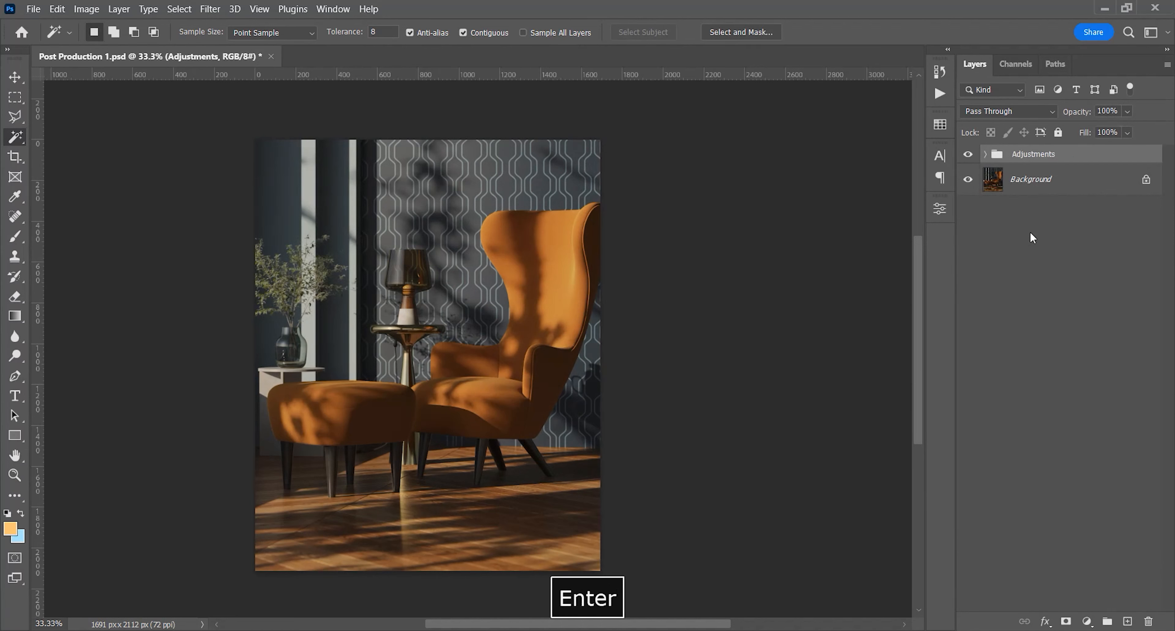
pyautogui.click(968, 154)
pyautogui.click(968, 155)
pyautogui.click(968, 154)
pyautogui.click(968, 155)
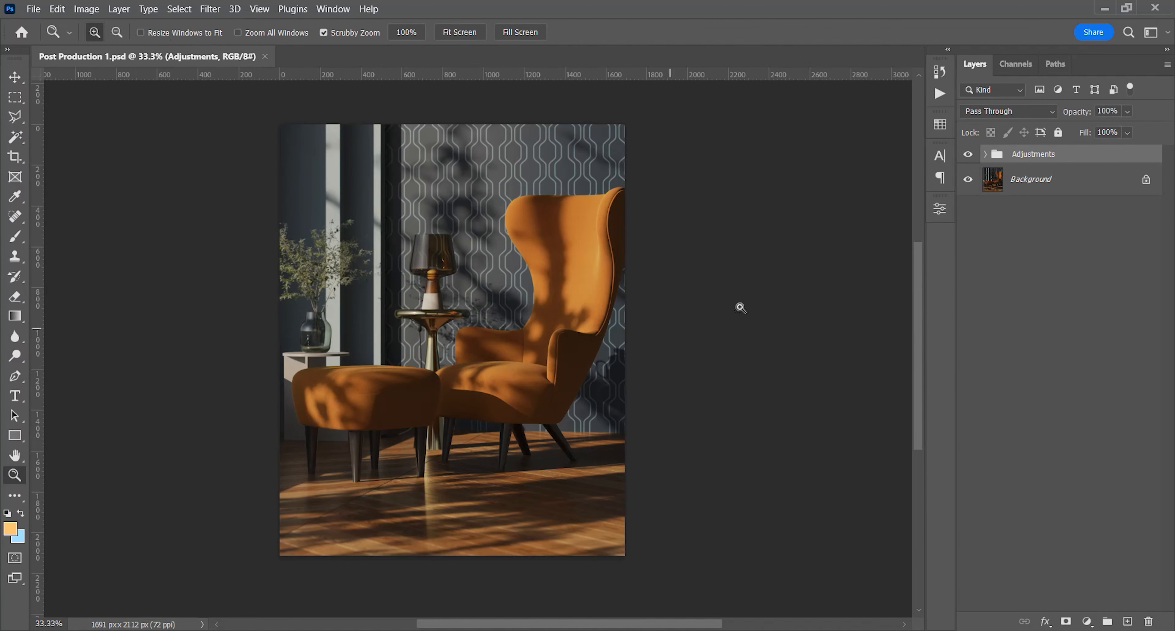
# Add an Exposure adjustment layer above the Adjustments group and set its offset to +0.0085
pyautogui.click(1087, 621)
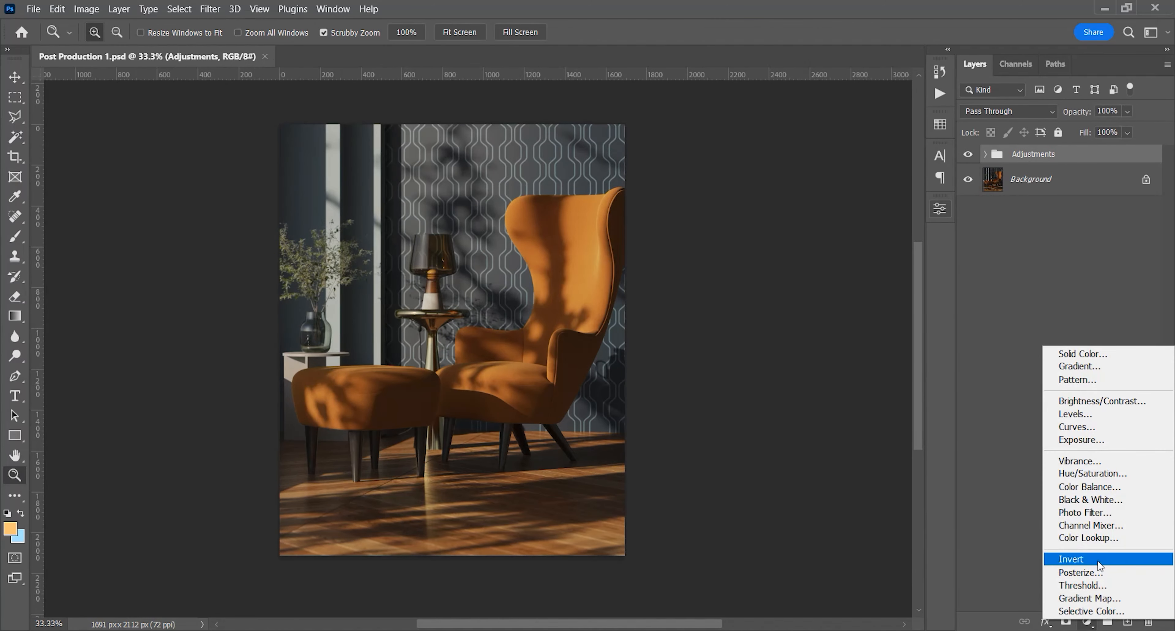
pyautogui.click(1110, 440)
pyautogui.press('space')
pyautogui.moveTo(508, 448); pyautogui.dragTo(351, 453)
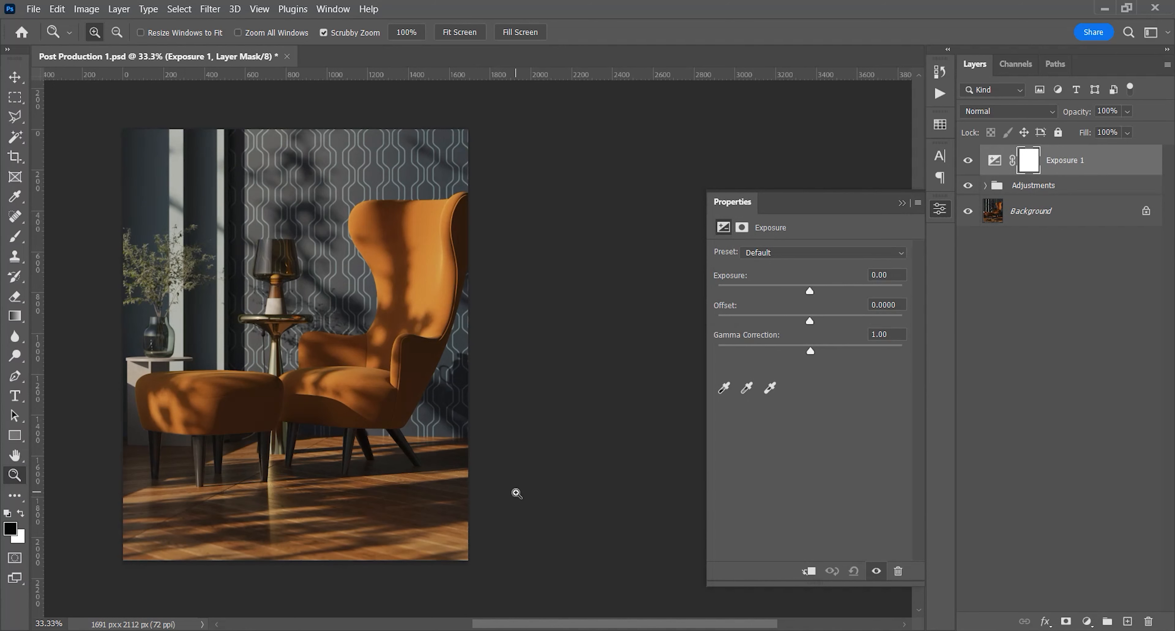
pyautogui.press('space')
pyautogui.moveTo(418, 487); pyautogui.dragTo(420, 491)
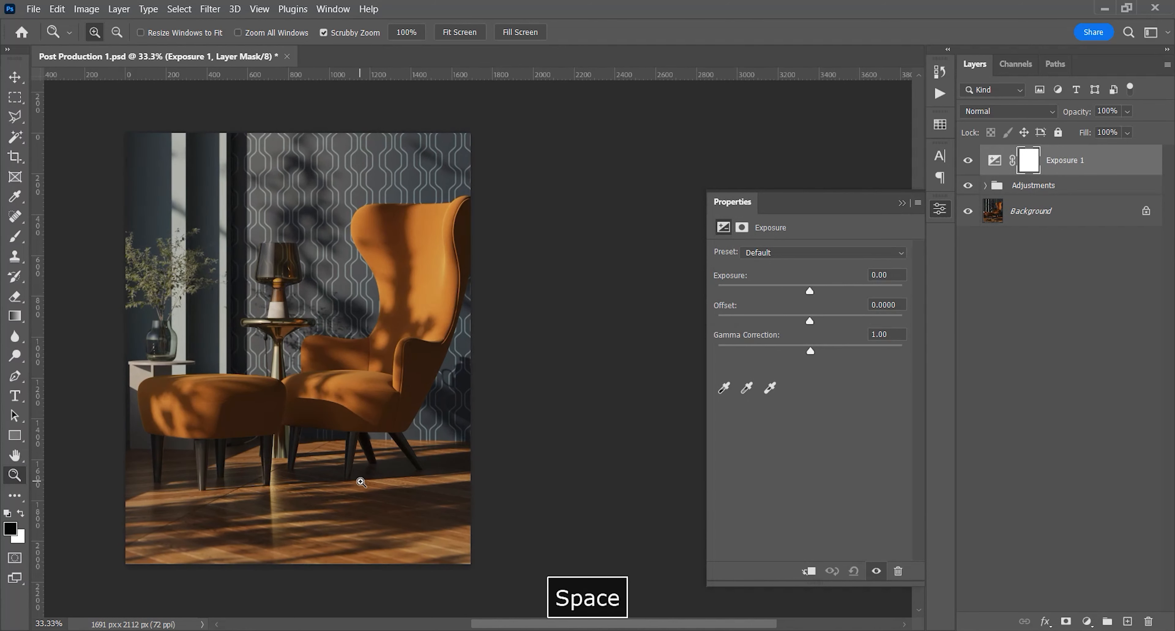
pyautogui.press('space')
pyautogui.moveTo(344, 472); pyautogui.dragTo(349, 469)
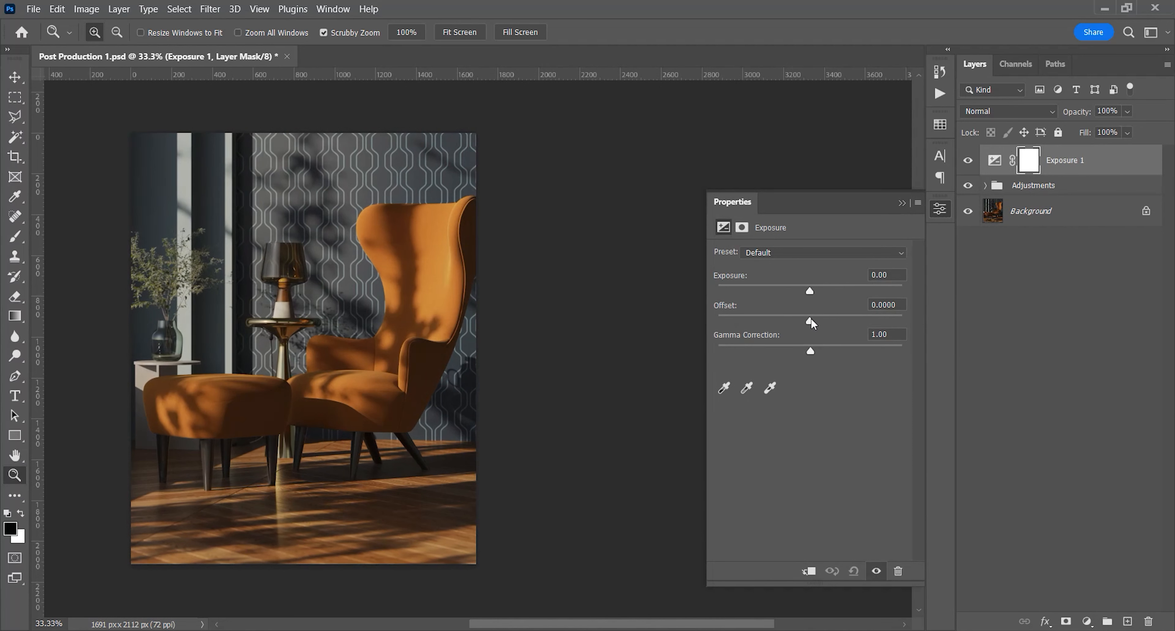
pyautogui.moveTo(812, 320); pyautogui.dragTo(813, 320)
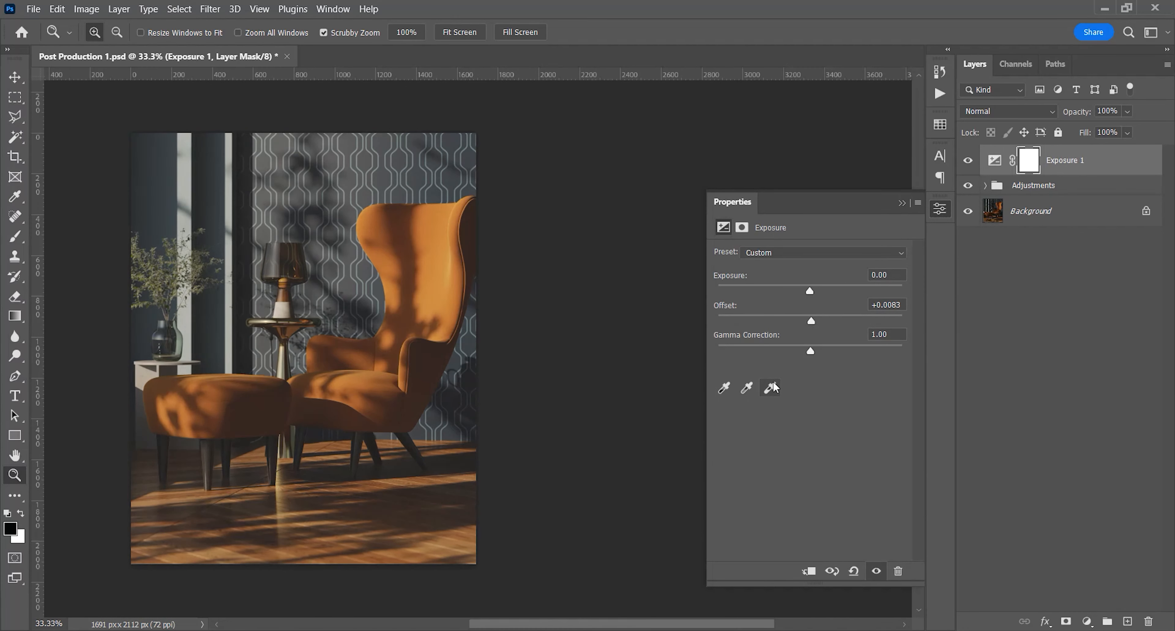
pyautogui.moveTo(892, 305); pyautogui.dragTo(905, 306)
pyautogui.write('85')
pyautogui.press('Return')
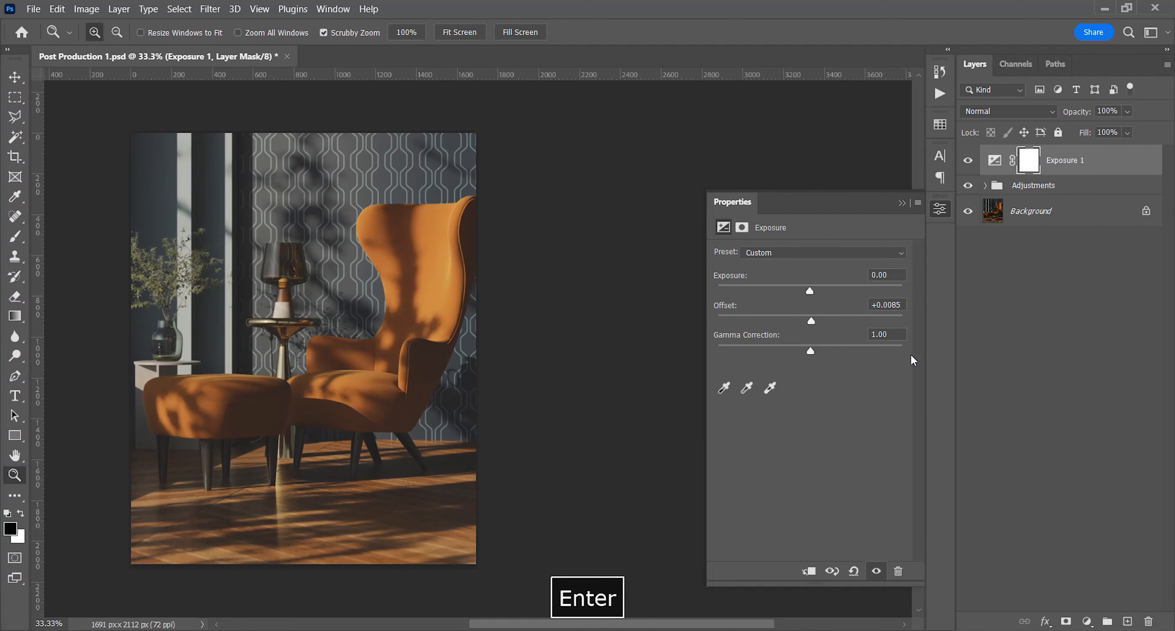
# Set the Exposure layer's exposure to +0.20 and undo the trial gamma correction change
pyautogui.moveTo(426, 365); pyautogui.dragTo(402, 390)
pyautogui.press('space')
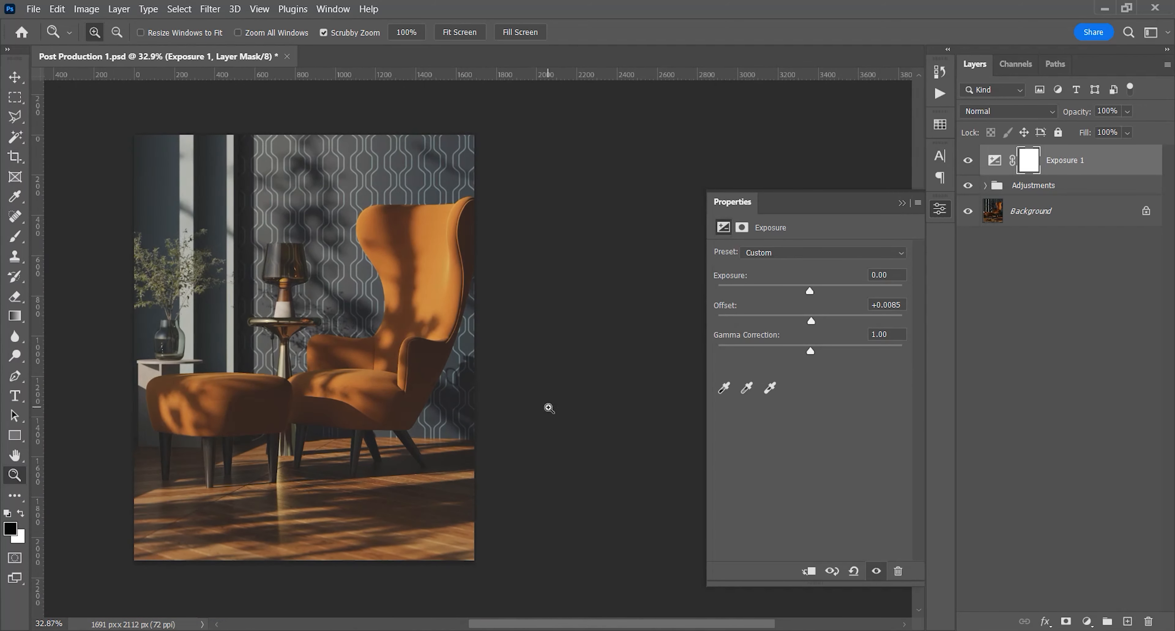
pyautogui.moveTo(807, 291); pyautogui.dragTo(815, 290)
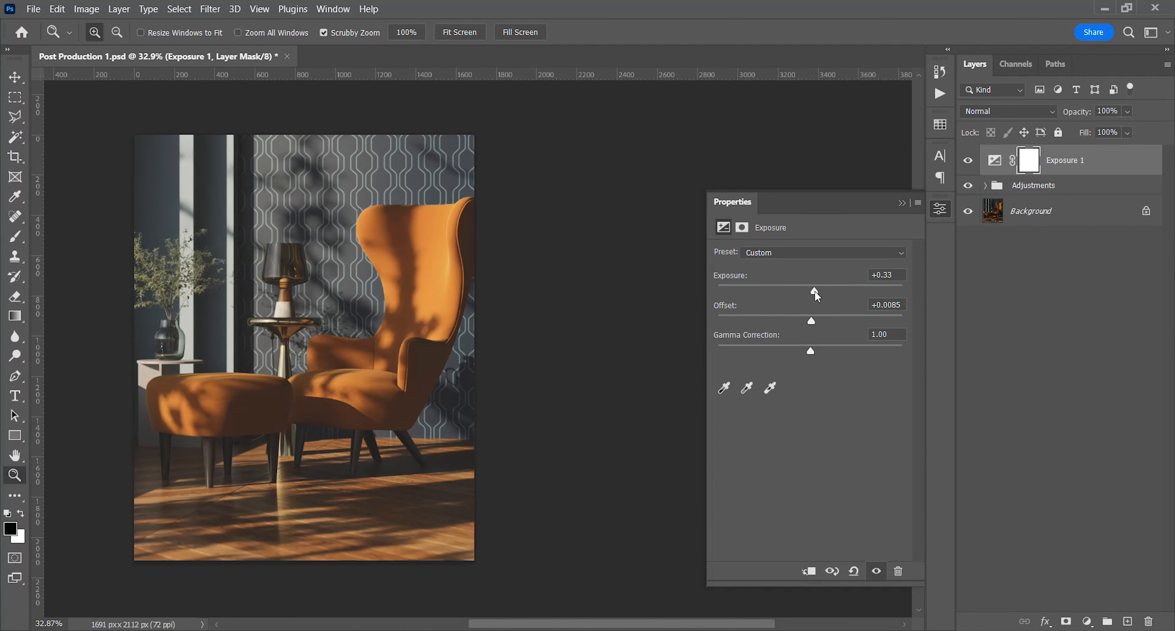
pyautogui.write('2')
pyautogui.press('Return')
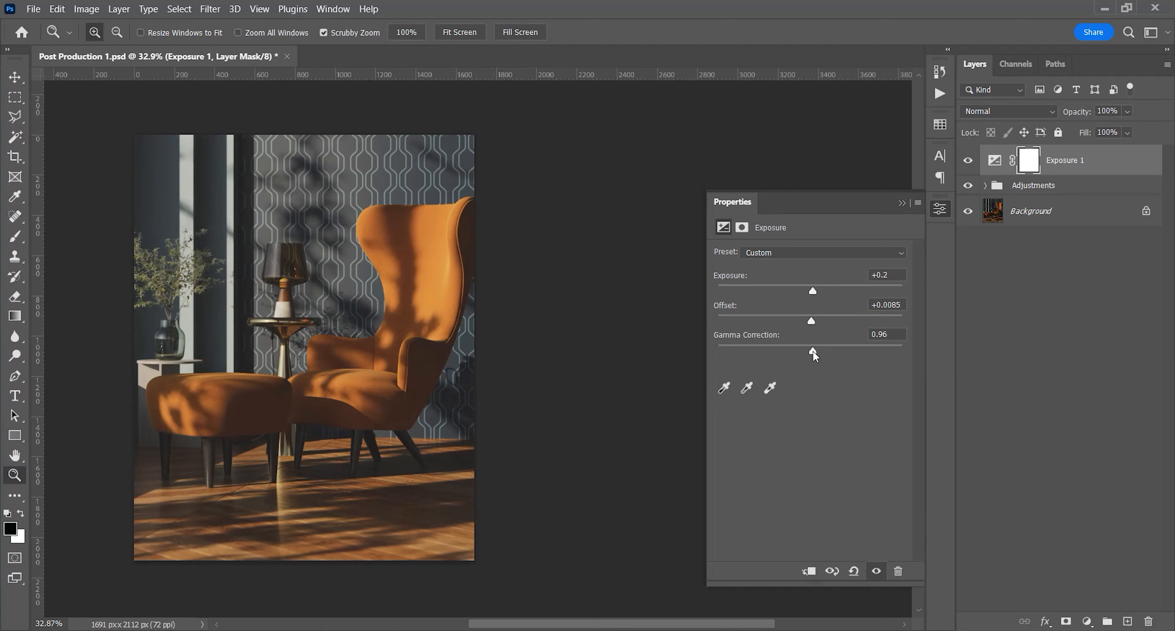
pyautogui.hotkey('ctrl', 'z')
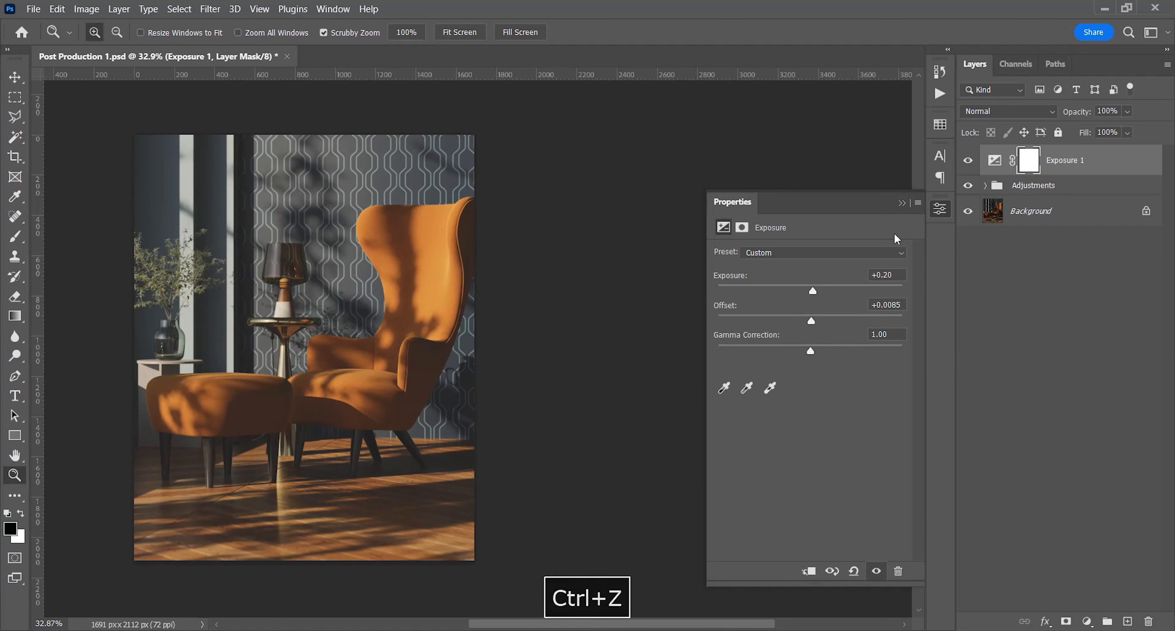
pyautogui.click(902, 202)
# Compare the image with and without the Exposure adjustment layer
pyautogui.moveTo(270, 389); pyautogui.dragTo(427, 386)
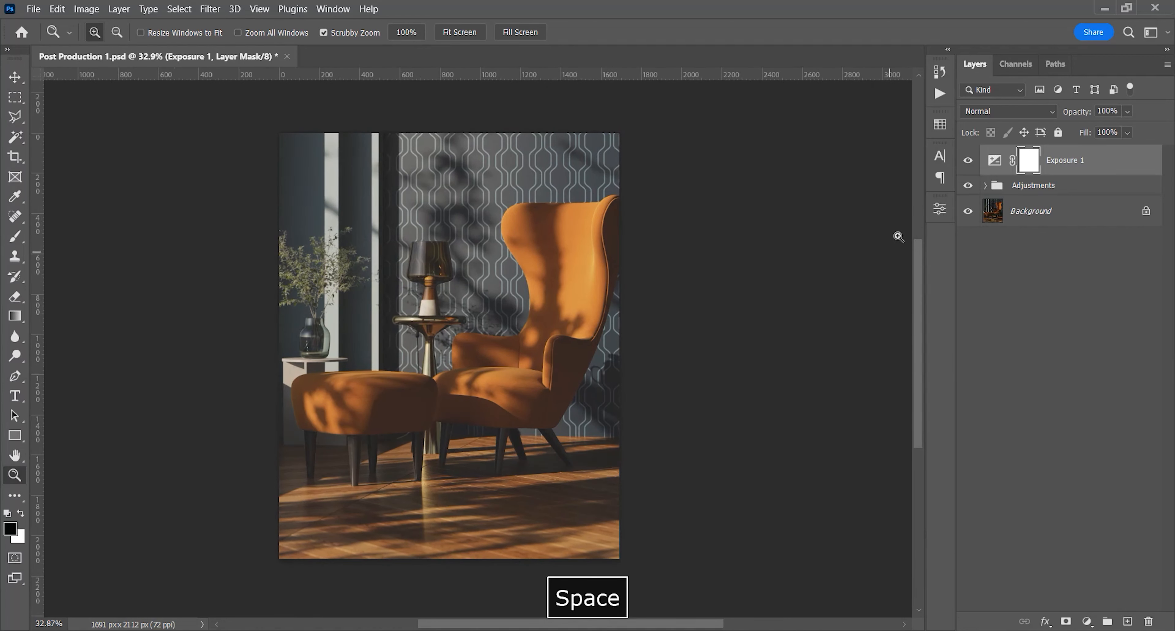
pyautogui.click(968, 162)
pyautogui.click(968, 163)
pyautogui.click(968, 162)
pyautogui.click(968, 162)
# Add a Color Balance adjustment layer on top and set the yellow–blue value of the Shadows to +5
pyautogui.click(1087, 622)
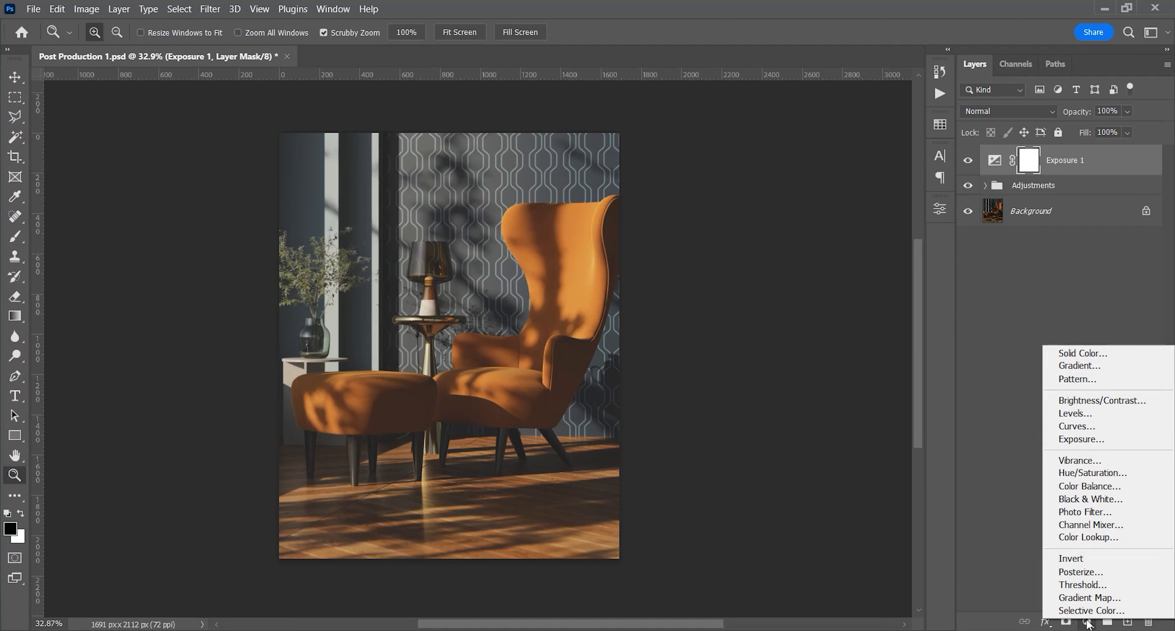
pyautogui.click(1089, 486)
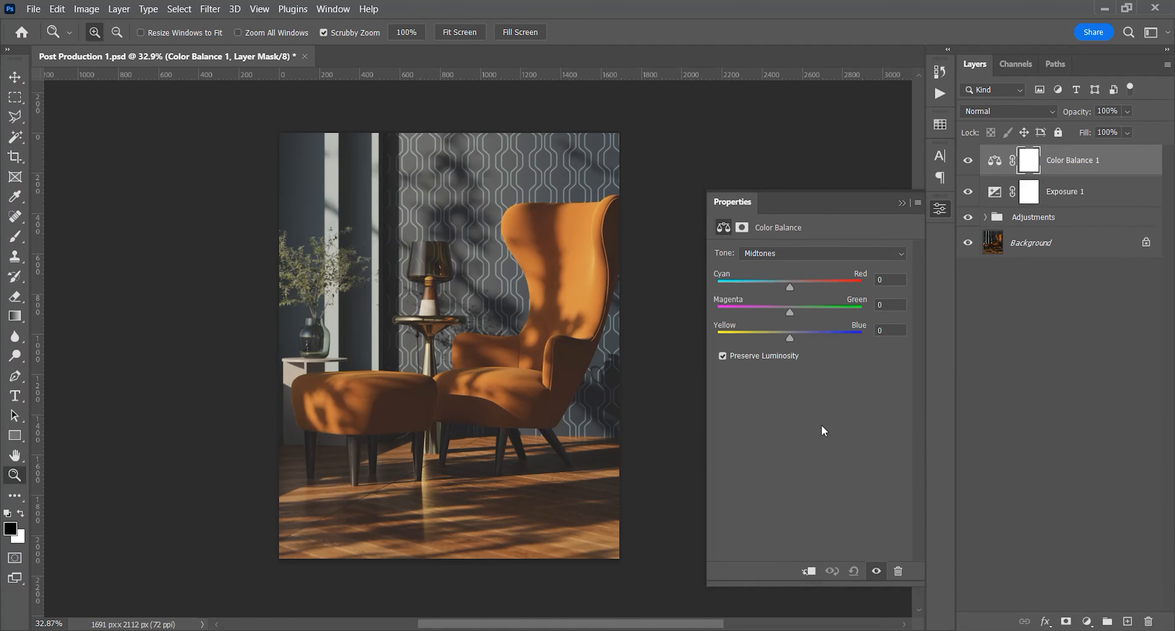
pyautogui.click(802, 254)
pyautogui.click(803, 267)
pyautogui.moveTo(791, 337); pyautogui.dragTo(796, 337)
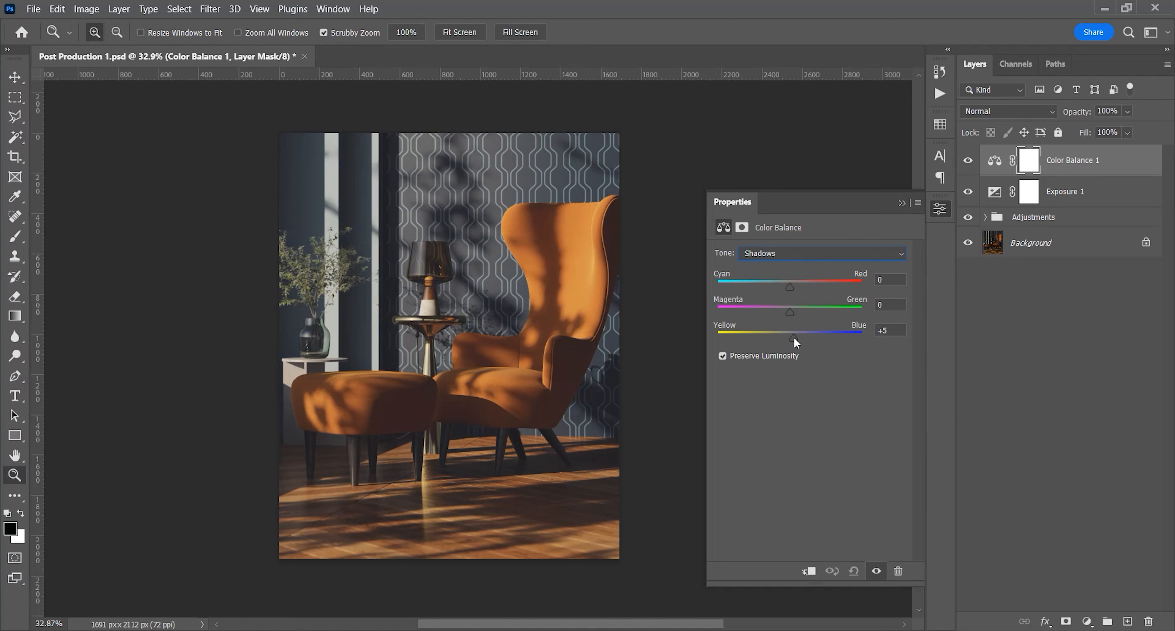
# Set the yellow–blue value of the Highlights to -5 in the Color Balance adjustment
pyautogui.click(812, 254)
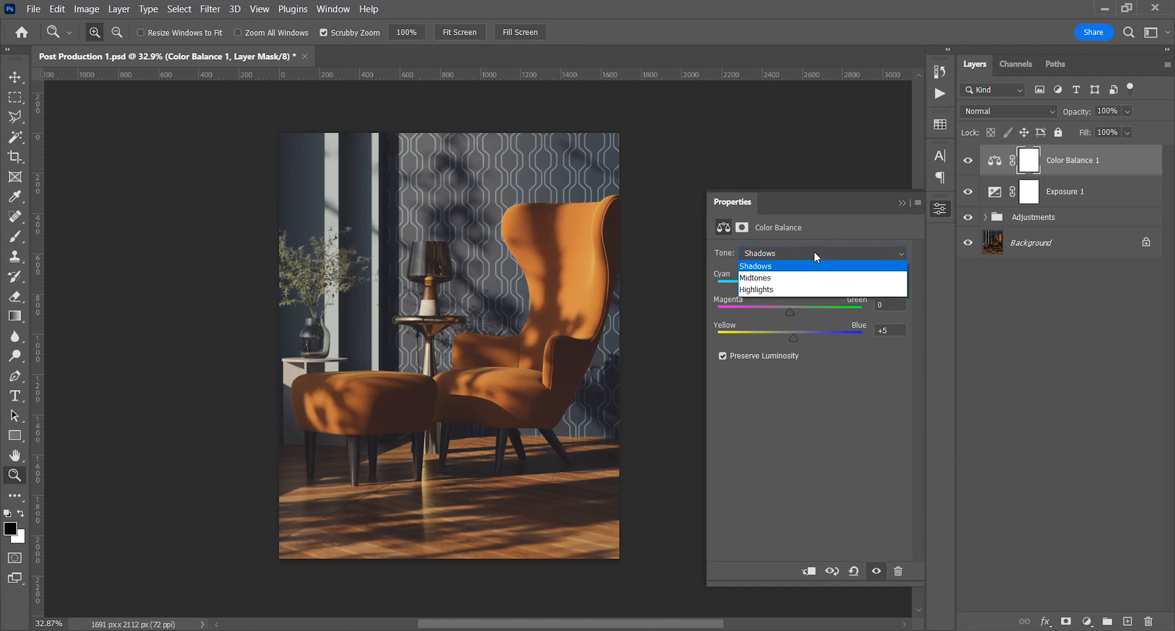
pyautogui.click(811, 290)
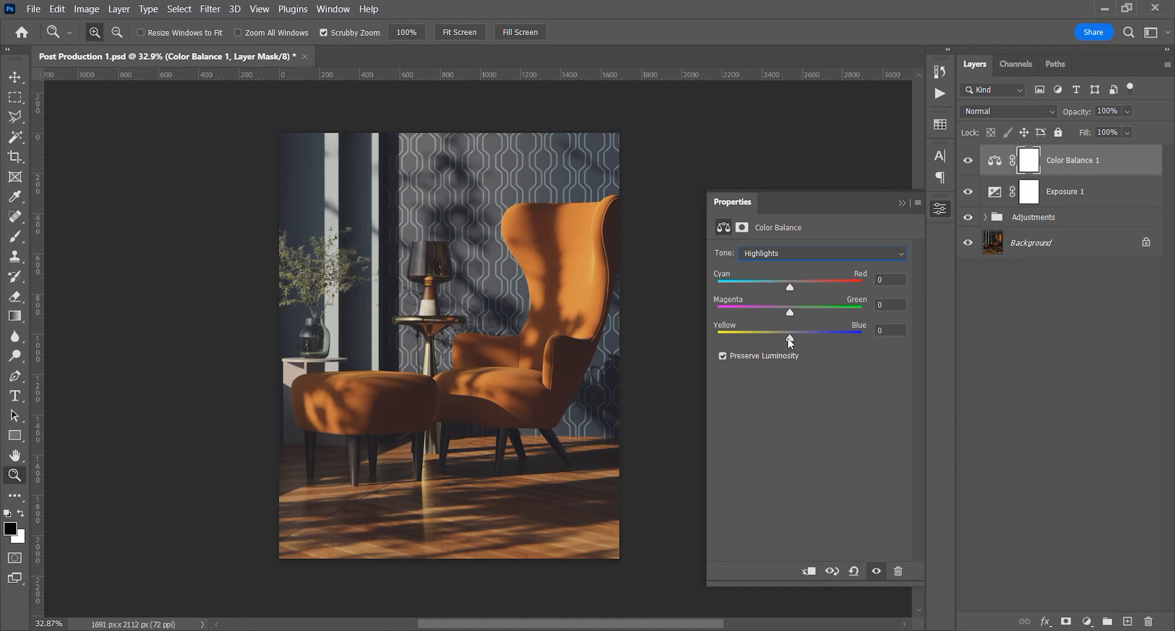
pyautogui.moveTo(790, 338); pyautogui.dragTo(786, 338)
pyautogui.click(901, 202)
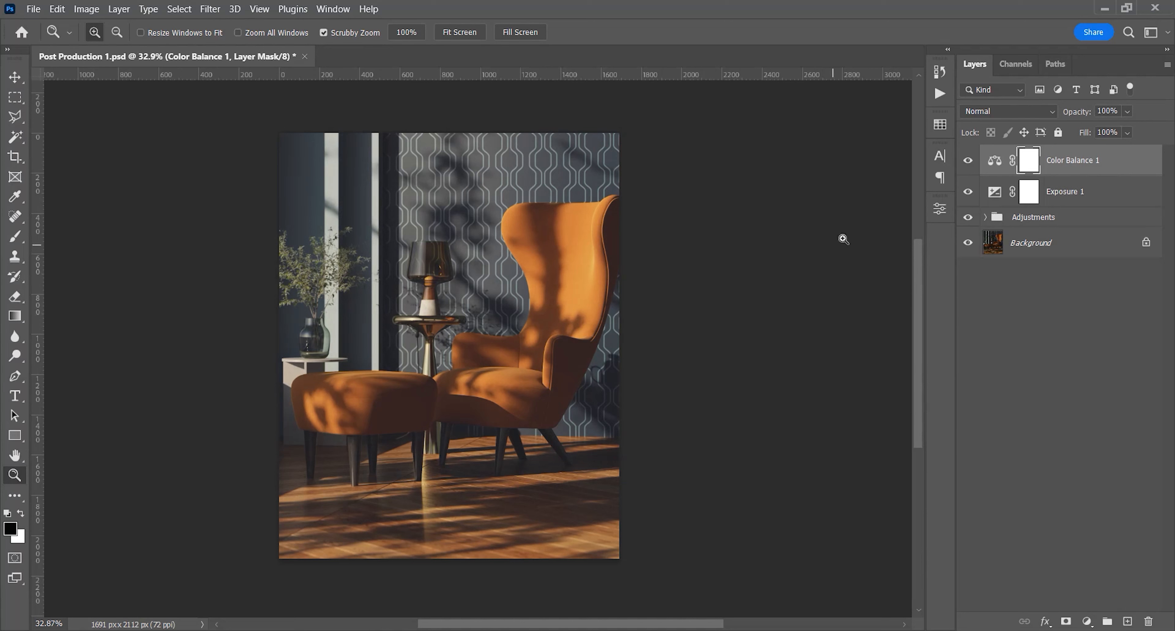
# Compare the image with and without the Color Balance adjustment layer
pyautogui.click(969, 161)
pyautogui.click(969, 161)
pyautogui.click(969, 162)
pyautogui.click(969, 161)
pyautogui.click(968, 161)
pyautogui.click(969, 161)
pyautogui.click(969, 162)
pyautogui.click(969, 161)
pyautogui.press('space')
pyautogui.moveTo(596, 242); pyautogui.dragTo(640, 239)
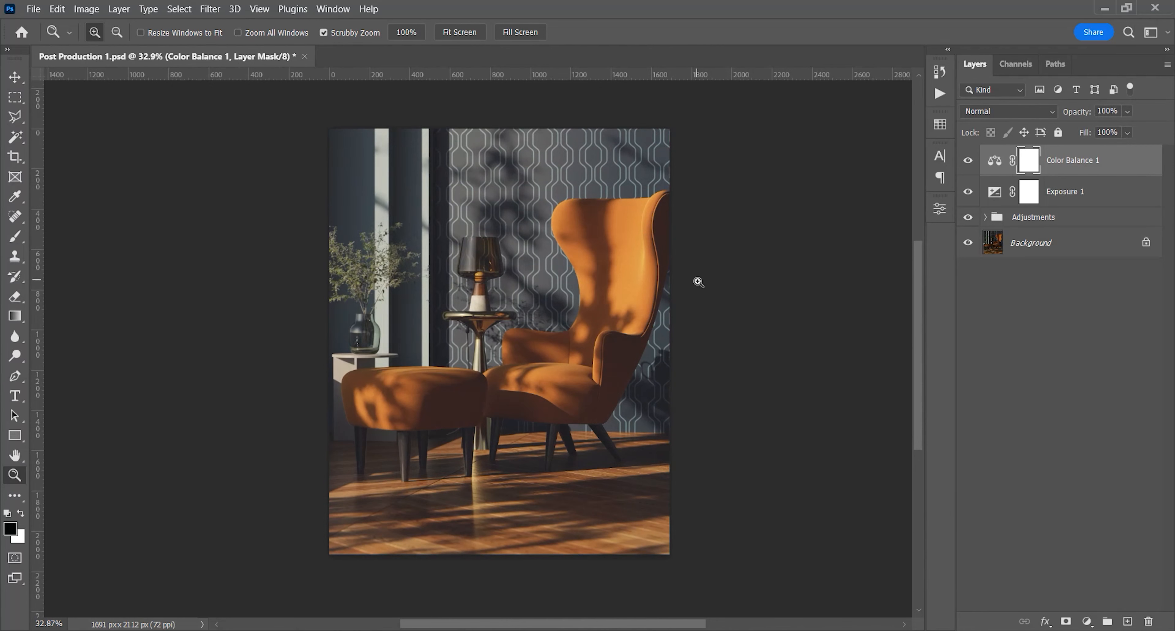
# Add a Color Lookup adjustment layer on top and load the Fuji F125 Kodak 2395 3D LUT
pyautogui.click(1087, 621)
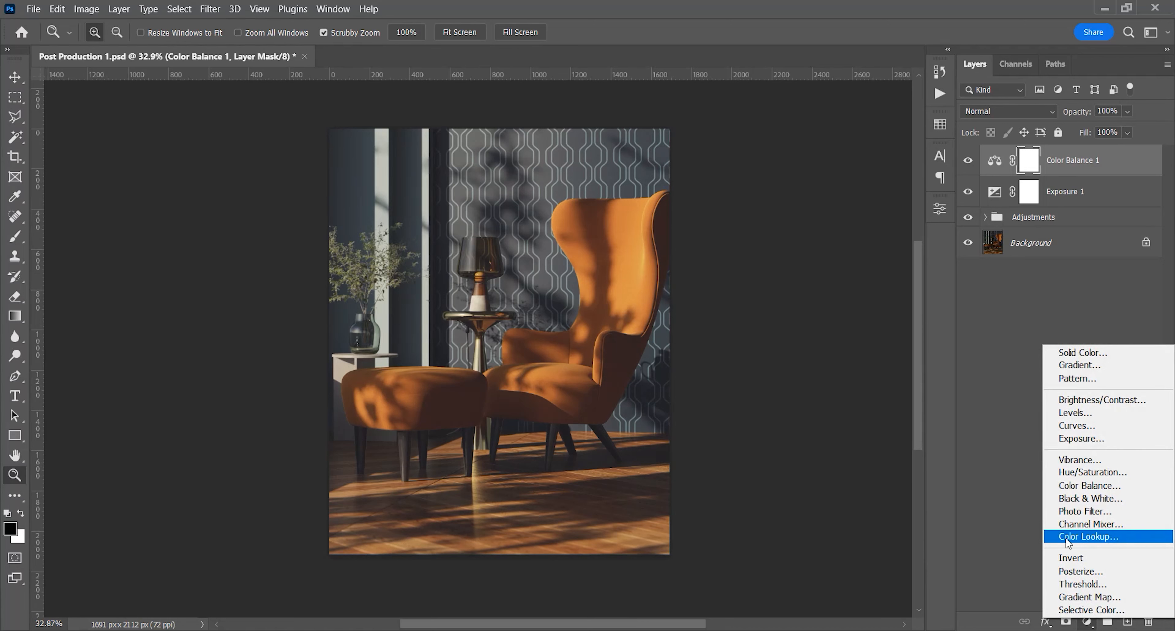
pyautogui.click(1109, 537)
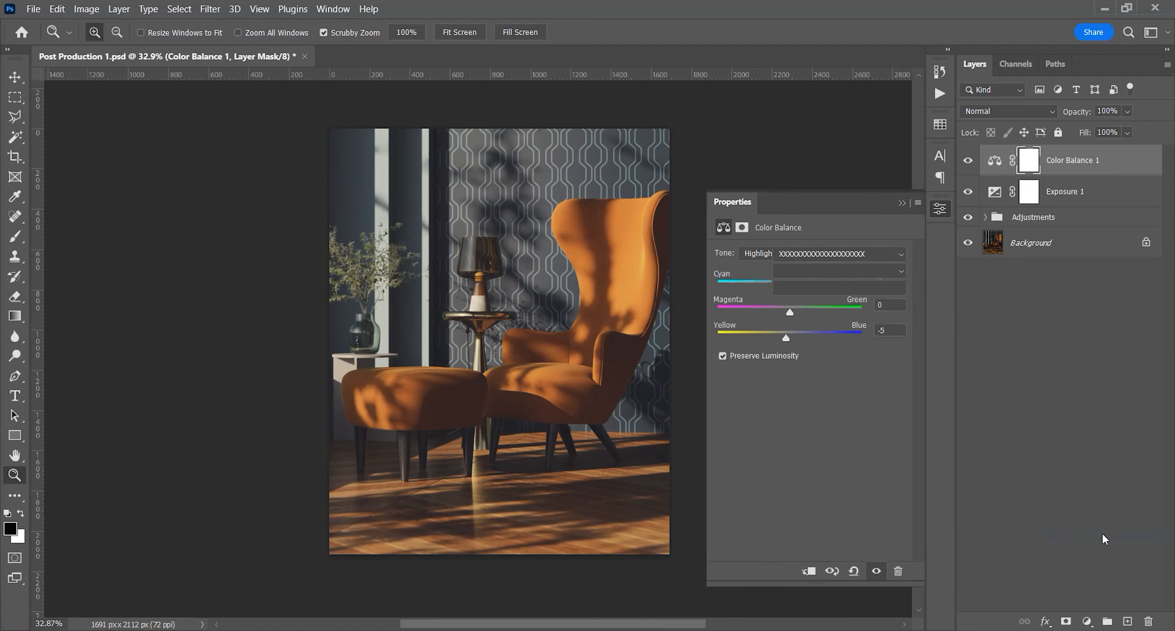
pyautogui.click(867, 254)
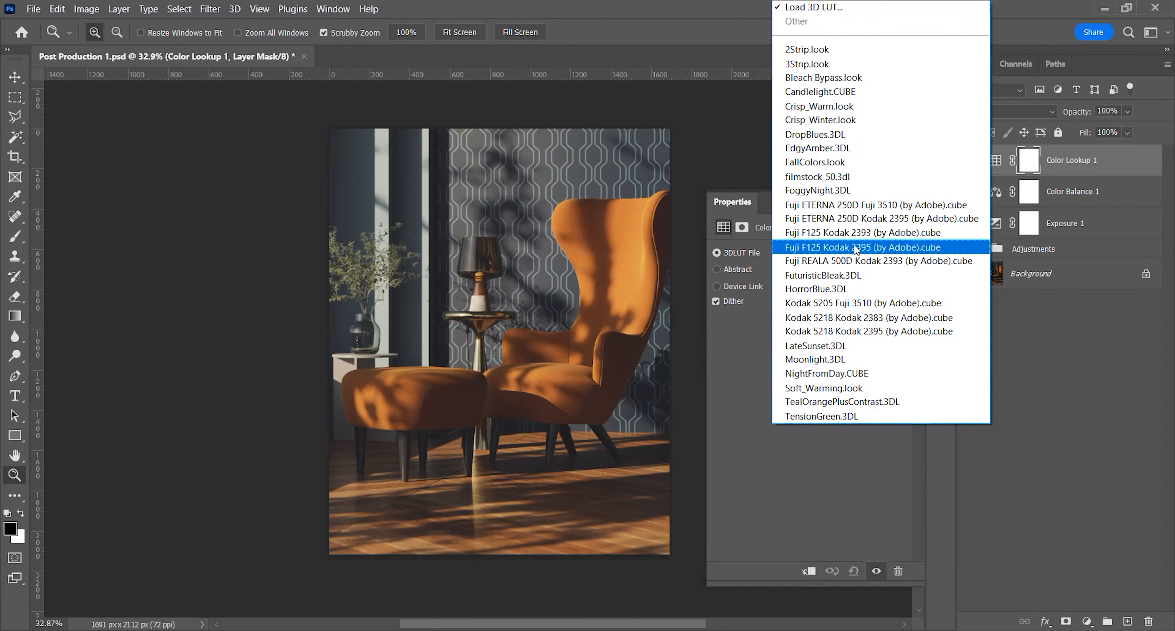
pyautogui.click(838, 248)
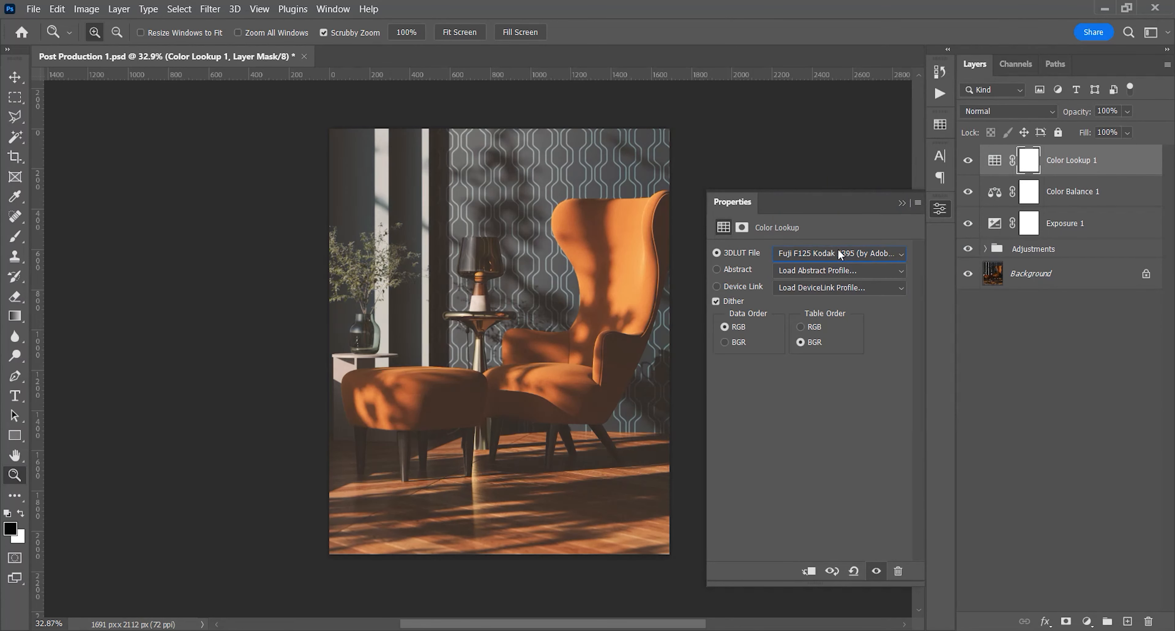
pyautogui.press('space')
pyautogui.moveTo(573, 342); pyautogui.dragTo(511, 339)
# Try the Fuji REALA 500D Kodak 2393, Fuji F125 Kodak 2395, Kodak 5218 Kodak 2395 and Kodak 5218 Kodak 2383 LUTs on the image
pyautogui.click(827, 254)
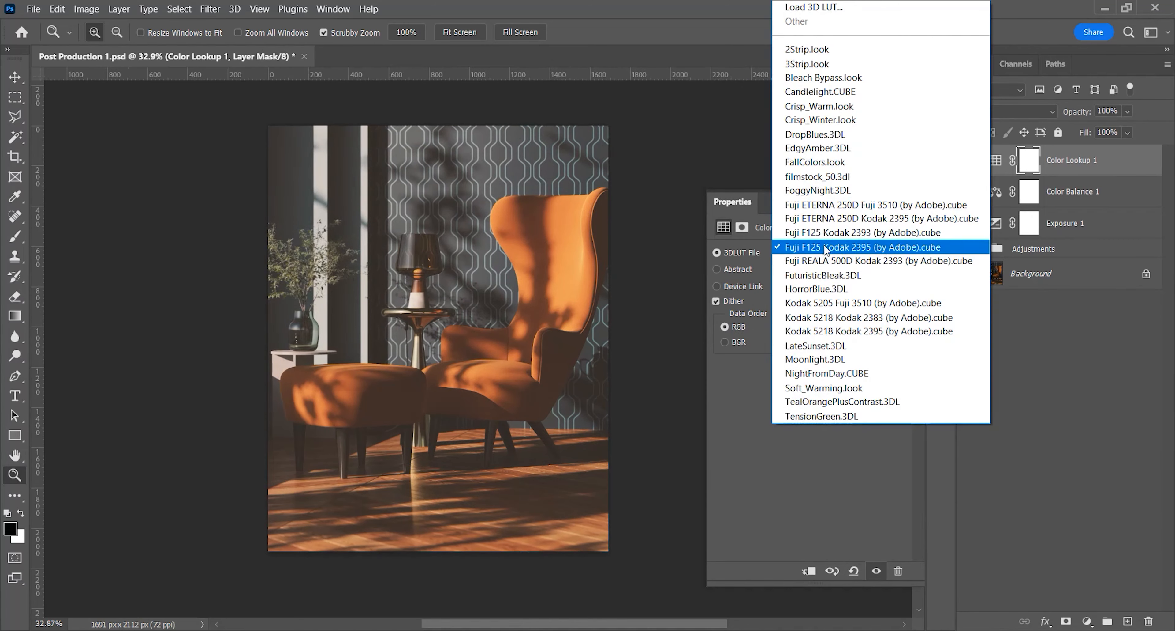
pyautogui.click(871, 259)
pyautogui.click(870, 258)
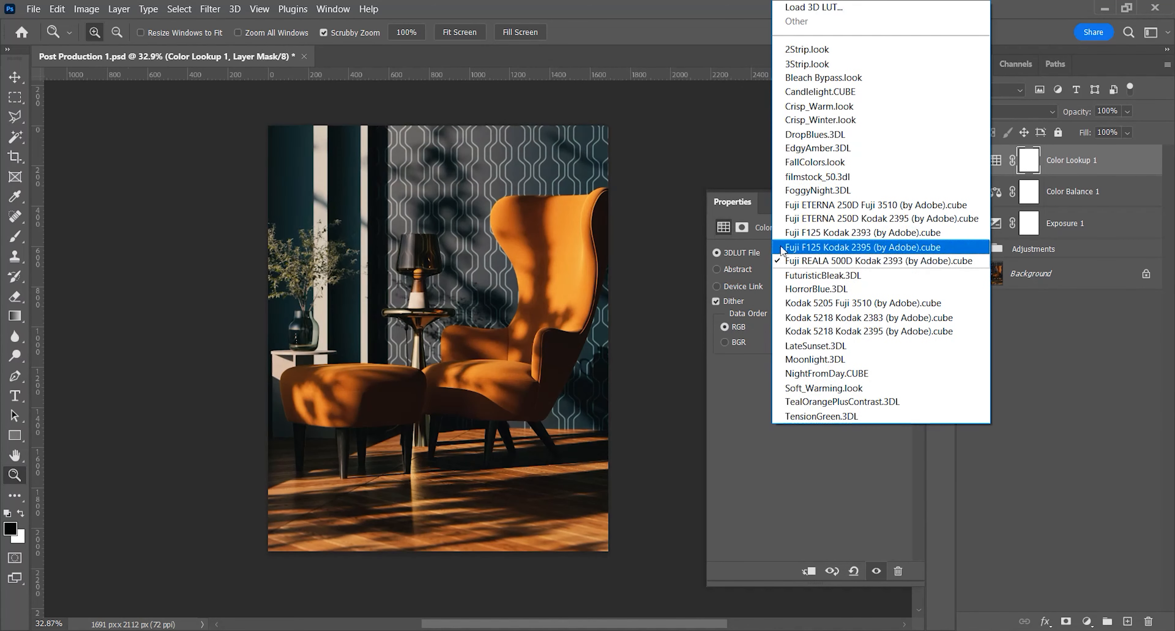
pyautogui.click(790, 248)
pyautogui.click(840, 253)
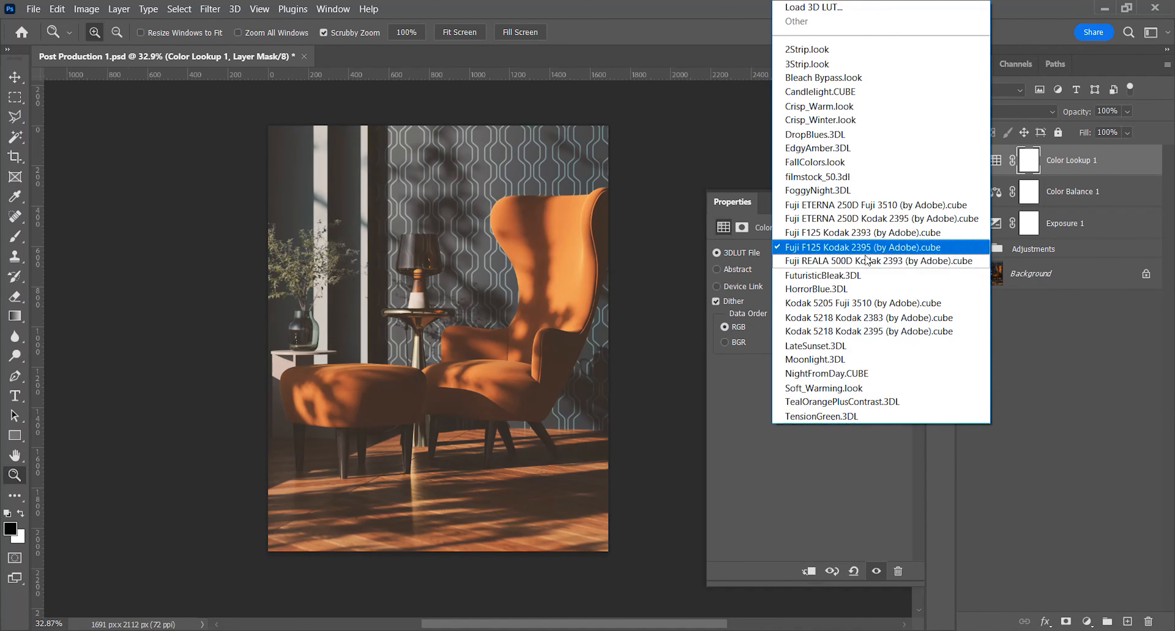
pyautogui.click(860, 333)
pyautogui.click(847, 254)
pyautogui.click(835, 319)
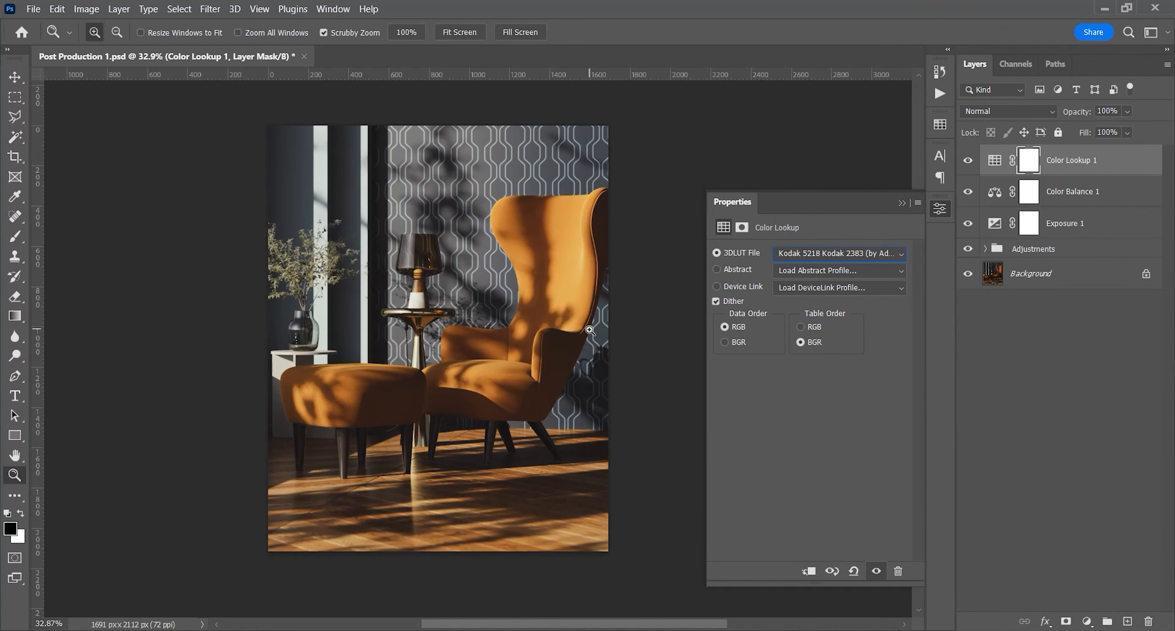
# Try the Kodak 5218 Kodak 2395 and Fuji ETERNA 250D Kodak 2395 LUTs, comparing each with the unaltered image
pyautogui.click(840, 253)
pyautogui.click(840, 331)
pyautogui.click(876, 571)
pyautogui.click(876, 570)
pyautogui.click(840, 253)
pyautogui.click(826, 219)
pyautogui.click(876, 570)
pyautogui.click(876, 570)
pyautogui.click(876, 571)
pyautogui.click(876, 570)
# Load the Kodak 5218 Kodak 2383 LUT in the Color Lookup layer and compare the image with and without it
pyautogui.click(903, 251)
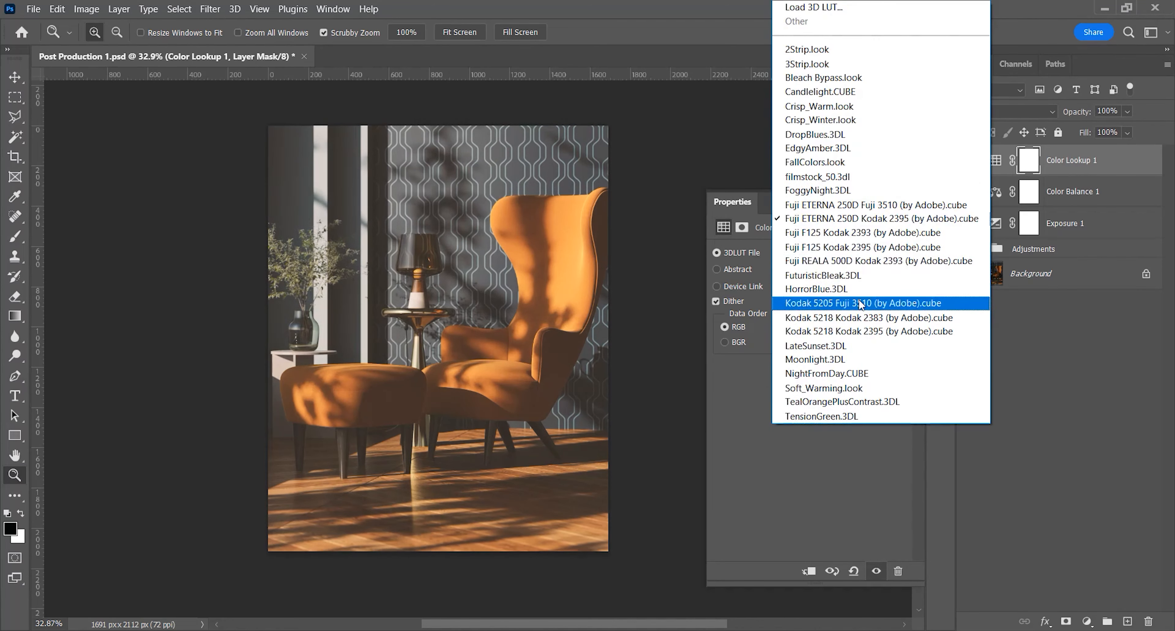
pyautogui.click(861, 249)
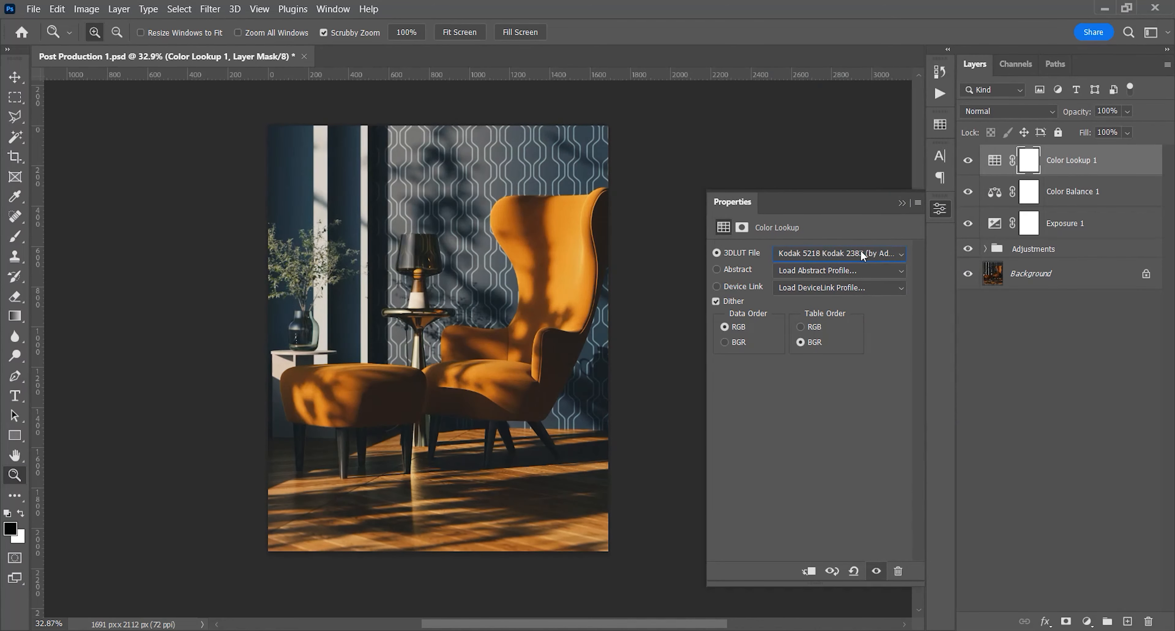
pyautogui.click(968, 160)
pyautogui.click(968, 160)
pyautogui.click(969, 160)
pyautogui.click(969, 160)
pyautogui.click(968, 160)
pyautogui.click(968, 160)
pyautogui.click(901, 203)
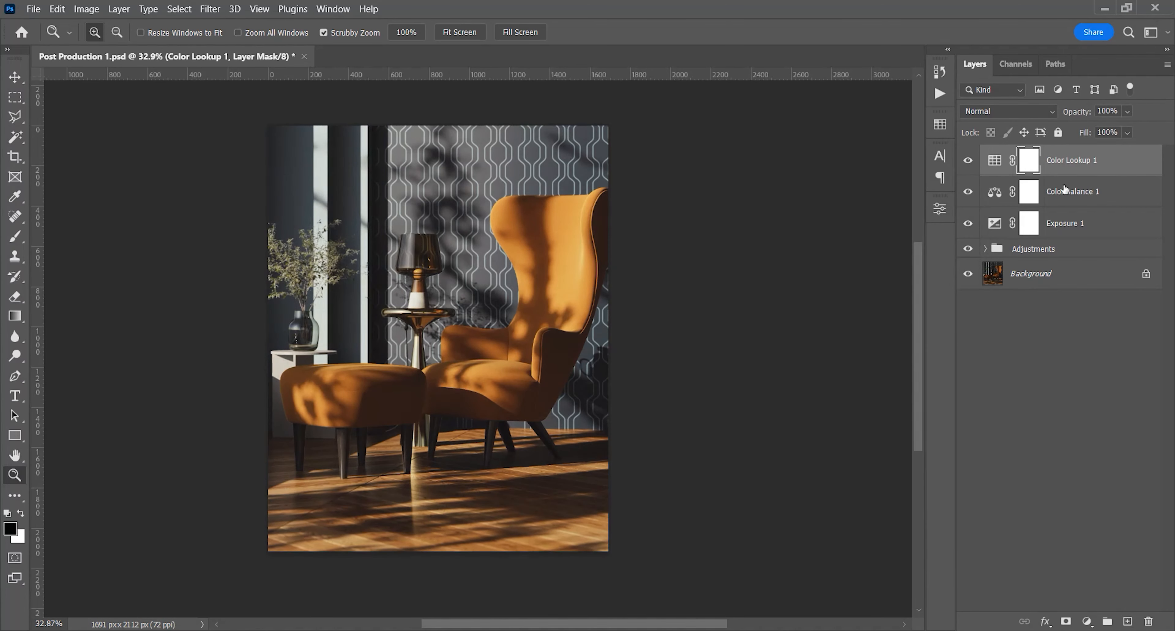
# Move the Exposure layer above the Color Lookup layer and set the Color Lookup layer's opacity to 50%
pyautogui.moveTo(1053, 227); pyautogui.dragTo(1053, 157)
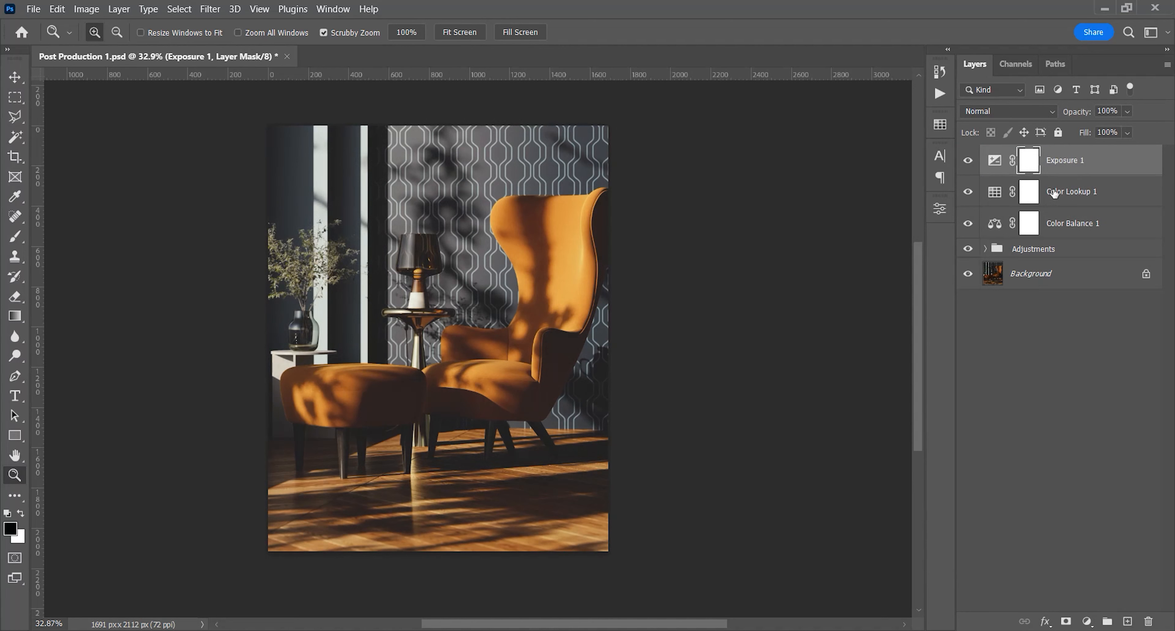
pyautogui.click(968, 161)
pyautogui.click(968, 161)
pyautogui.click(1089, 196)
pyautogui.press('5')
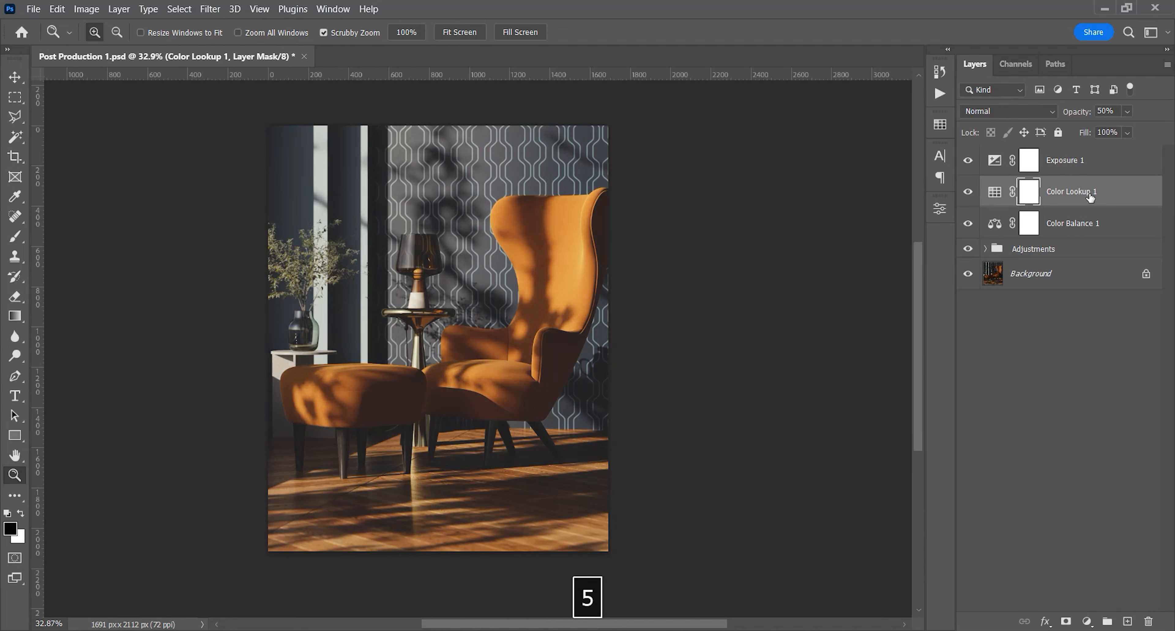
# Compare the image with and without the half-opacity Color Lookup layer
pyautogui.click(969, 192)
pyautogui.click(969, 191)
pyautogui.click(968, 192)
pyautogui.click(968, 192)
pyautogui.click(968, 194)
pyautogui.click(969, 194)
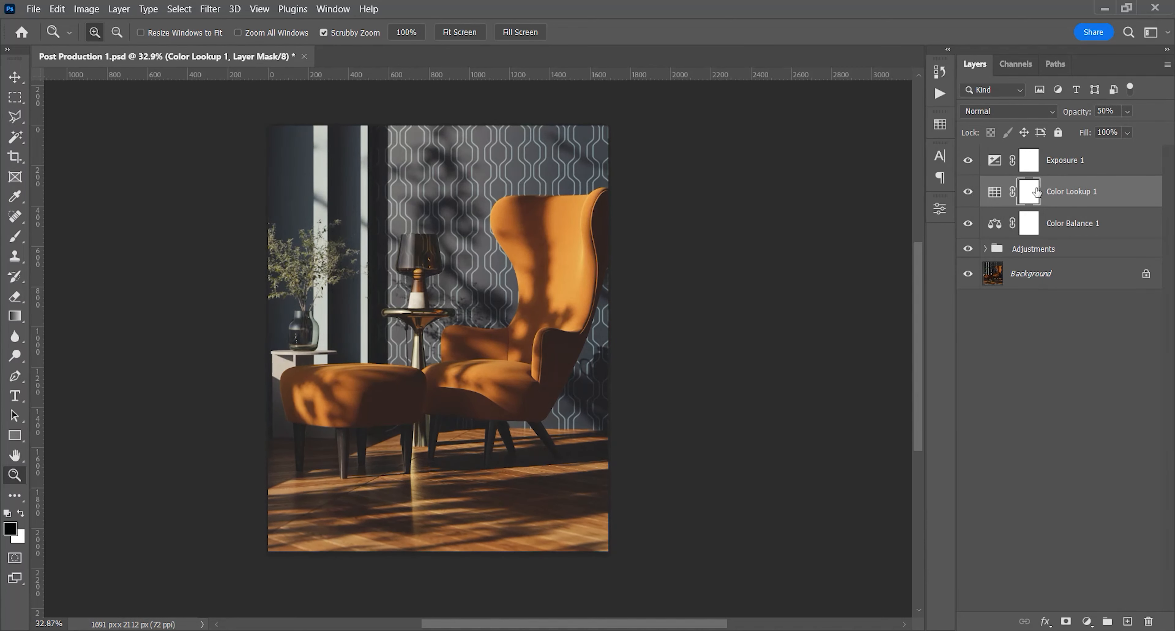
pyautogui.click(970, 196)
pyautogui.click(970, 196)
pyautogui.click(970, 196)
pyautogui.click(969, 194)
# Add a Selective Color adjustment layer above the Exposure layer and lower the cyan of the Reds to -25%
pyautogui.click(1092, 164)
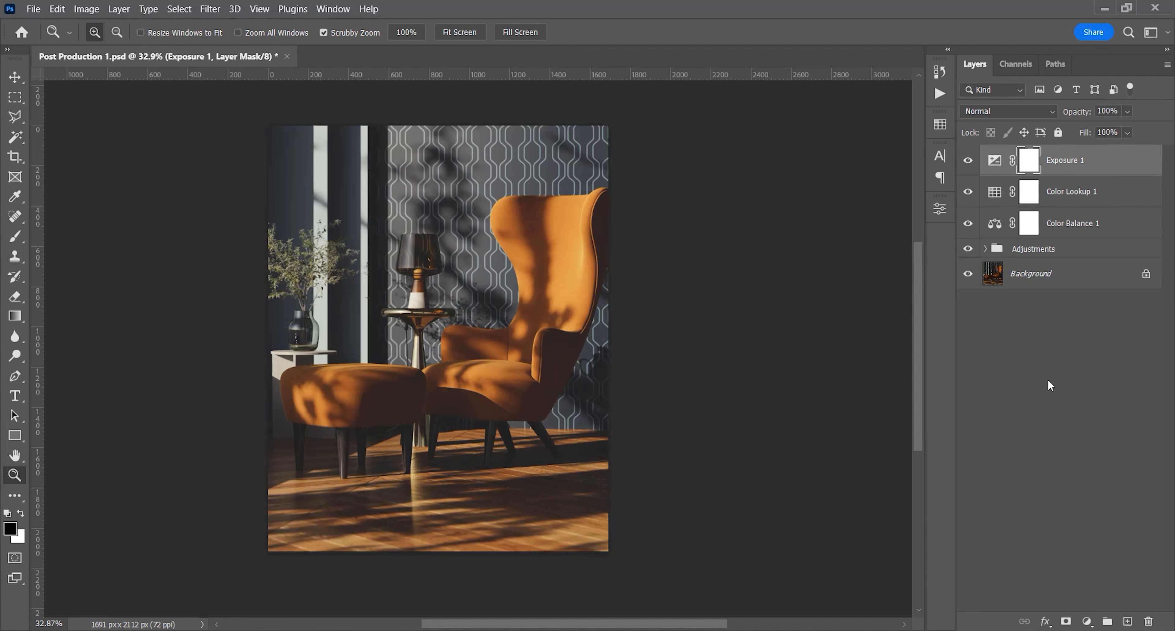
pyautogui.click(1088, 620)
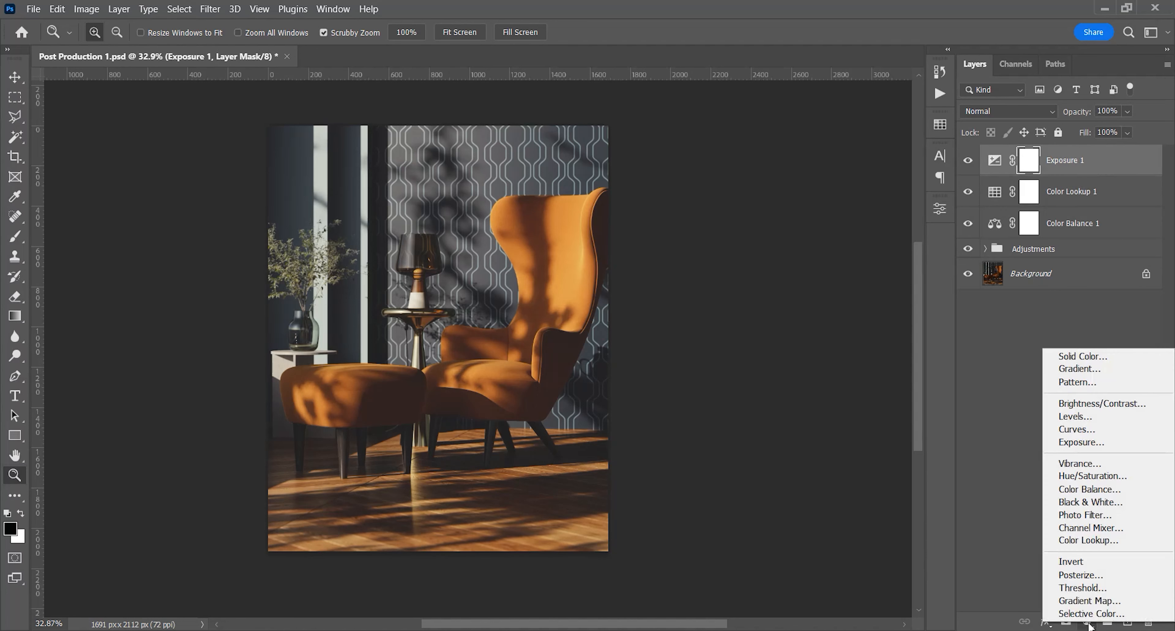
pyautogui.click(1103, 613)
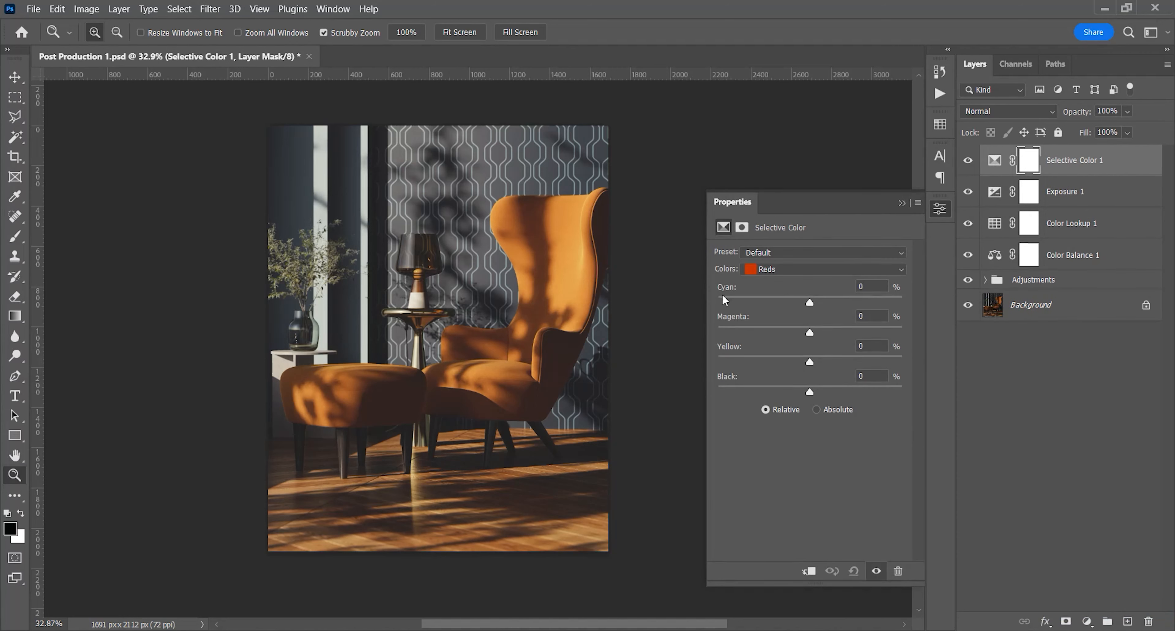
pyautogui.moveTo(811, 302); pyautogui.dragTo(770, 303)
pyautogui.moveTo(861, 286); pyautogui.dragTo(875, 286)
pyautogui.write('25')
# Set the magenta of the Reds to 5%, the yellow to 10% and the black to 2%
pyautogui.moveTo(810, 333); pyautogui.dragTo(839, 318)
pyautogui.write('10')
pyautogui.write('5')
pyautogui.moveTo(862, 347); pyautogui.dragTo(875, 347)
pyautogui.write('10')
pyautogui.moveTo(810, 392); pyautogui.dragTo(842, 376)
pyautogui.write('2')
# Set the cyan of the Yellows to +20% in the Selective Color layer and adjust their magenta, yellow and black
pyautogui.click(816, 269)
pyautogui.click(812, 292)
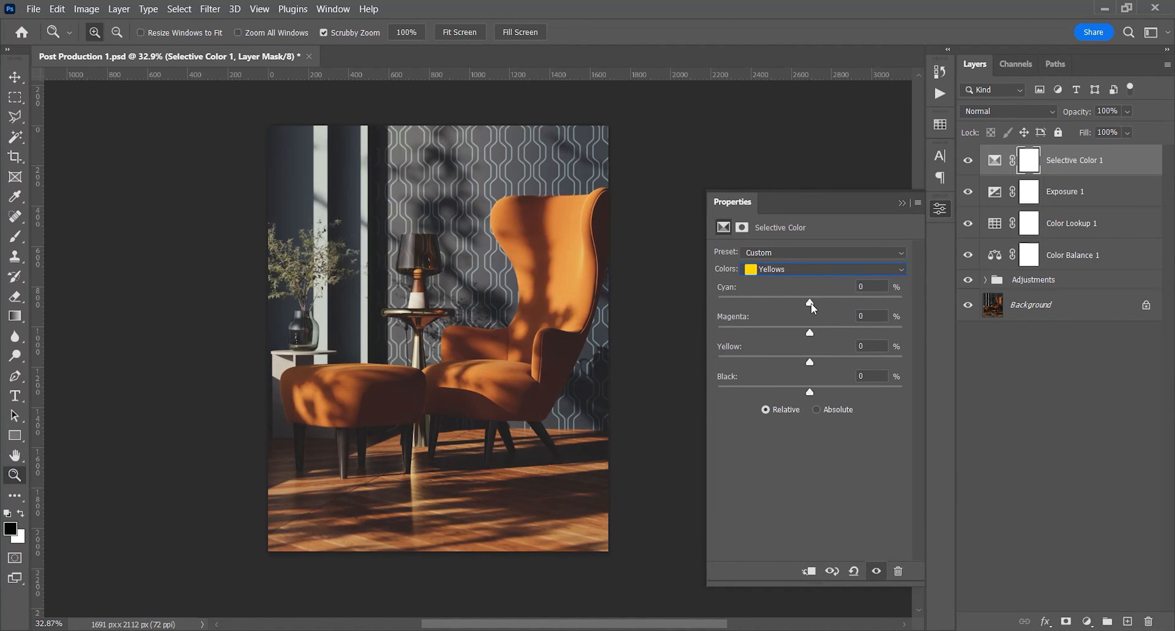
pyautogui.press('Down')
pyautogui.press('Down')
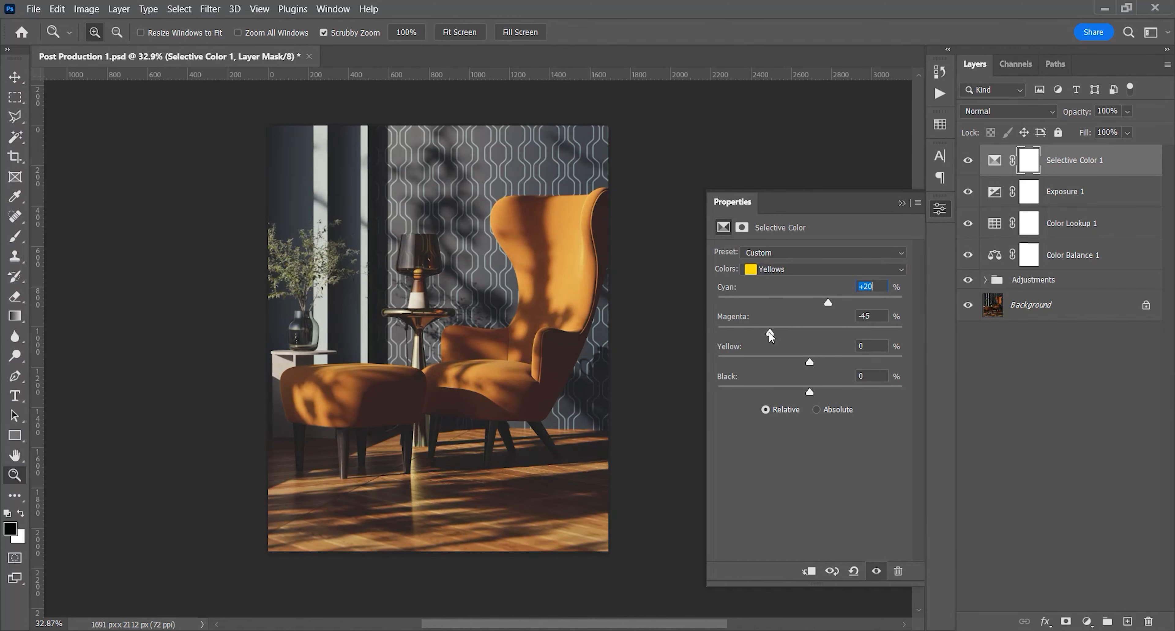
pyautogui.moveTo(810, 332); pyautogui.dragTo(808, 392)
pyautogui.press('Tab')
pyautogui.write('2')
pyautogui.press('Tab')
# Set the Blacks of the Selective Color layer to cyan +8%, magenta 0%, yellow +2% and black -2%
pyautogui.click(784, 269)
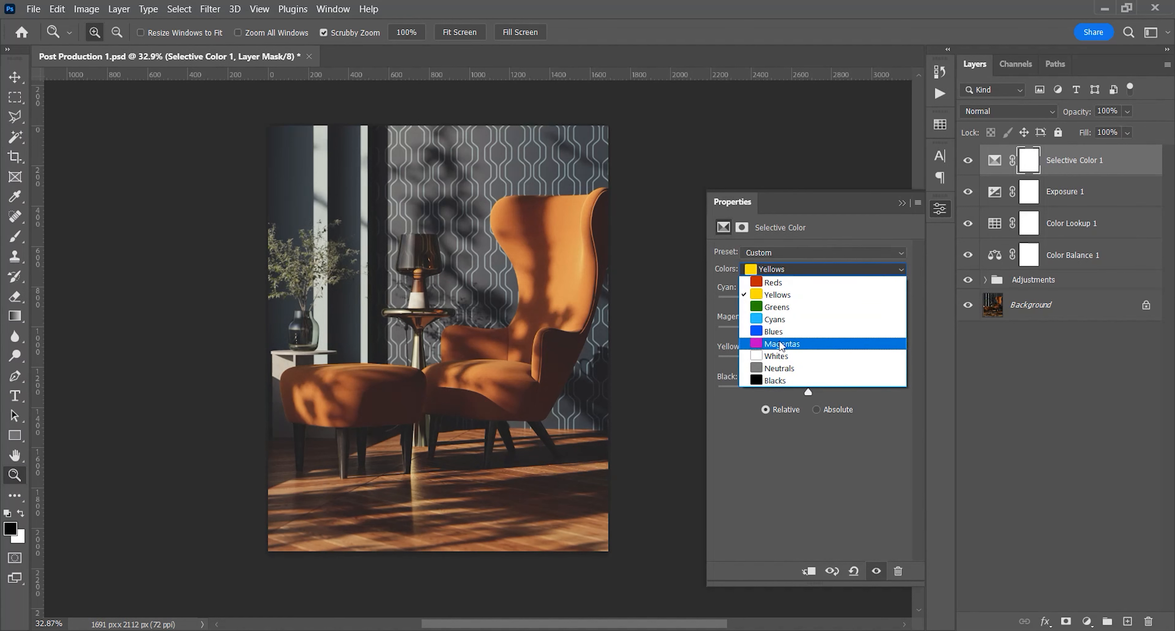
pyautogui.click(775, 381)
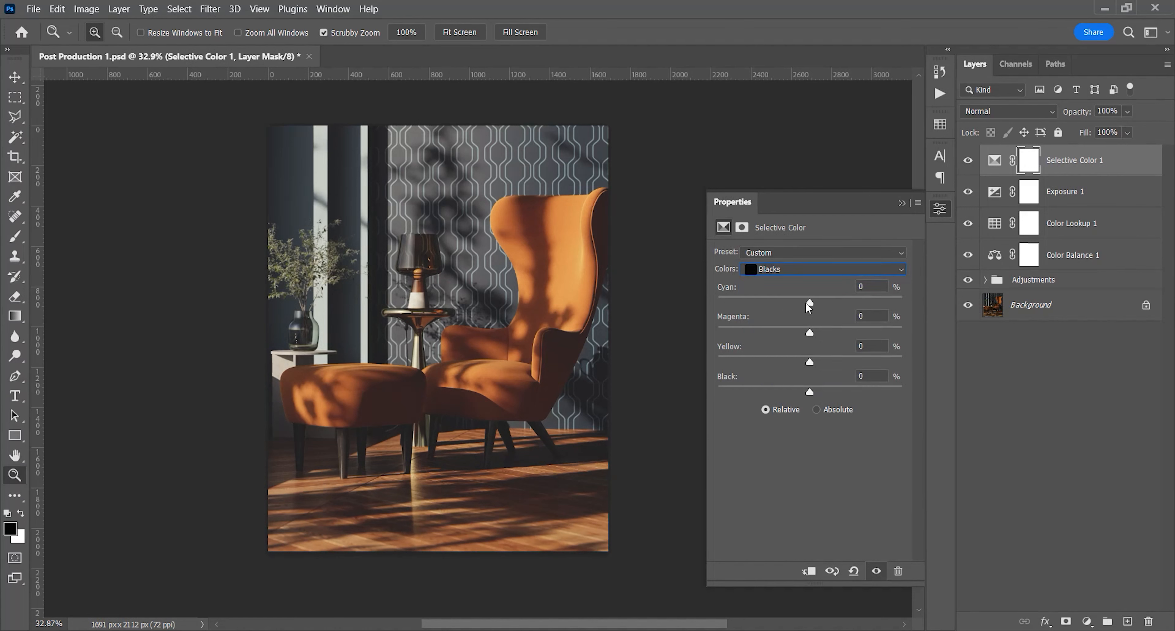
pyautogui.moveTo(810, 302); pyautogui.dragTo(809, 393)
pyautogui.write('0')
pyautogui.moveTo(560, 373)
pyautogui.mouseDown()
pyautogui.moveTo(614, 375)
pyautogui.moveTo(568, 377)
pyautogui.mouseUp()
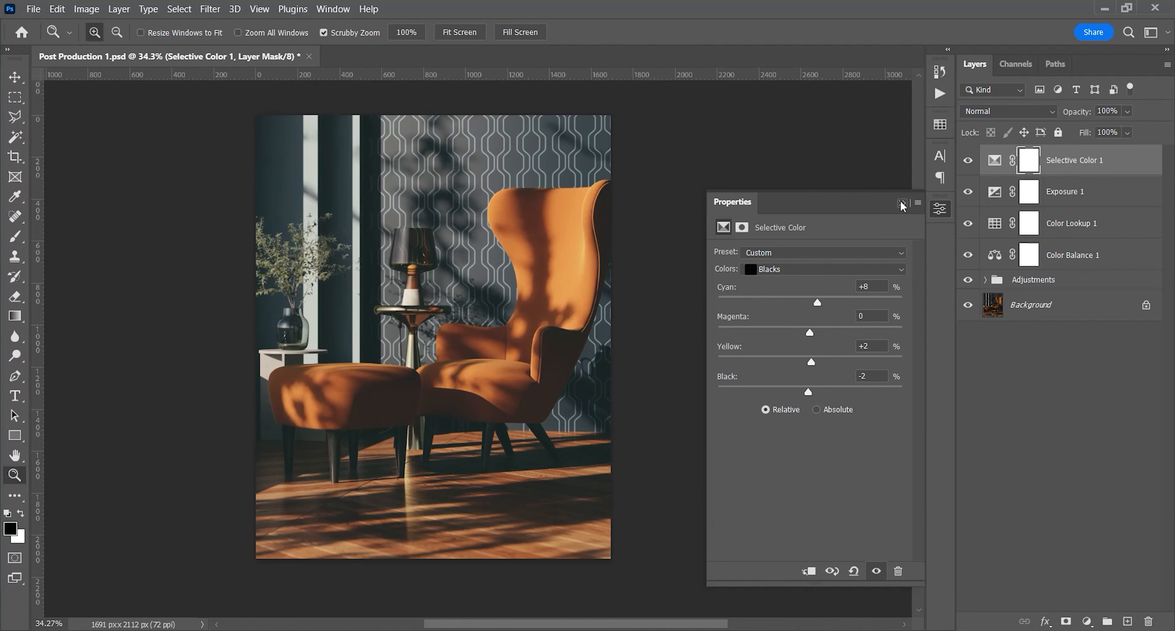
pyautogui.click(902, 203)
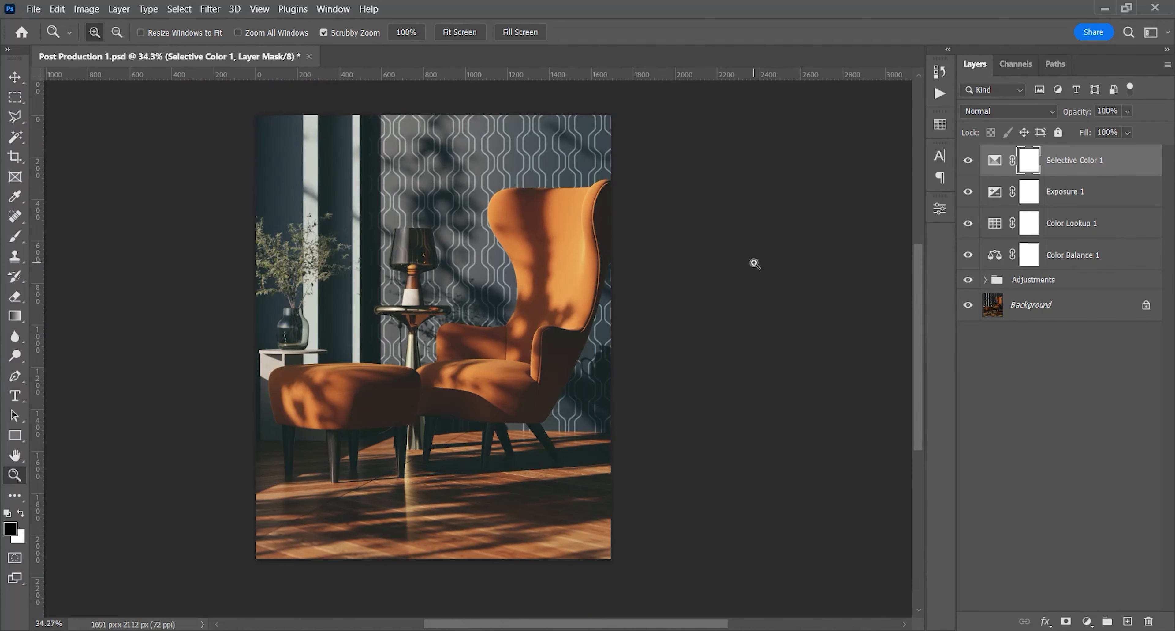
# Group the Selective Color, Exposure, Color Lookup and Color Balance layers into a group named Enhancement
pyautogui.keyDown('shift'); pyautogui.click(1090, 259); pyautogui.keyUp('shift')
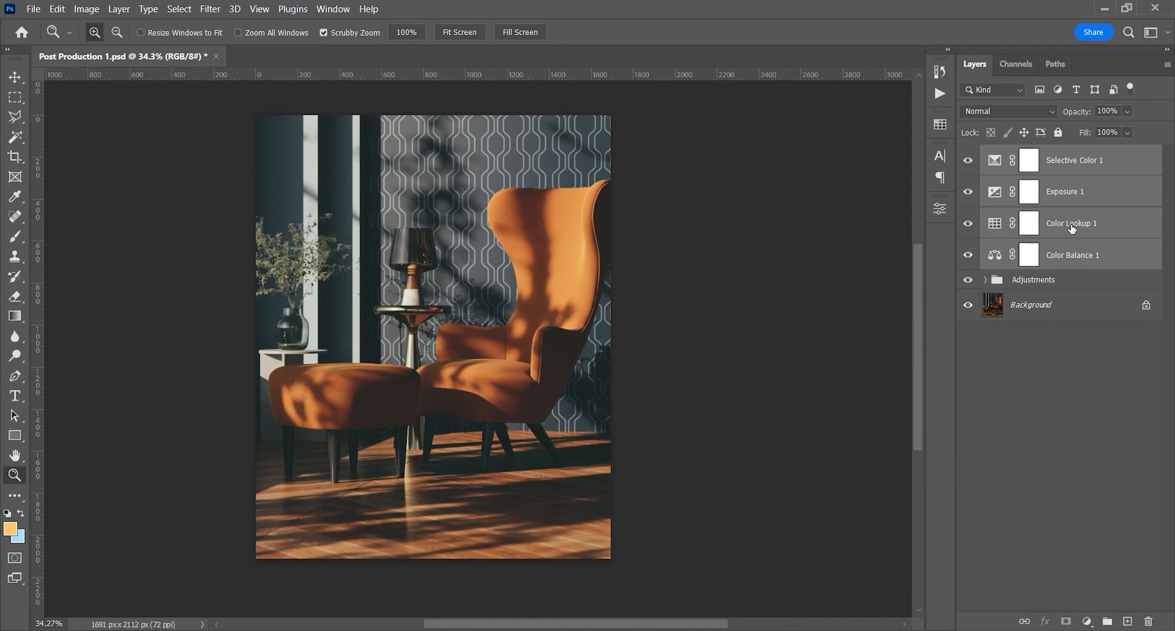
pyautogui.hotkey('ctrl', 'g')
pyautogui.write('Enhancement')
pyautogui.press('Return')
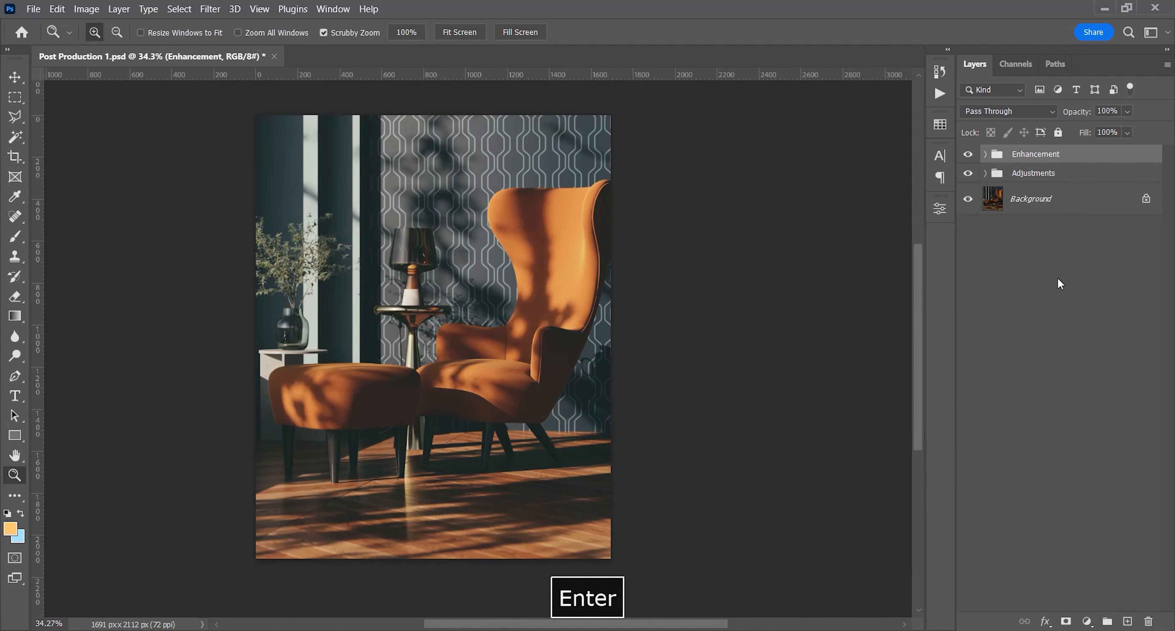
# Compare the image with and without the Enhancement group, and against the Background layer alone
pyautogui.click(967, 155)
pyautogui.click(968, 155)
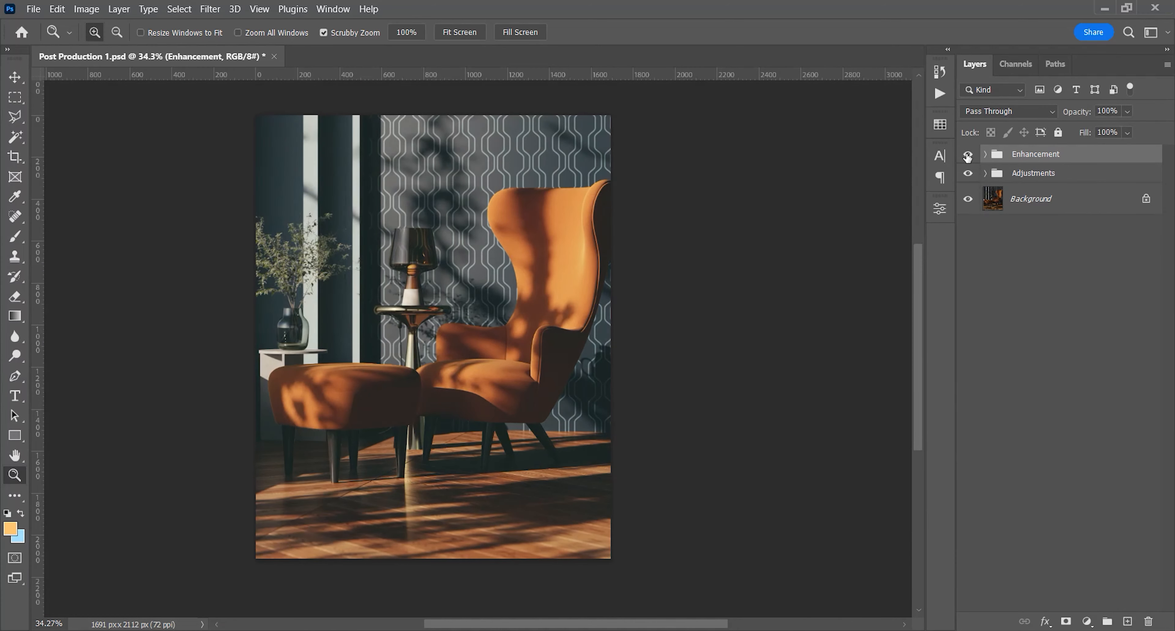
pyautogui.press('F8')
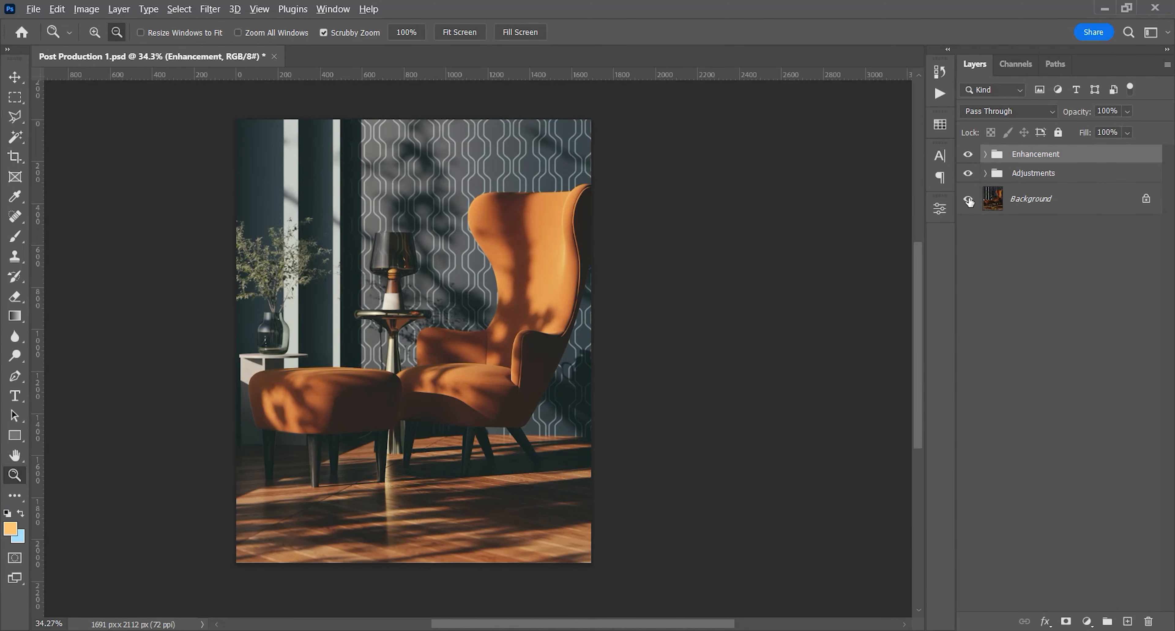
pyautogui.keyDown('alt'); pyautogui.click(968, 200); pyautogui.keyUp('alt')
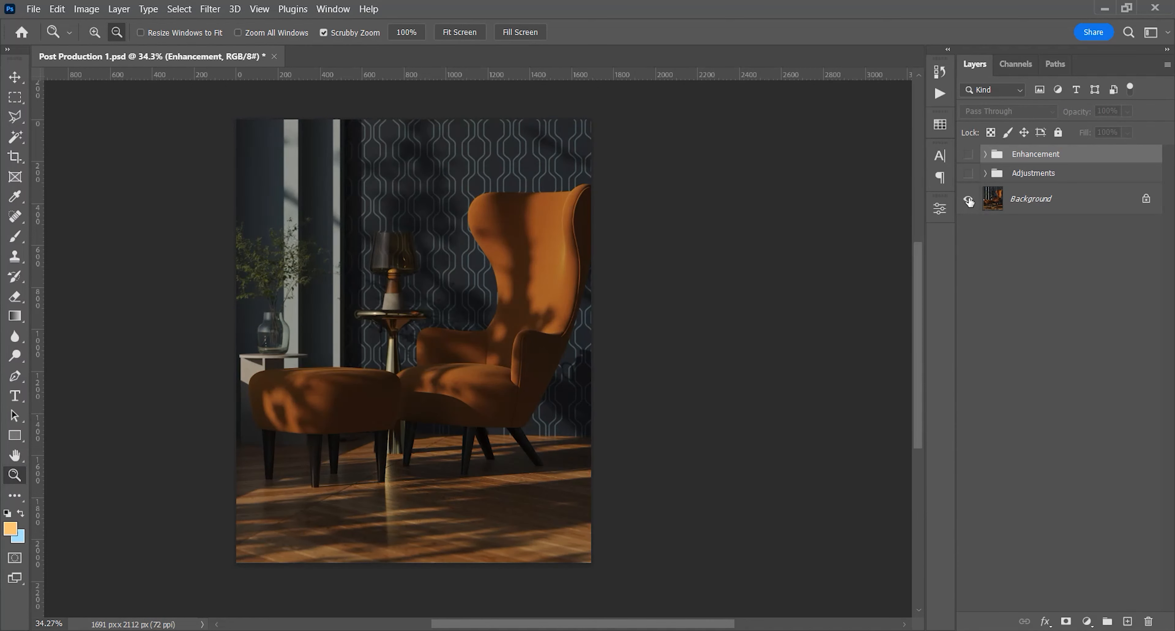
pyautogui.keyDown('alt'); pyautogui.click(968, 200); pyautogui.keyUp('alt')
pyautogui.keyDown('alt'); pyautogui.click(969, 200); pyautogui.keyUp('alt')
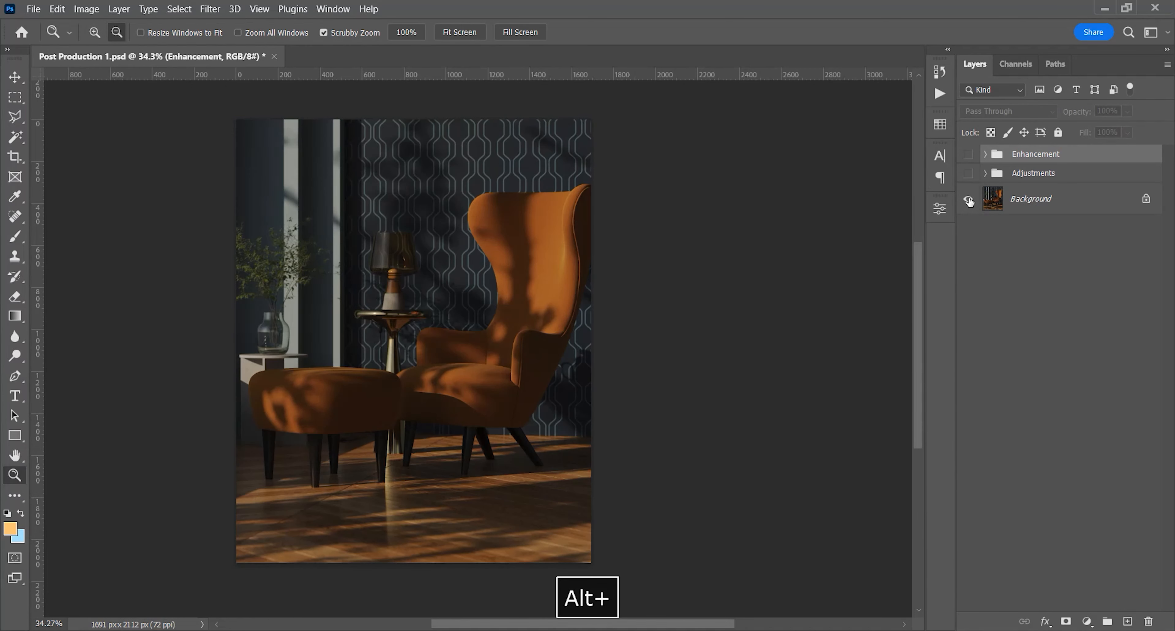
pyautogui.keyDown('alt'); pyautogui.click(968, 200); pyautogui.keyUp('alt')
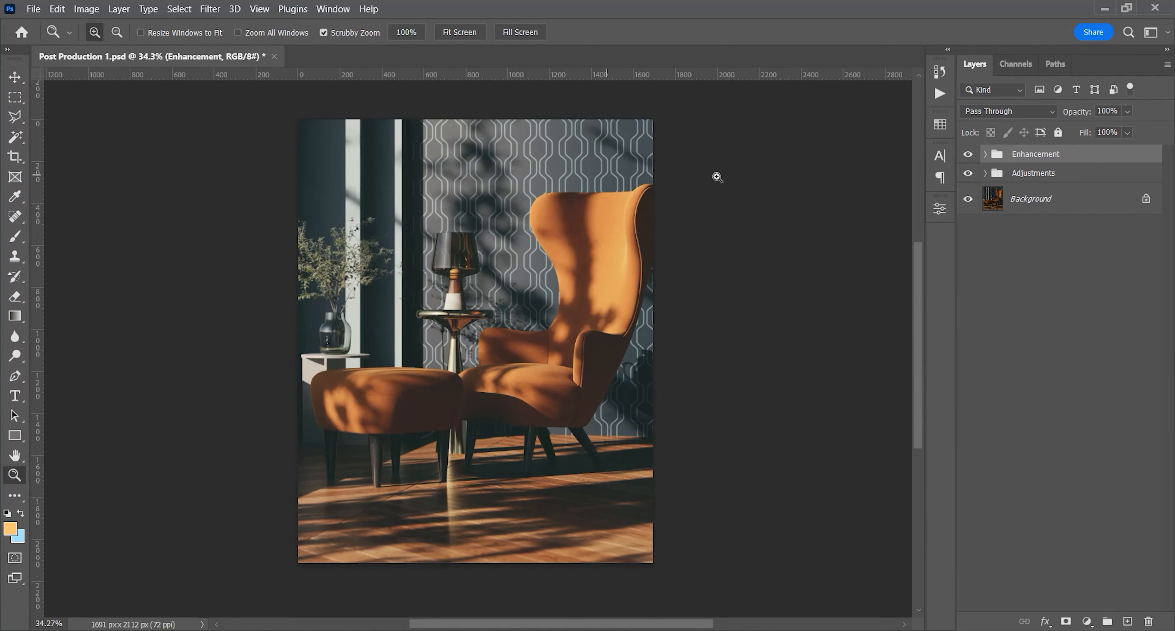
# Set the opacity of the Update.VRayLighting layer inside the Adjustments group to 20%
pyautogui.click(985, 173)
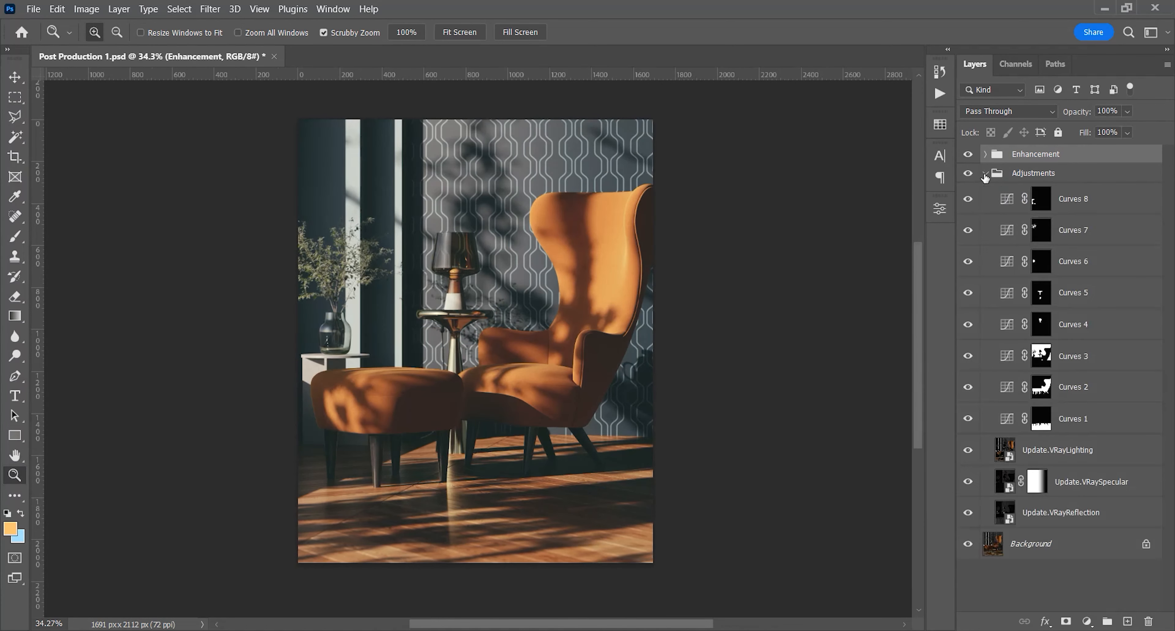
pyautogui.click(1053, 452)
pyautogui.press('2')
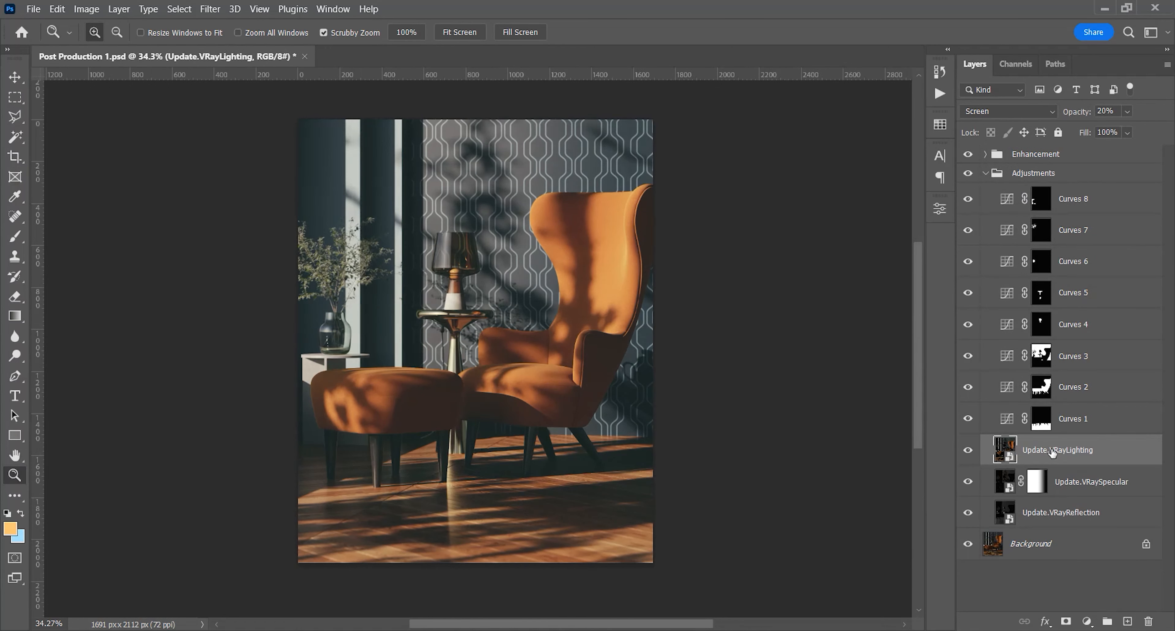
pyautogui.click(987, 174)
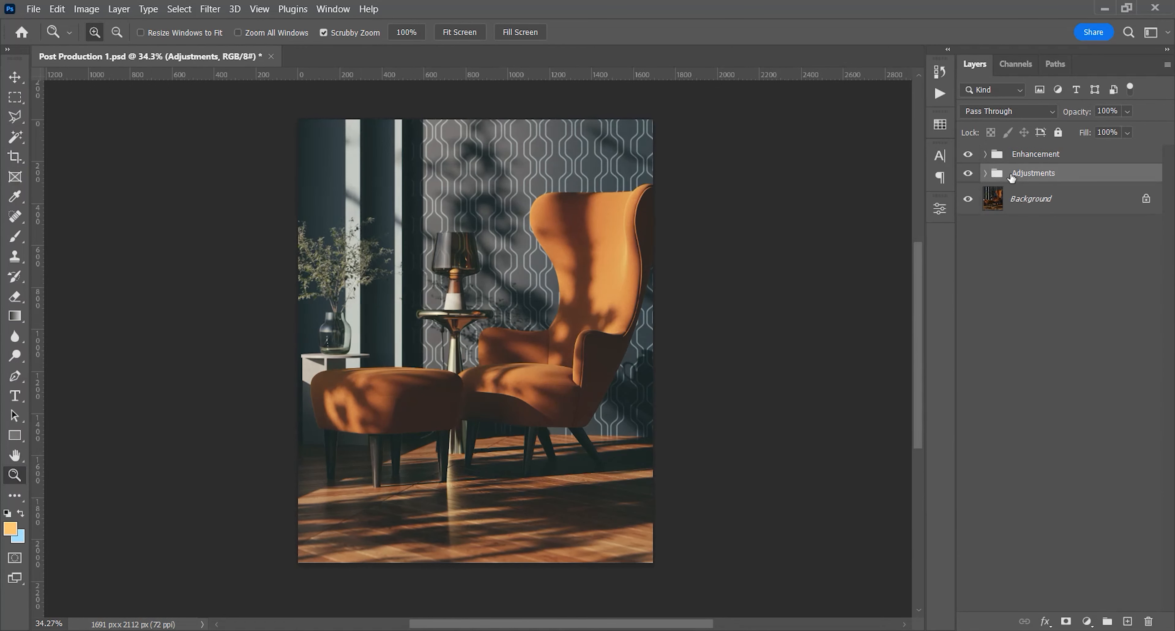
# Select the Background layer and save the document
pyautogui.click(1050, 155)
pyautogui.click(1046, 199)
pyautogui.hotkey('ctrl', 's')
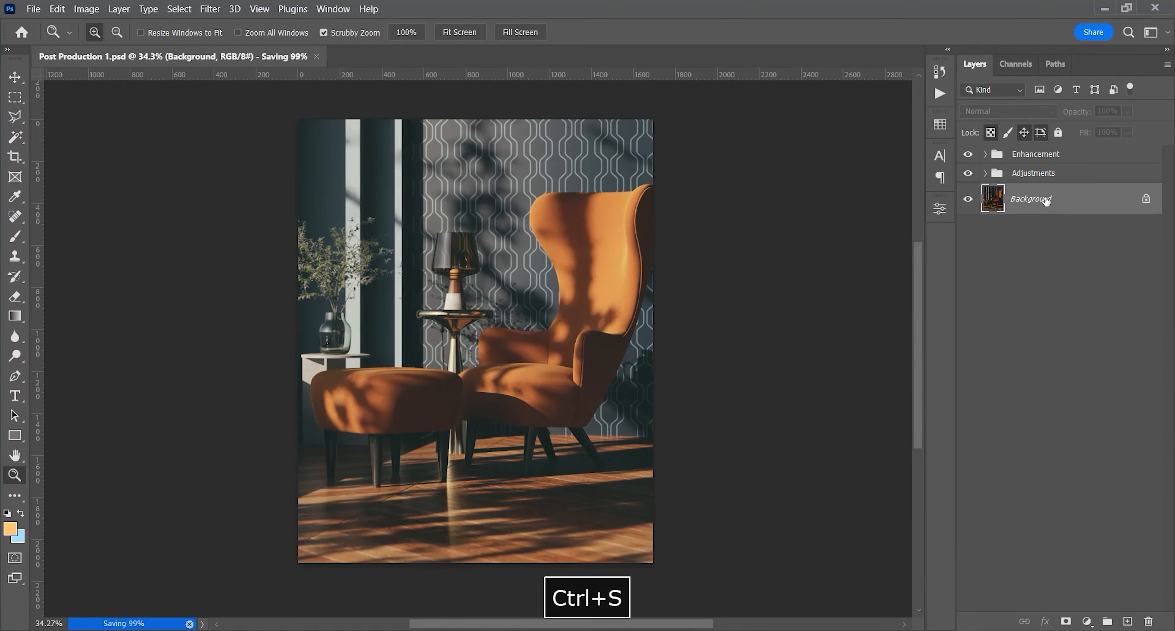
# Compare the original Background render with the fully edited image several times
pyautogui.keyDown('alt'); pyautogui.click(969, 200); pyautogui.keyUp('alt')
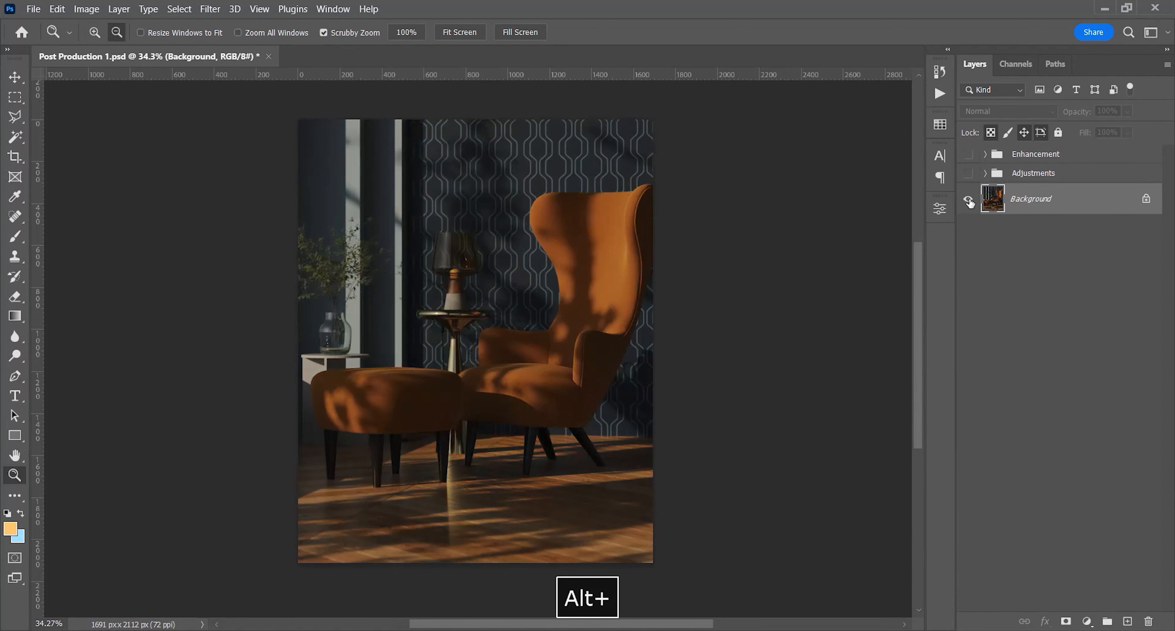
pyautogui.keyDown('alt'); pyautogui.click(968, 199); pyautogui.keyUp('alt')
pyautogui.keyDown('alt'); pyautogui.click(969, 200); pyautogui.keyUp('alt')
pyautogui.keyDown('alt'); pyautogui.click(968, 200); pyautogui.keyUp('alt')
pyautogui.keyDown('alt'); pyautogui.click(969, 200); pyautogui.keyUp('alt')
pyautogui.keyDown('alt'); pyautogui.click(969, 200); pyautogui.keyUp('alt')
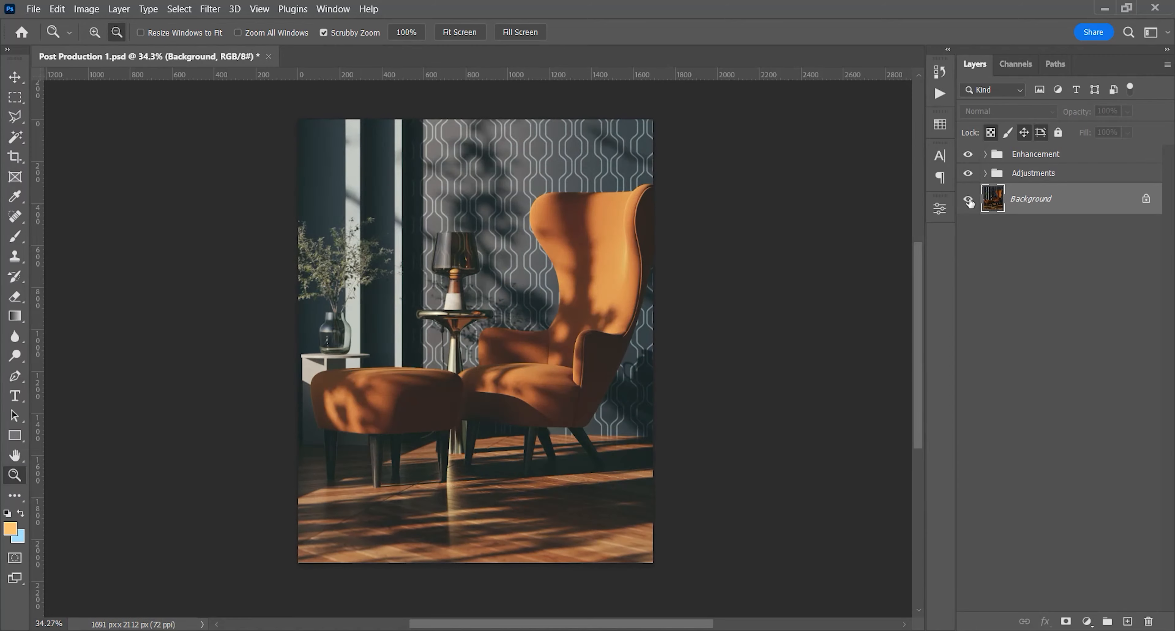
# Inspect the image at 100% in the Save for Web preview as a JPEG at quality 100
pyautogui.hscroll(2, 745, 289)
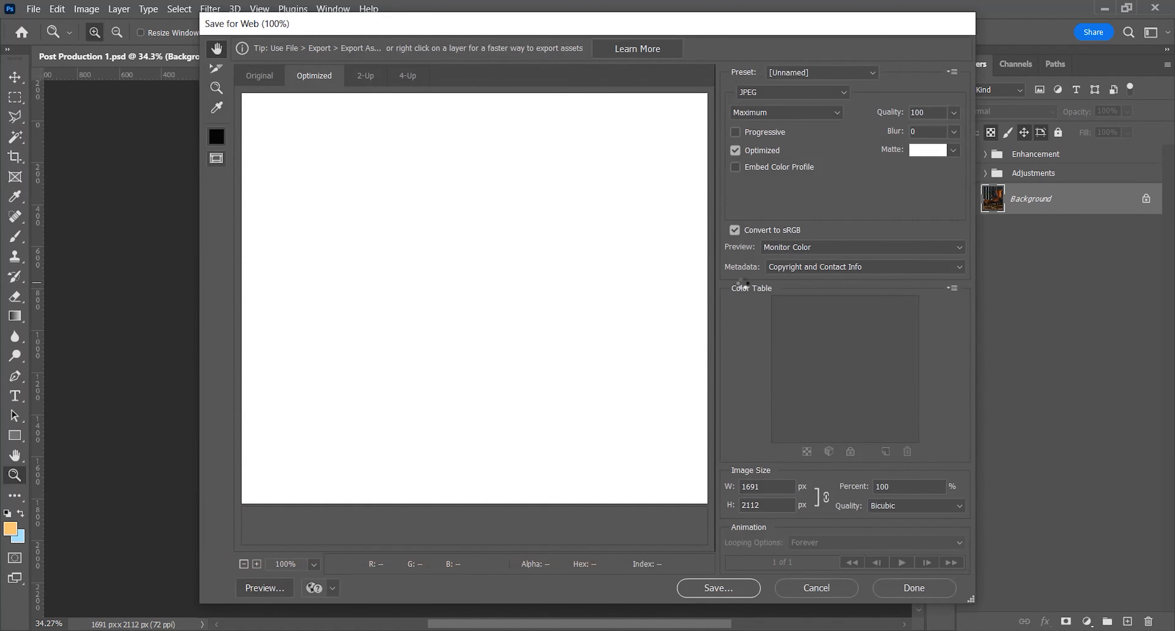
pyautogui.moveTo(482, 413); pyautogui.dragTo(428, 202)
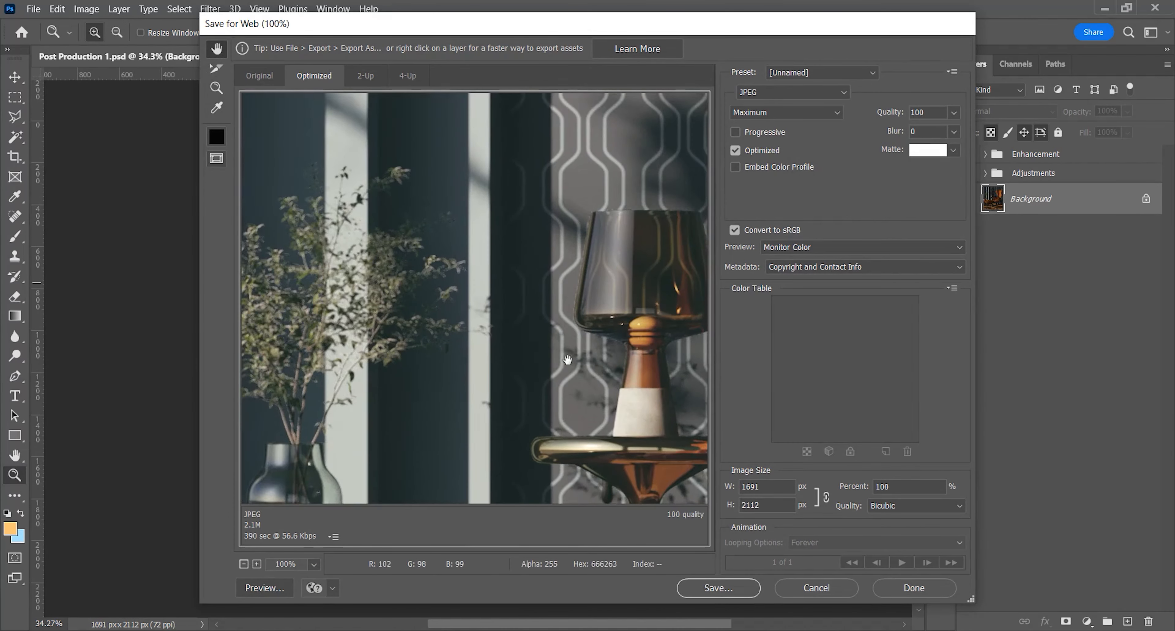
pyautogui.moveTo(561, 357); pyautogui.dragTo(365, 318)
pyautogui.moveTo(518, 388); pyautogui.dragTo(502, 298)
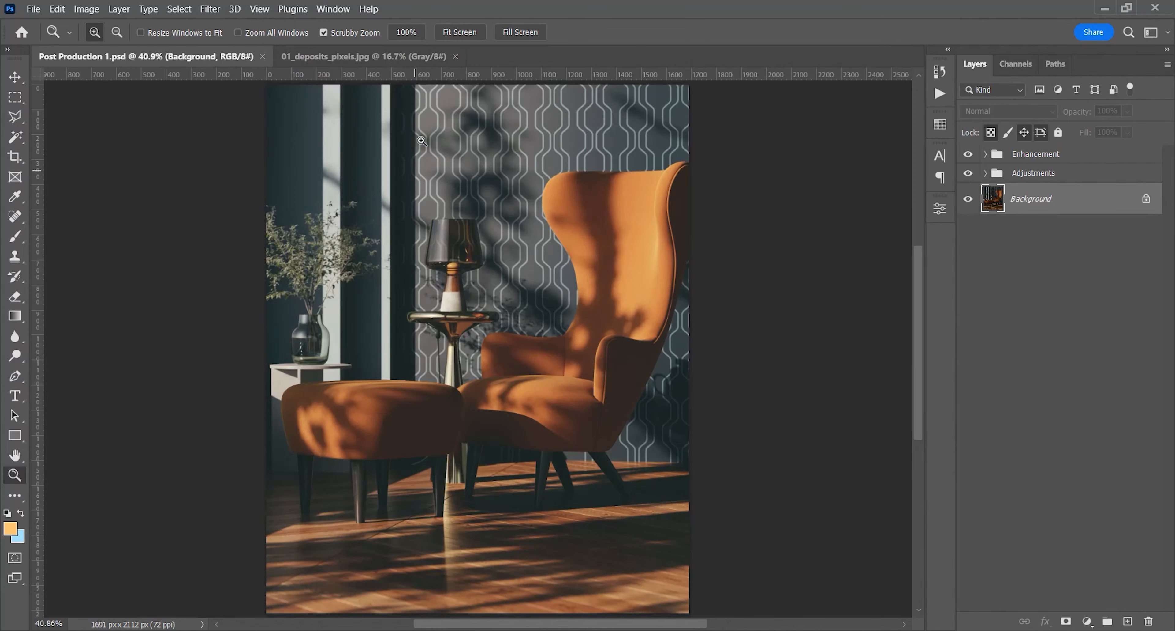
# Copy the 01_deposits_pixels.jpg texture into the Post Production 1 document as a new layer
pyautogui.click(428, 57)
pyautogui.moveTo(699, 221)
pyautogui.mouseDown()
pyautogui.moveTo(747, 226)
pyautogui.moveTo(690, 242)
pyautogui.mouseUp()
pyautogui.press('v')
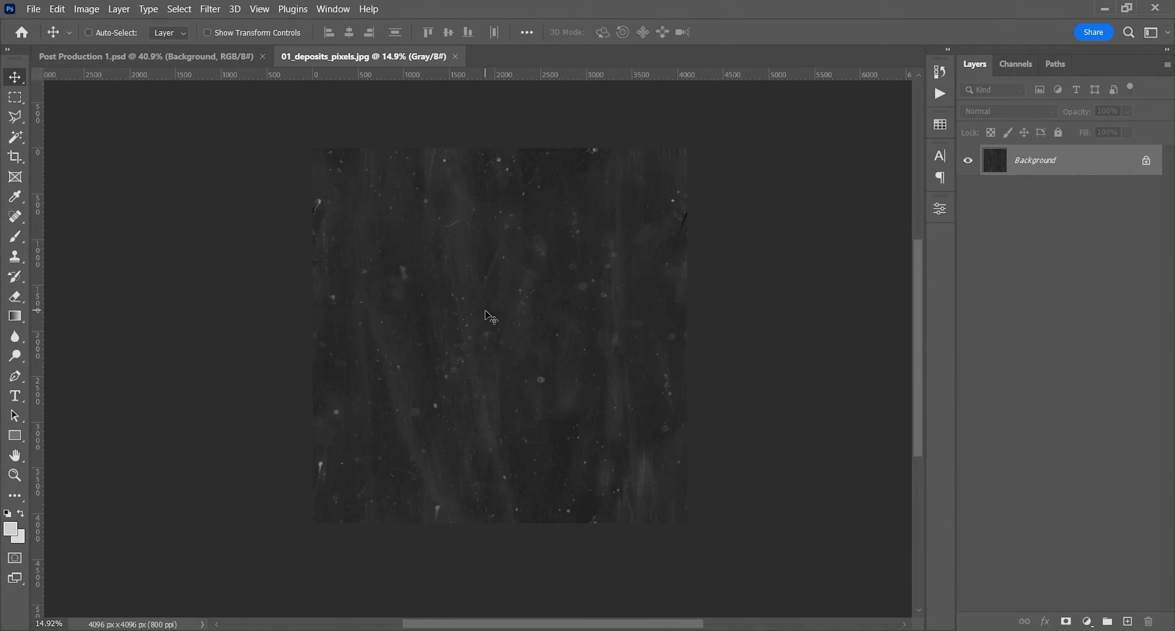
pyautogui.moveTo(519, 321); pyautogui.dragTo(441, 322)
# Scale down and position the deposits texture layer so it covers the canvas
pyautogui.scroll(-3, 440, 321)
pyautogui.hotkey('ctrl', 't')
pyautogui.scroll(-6, 462, 337)
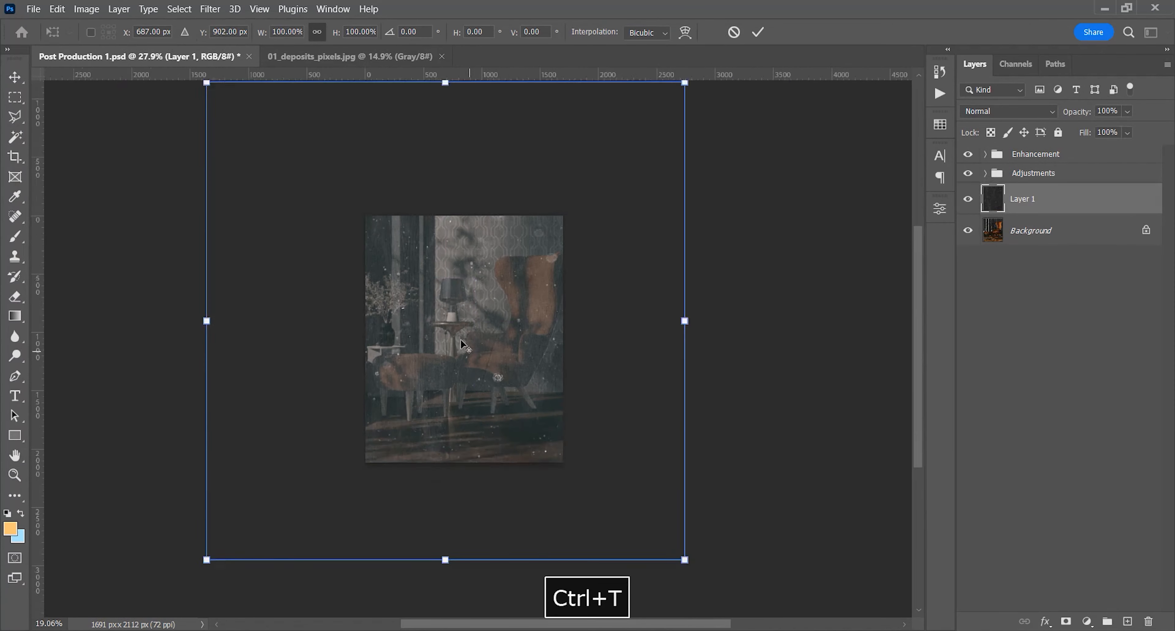
pyautogui.moveTo(645, 126); pyautogui.dragTo(552, 210)
pyautogui.moveTo(507, 267); pyautogui.dragTo(493, 269)
pyautogui.moveTo(323, 219); pyautogui.dragTo(348, 222)
pyautogui.press('Return')
# Move the texture layer above the Enhancement group and set its blend mode to Screen
pyautogui.moveTo(1020, 196); pyautogui.dragTo(1026, 152)
pyautogui.press('z')
pyautogui.click(473, 319)
pyautogui.press('v')
pyautogui.moveTo(474, 319); pyautogui.dragTo(532, 322)
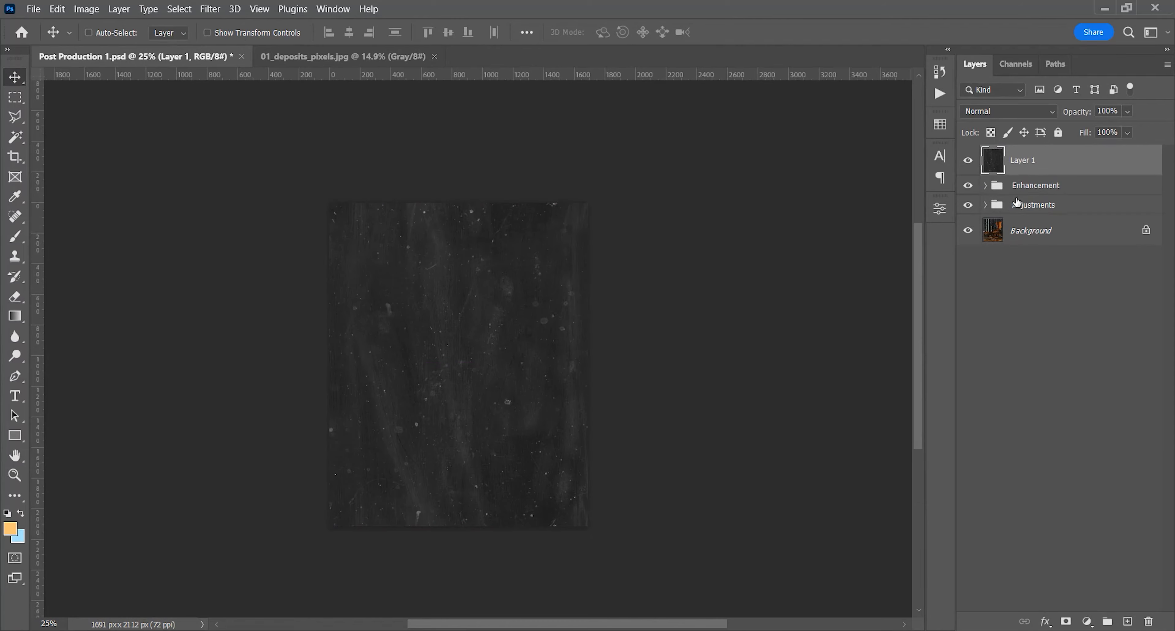
pyautogui.click(1032, 115)
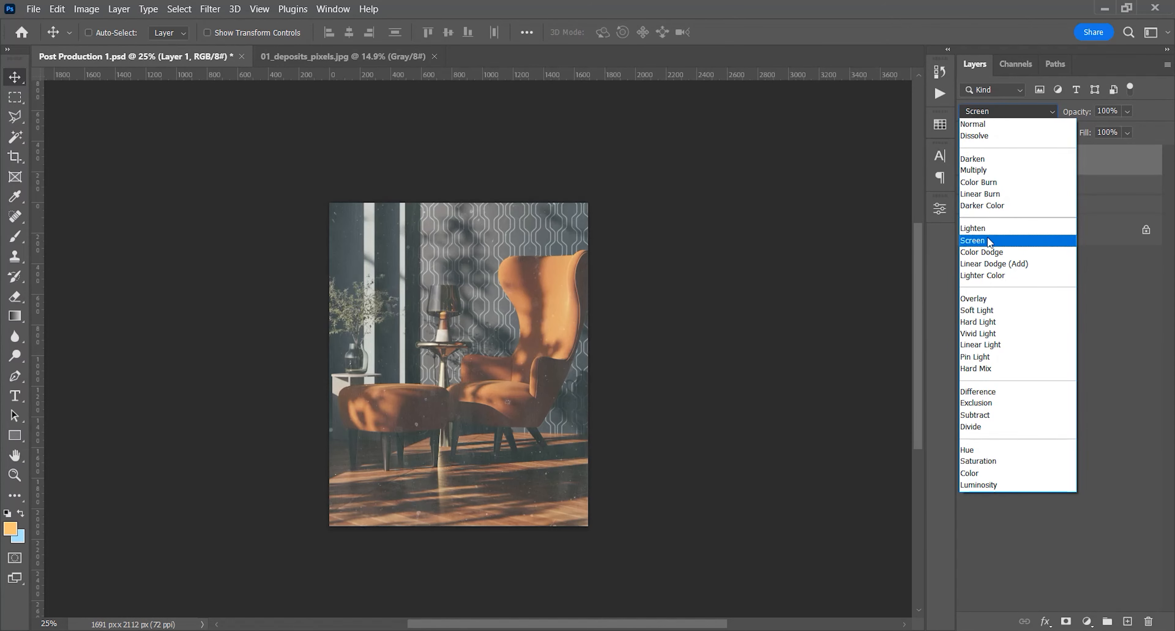
pyautogui.click(992, 235)
# Inspect the blended texture over the armchair image and delete the texture layer
pyautogui.press('z')
pyautogui.click(462, 396)
pyautogui.press('space')
pyautogui.moveTo(490, 396); pyautogui.dragTo(450, 392)
pyautogui.moveTo(299, 215)
pyautogui.mouseDown()
pyautogui.moveTo(372, 214)
pyautogui.moveTo(317, 214)
pyautogui.mouseUp()
pyautogui.press('space')
pyautogui.moveTo(474, 315); pyautogui.dragTo(471, 290)
pyautogui.keyDown('alt'); pyautogui.click(469, 293); pyautogui.keyUp('alt')
pyautogui.moveTo(1044, 163); pyautogui.dragTo(1148, 621)
# Add an Exposure adjustment layer to the 01_deposits_pixels.jpg texture and set its offset to -0.02
pyautogui.click(418, 57)
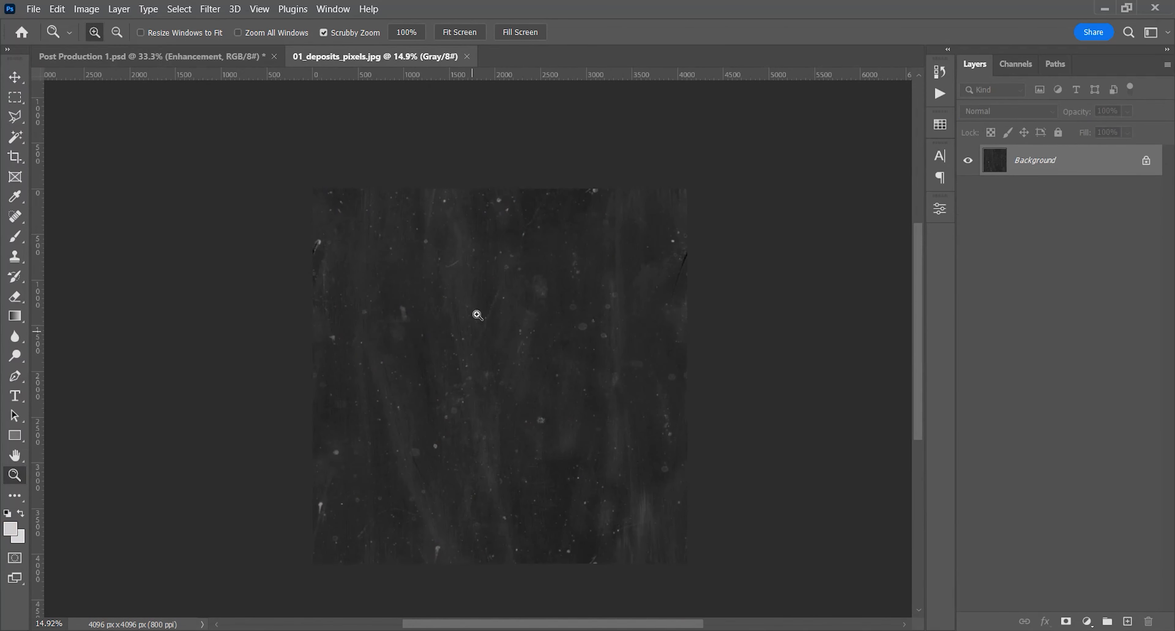
pyautogui.click(1087, 621)
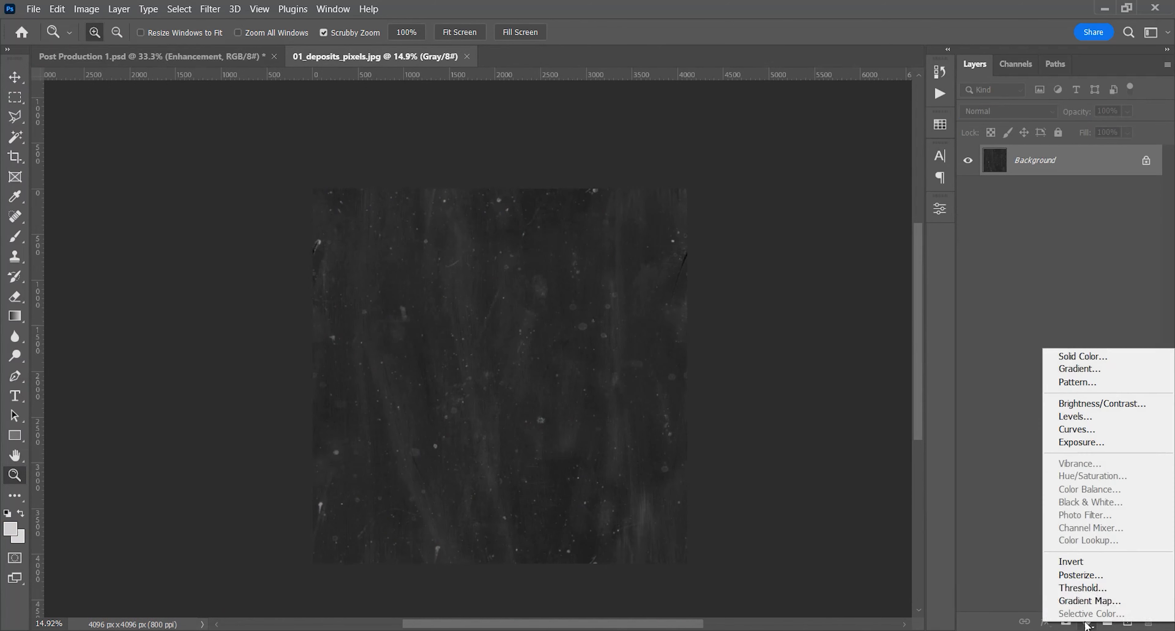
pyautogui.click(1093, 443)
pyautogui.moveTo(812, 325); pyautogui.dragTo(808, 325)
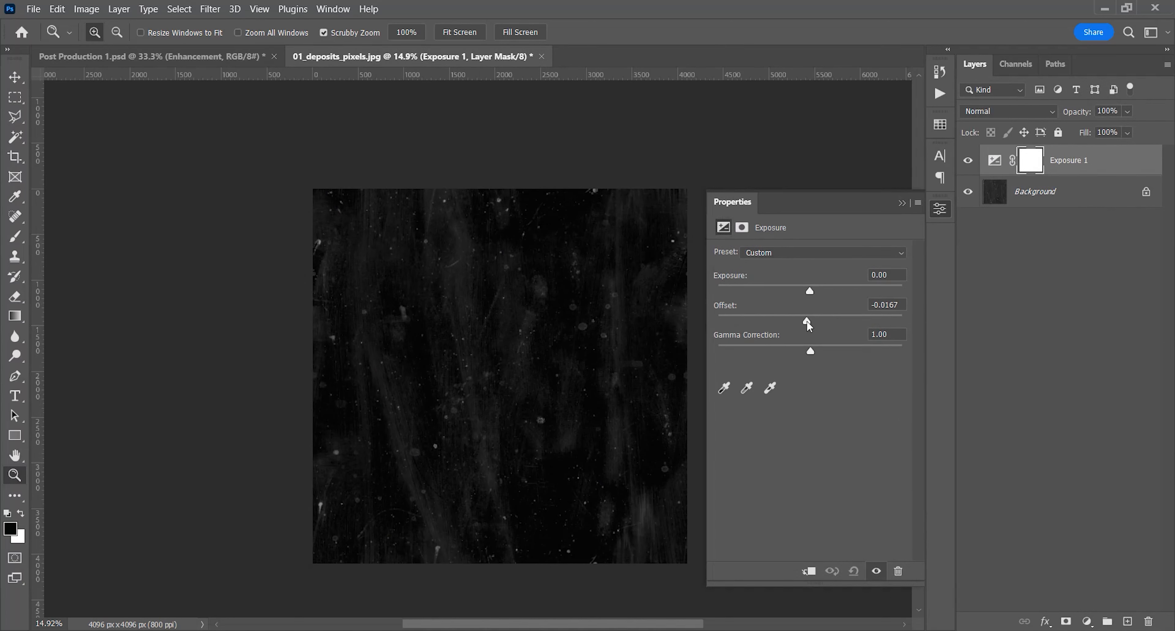
pyautogui.moveTo(808, 323); pyautogui.dragTo(806, 323)
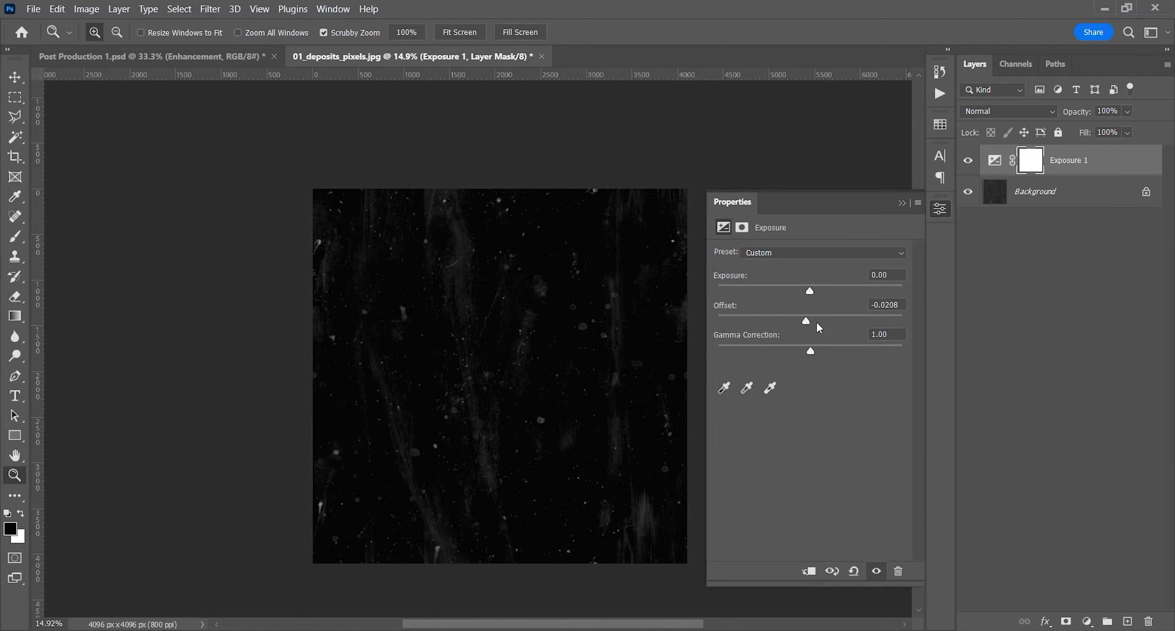
pyautogui.write('0')
pyautogui.press('Return')
# Inspect the darkened texture up close and fine-tune its Exposure adjustment
pyautogui.click(469, 326)
pyautogui.moveTo(469, 327); pyautogui.dragTo(502, 326)
pyautogui.moveTo(407, 299); pyautogui.dragTo(371, 308)
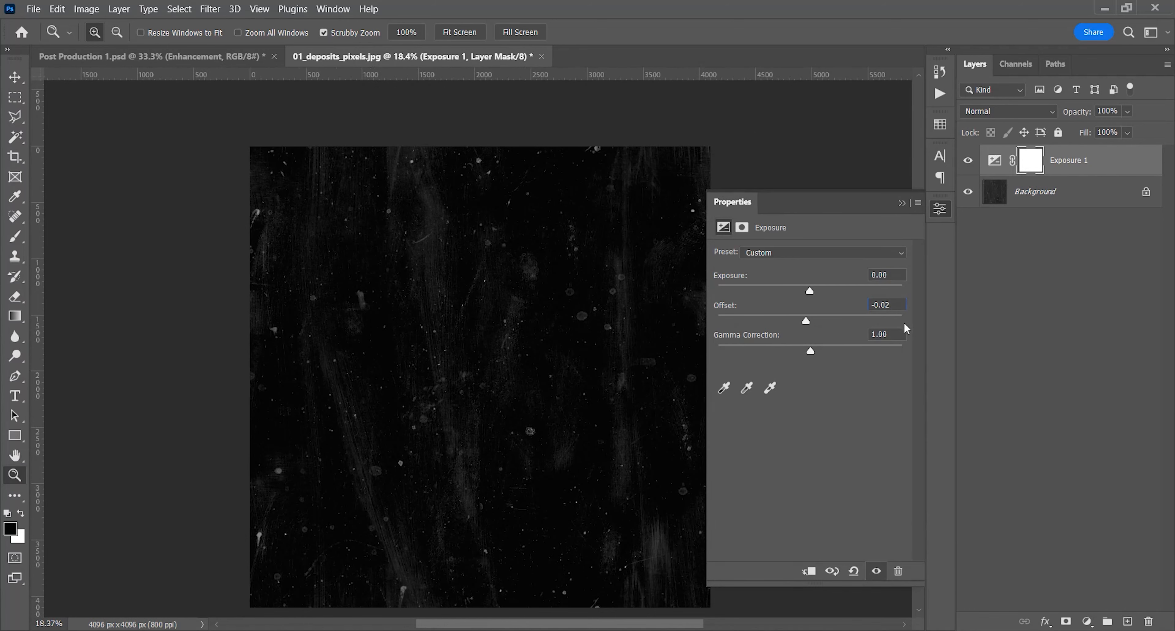
pyautogui.write('5')
pyautogui.press('Return')
pyautogui.moveTo(481, 339)
pyautogui.mouseDown()
pyautogui.moveTo(512, 342)
pyautogui.moveTo(480, 344)
pyautogui.moveTo(489, 348)
pyautogui.mouseUp()
pyautogui.write('2')
pyautogui.click(902, 202)
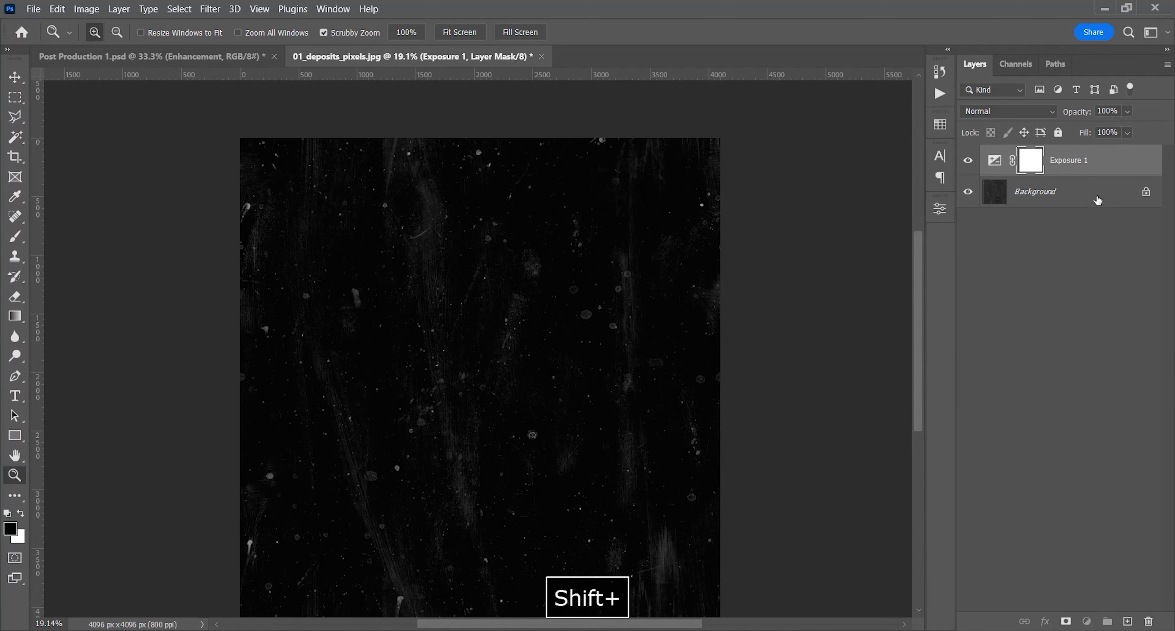
# Merge the Exposure layer into the texture and copy the result into Post Production 1 above the Enhancement group
pyautogui.hotkey('ctrl', 'e')
pyautogui.press('v')
pyautogui.scroll(-3, 552, 294)
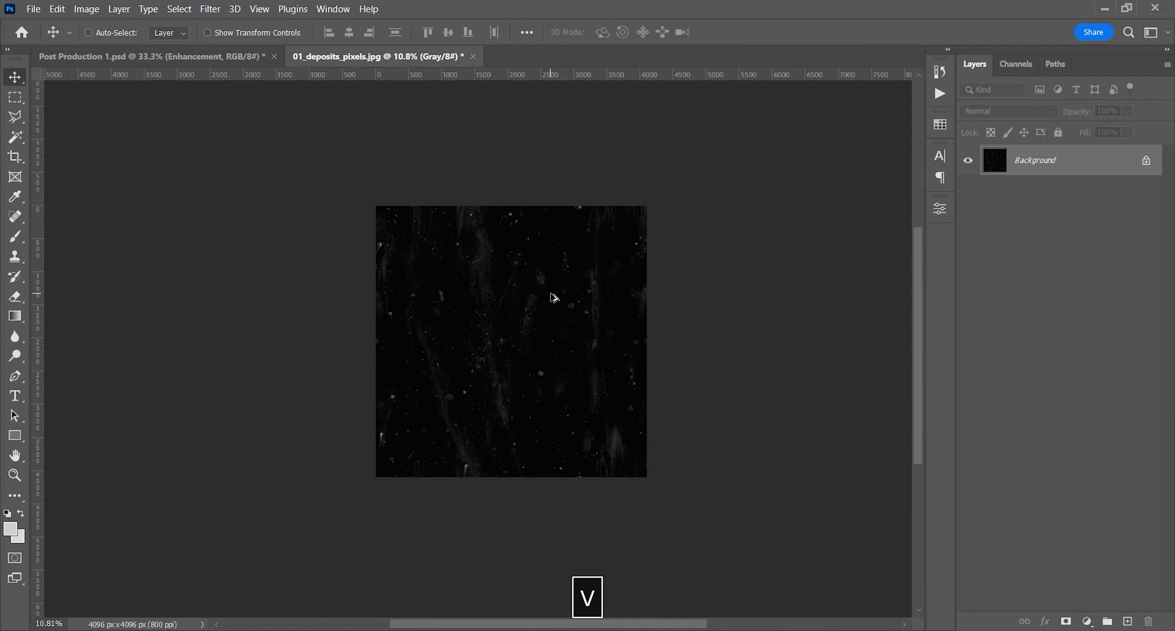
pyautogui.moveTo(553, 318); pyautogui.dragTo(476, 308)
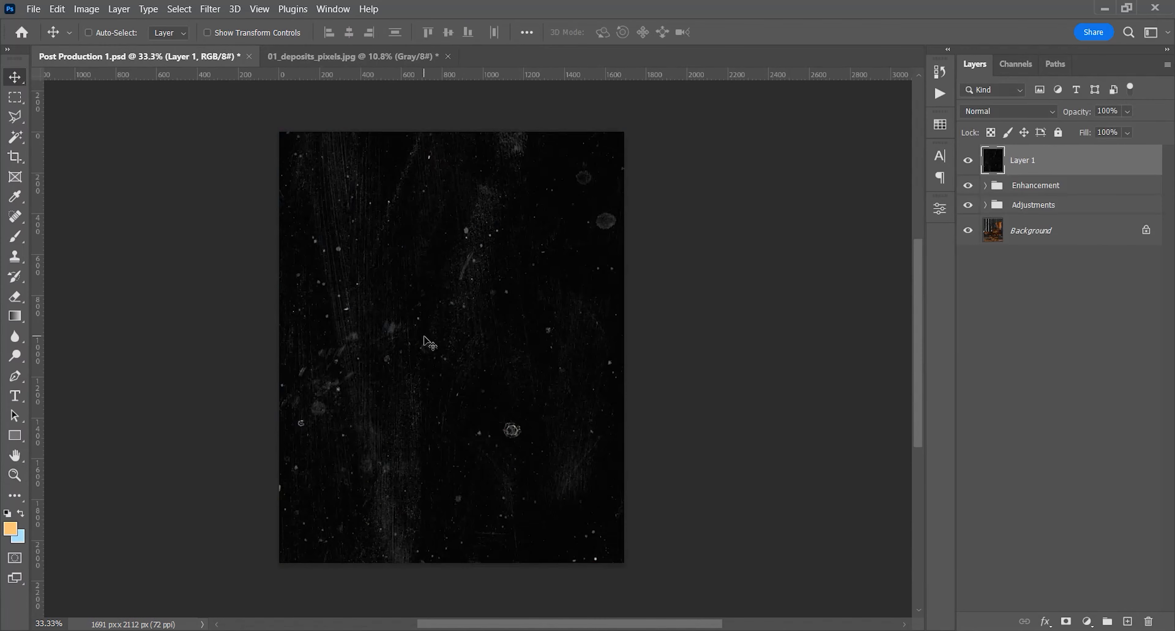
# Scale down and position the darkened texture layer so it covers the canvas
pyautogui.hotkey('ctrl', 't')
pyautogui.moveTo(661, 104); pyautogui.dragTo(565, 196)
pyautogui.moveTo(520, 228); pyautogui.dragTo(504, 232)
pyautogui.moveTo(309, 194); pyautogui.dragTo(330, 210)
pyautogui.doubleClick(447, 315)
# Set the blend mode of the dust texture layer to Screen and check the result on the image
pyautogui.press('z')
pyautogui.click(447, 318)
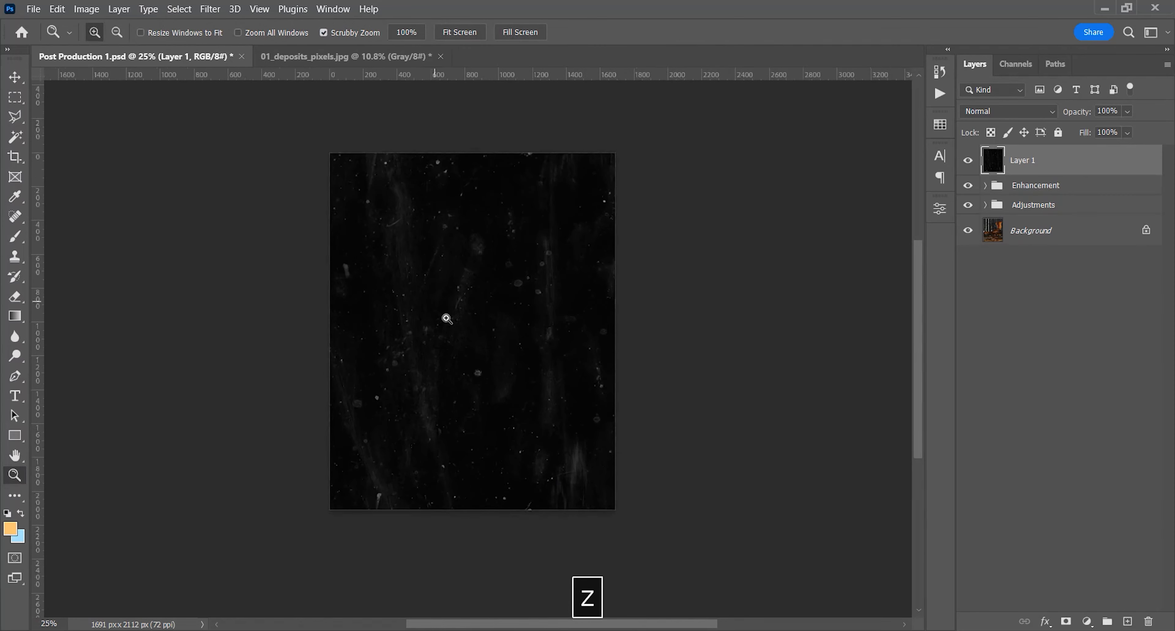
pyautogui.click(447, 318)
pyautogui.press('v')
pyautogui.click(1011, 111)
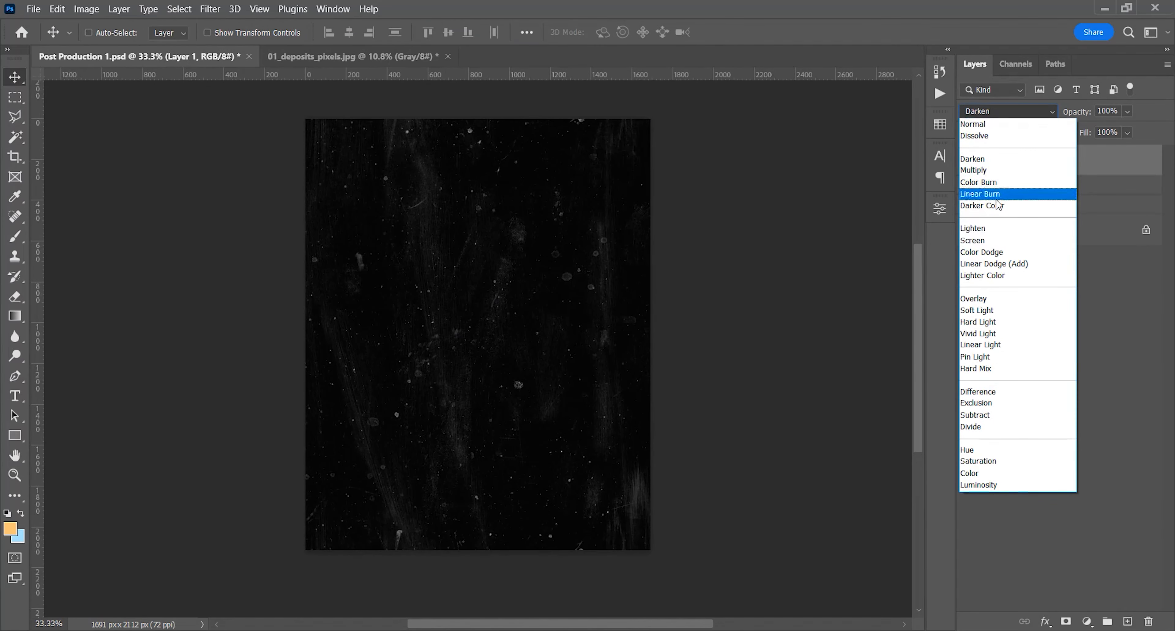
pyautogui.click(973, 240)
pyautogui.press('z')
pyautogui.click(421, 198)
pyautogui.moveTo(421, 198); pyautogui.dragTo(378, 200)
pyautogui.press('space')
pyautogui.moveTo(496, 318); pyautogui.dragTo(464, 321)
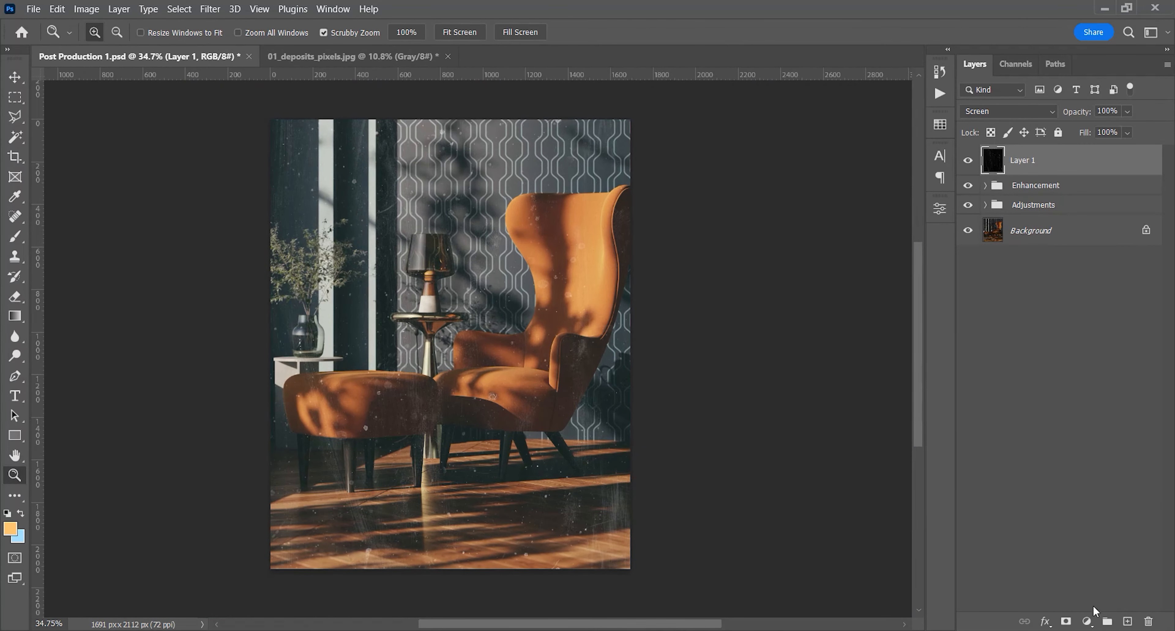
# Add a Curves adjustment clipped to the texture layer and lower its midtones to input 78, output 58
pyautogui.click(1087, 620)
pyautogui.click(1097, 439)
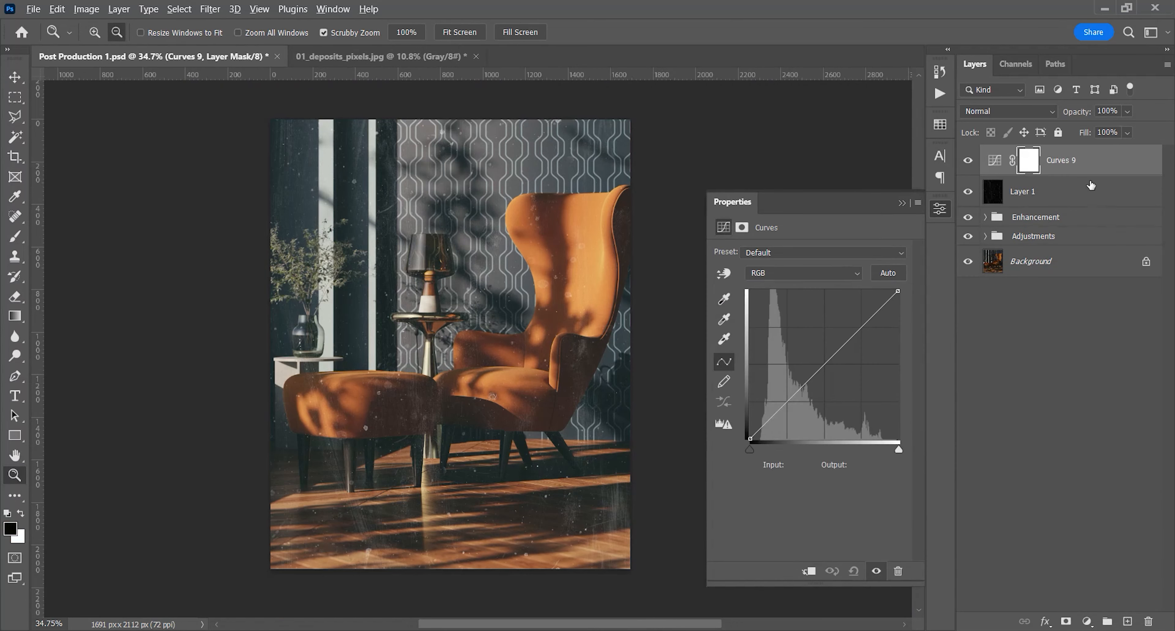
pyautogui.keyDown('alt'); pyautogui.click(1093, 176); pyautogui.keyUp('alt')
pyautogui.press('space')
pyautogui.moveTo(540, 397); pyautogui.dragTo(528, 400)
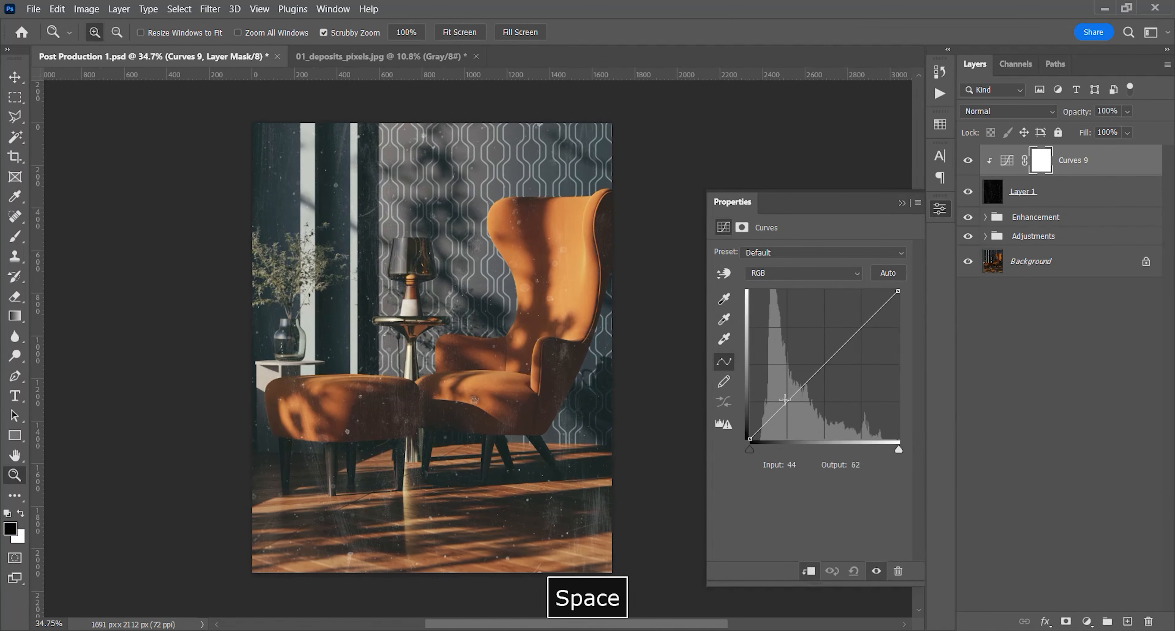
pyautogui.moveTo(791, 396); pyautogui.dragTo(796, 405)
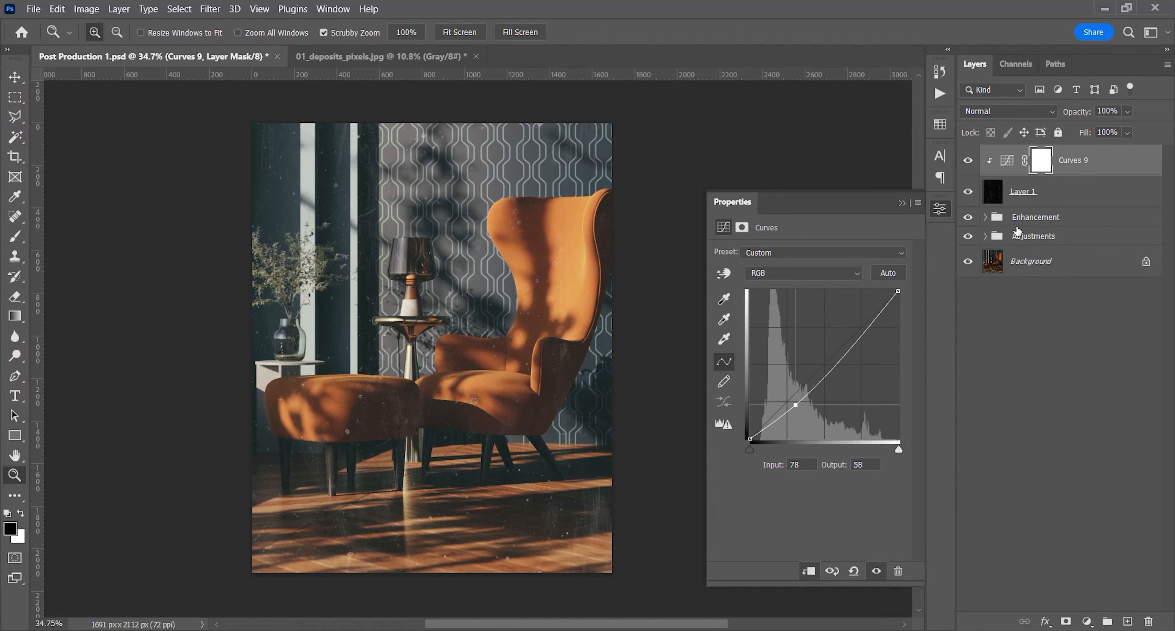
# Remove the larger dust spots from the texture layer with the Spot Healing Brush across the wall, armchair, ottoman and floor
pyautogui.click(1022, 199)
pyautogui.click(15, 215)
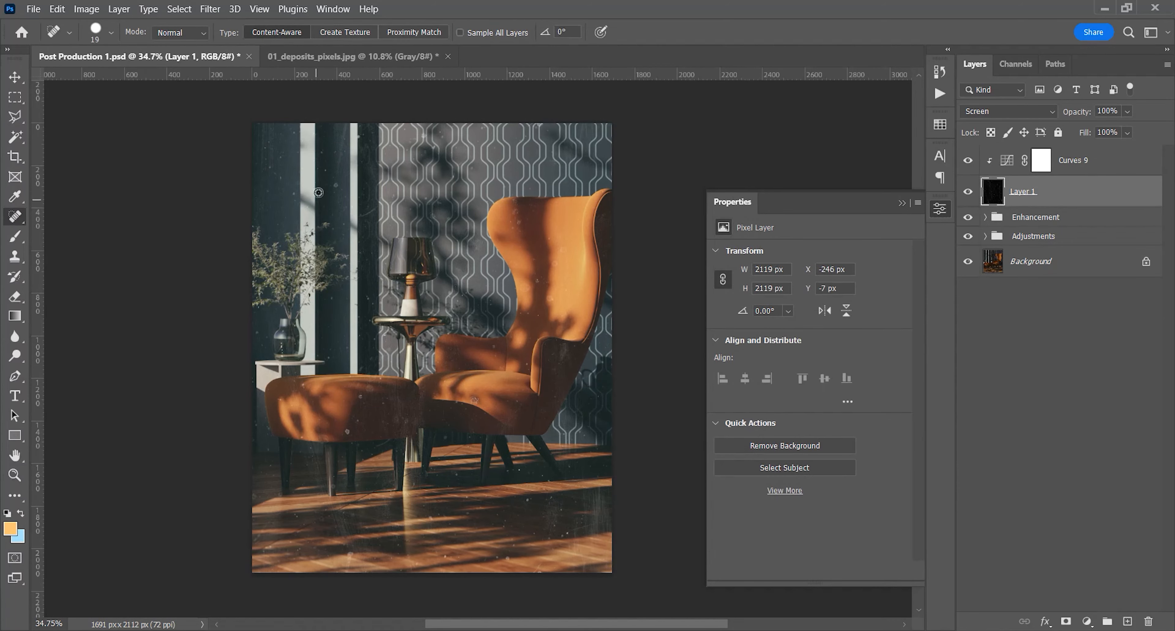
pyautogui.scroll(5, 337, 185)
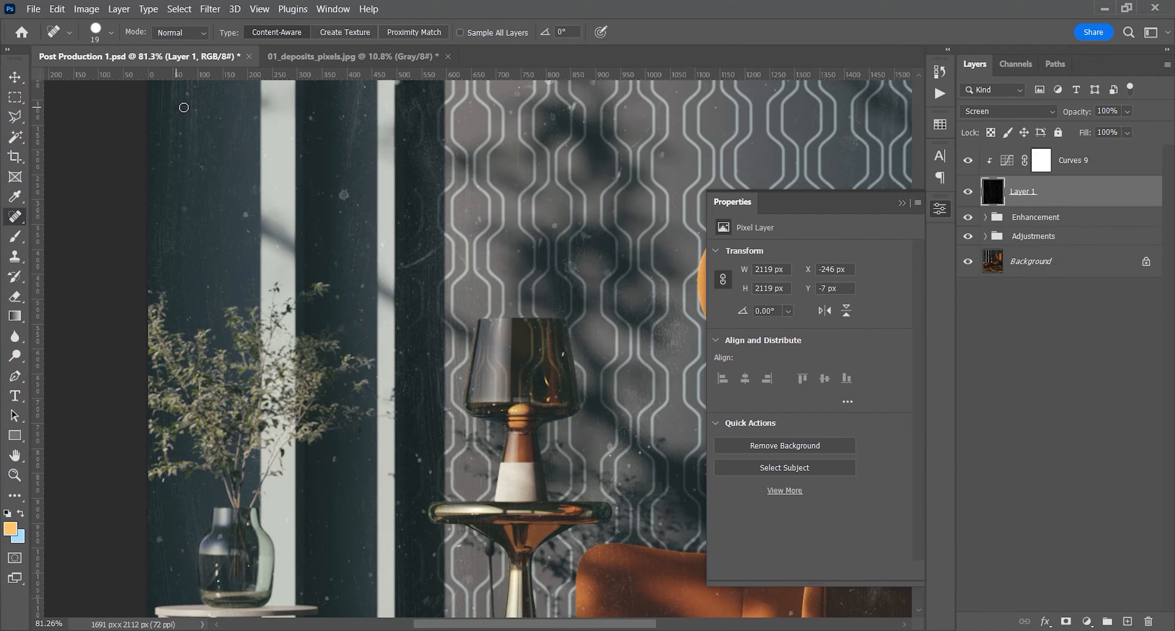
pyautogui.scroll(-6, 280, 109)
pyautogui.scroll(5, 573, 300)
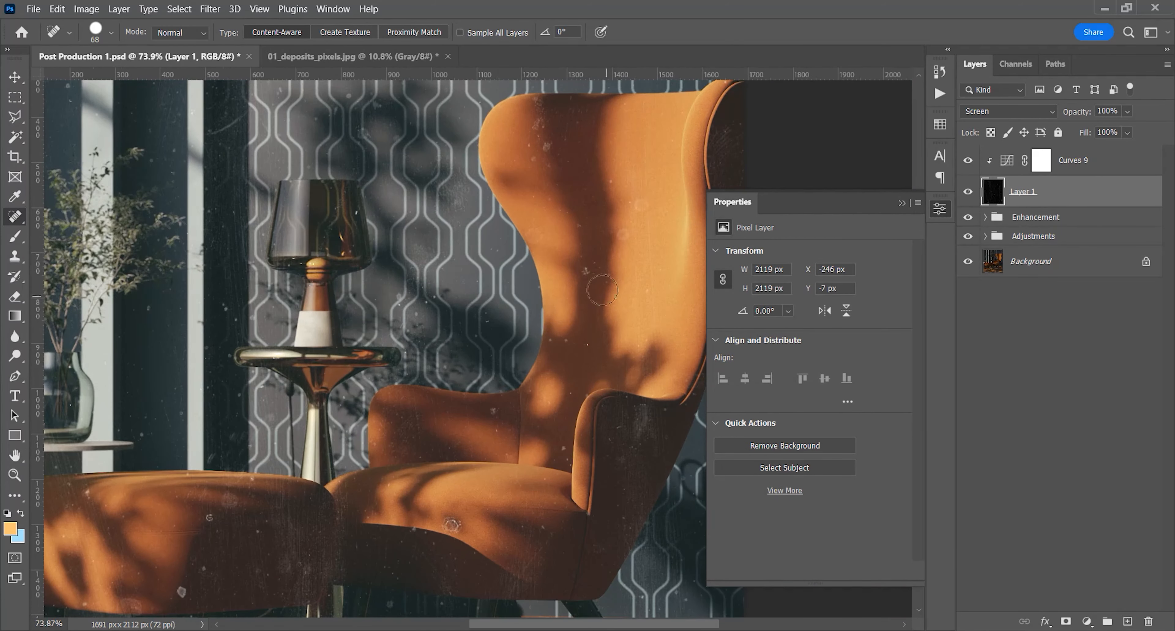
pyautogui.scroll(-5, 449, 196)
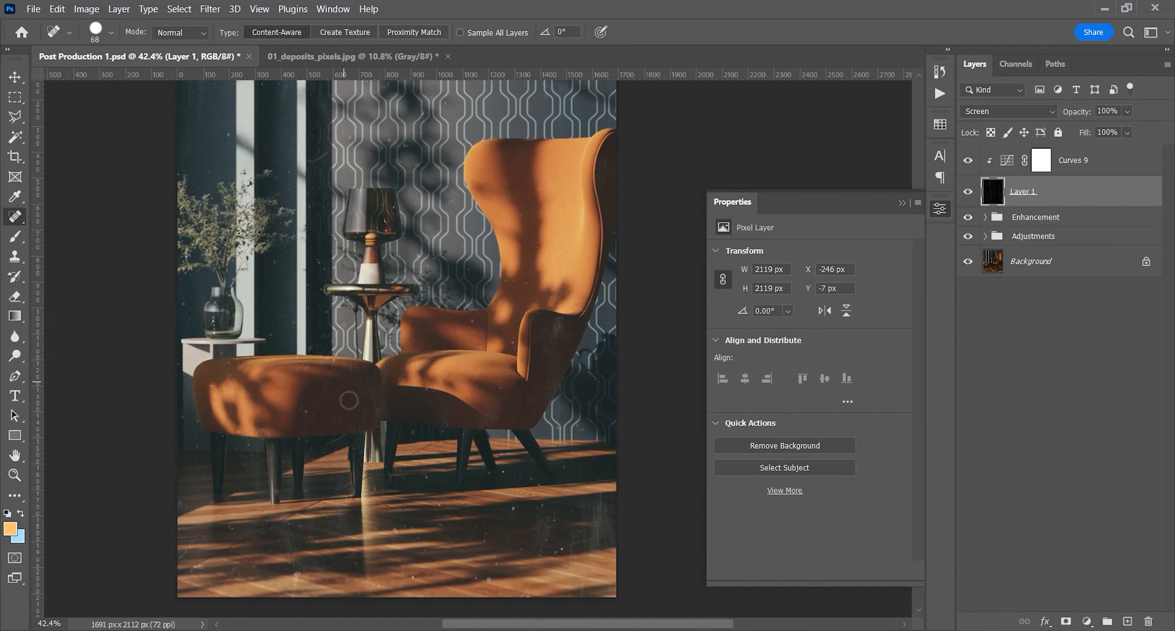
pyautogui.scroll(4, 306, 426)
pyautogui.scroll(-4, 315, 365)
pyautogui.moveTo(435, 455); pyautogui.dragTo(441, 447)
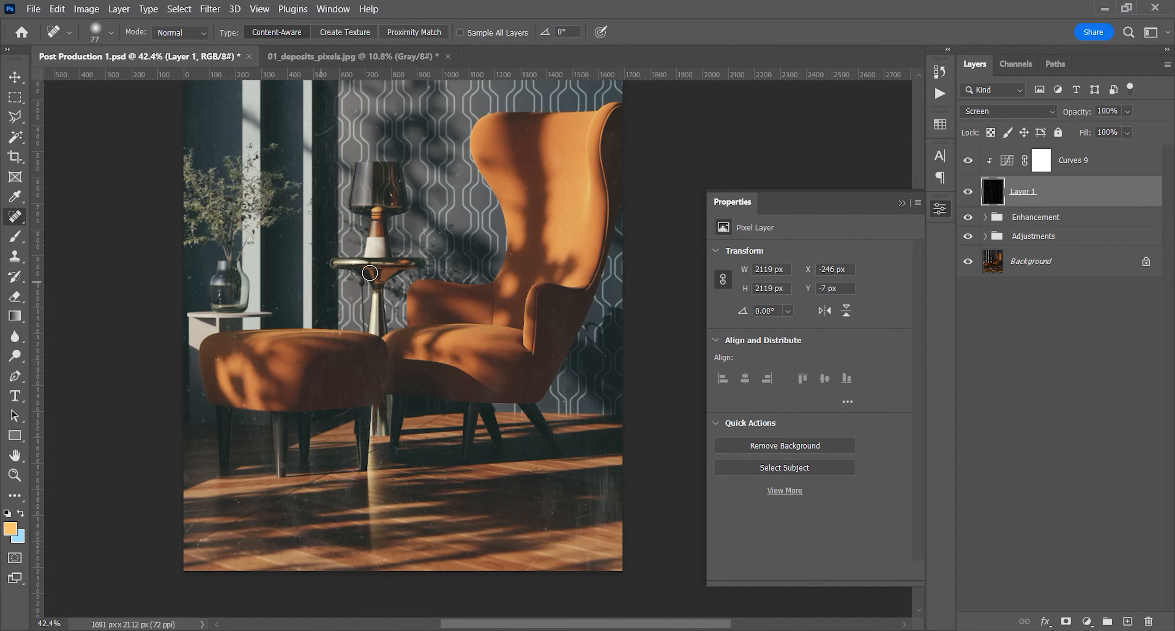
# Export the image for web as a quality 100 JPEG, replacing Post-Production-1.jpg in the Shot 1 folder
pyautogui.hotkey('ctrl', 'alt', 'shift', 's')
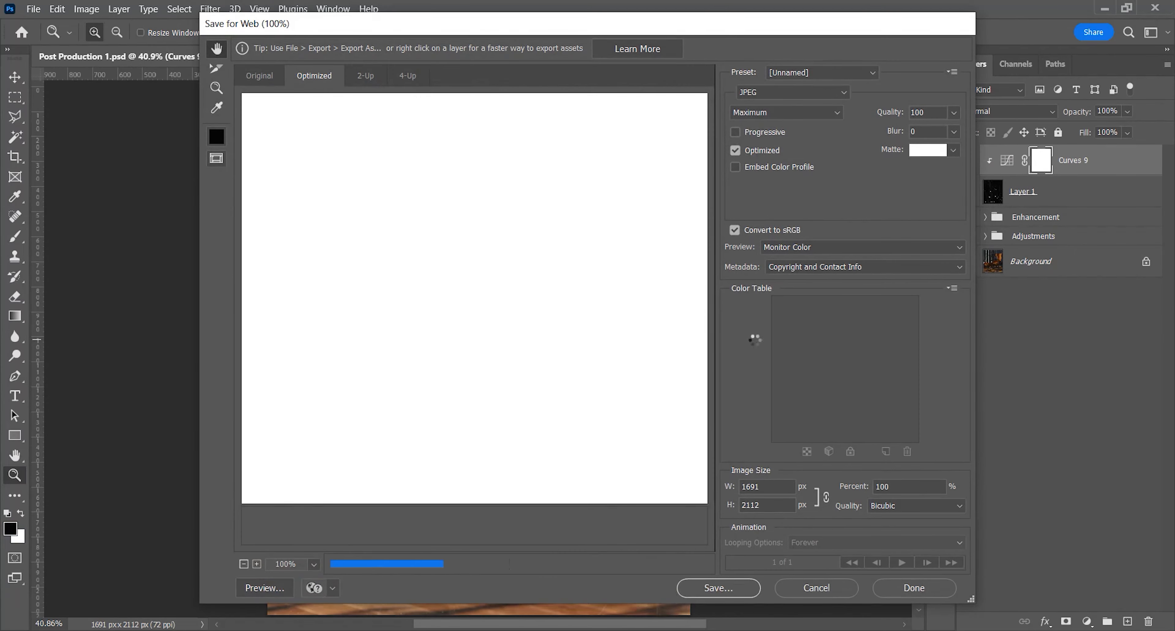
pyautogui.moveTo(506, 284); pyautogui.dragTo(376, 189)
pyautogui.moveTo(564, 350); pyautogui.dragTo(464, 249)
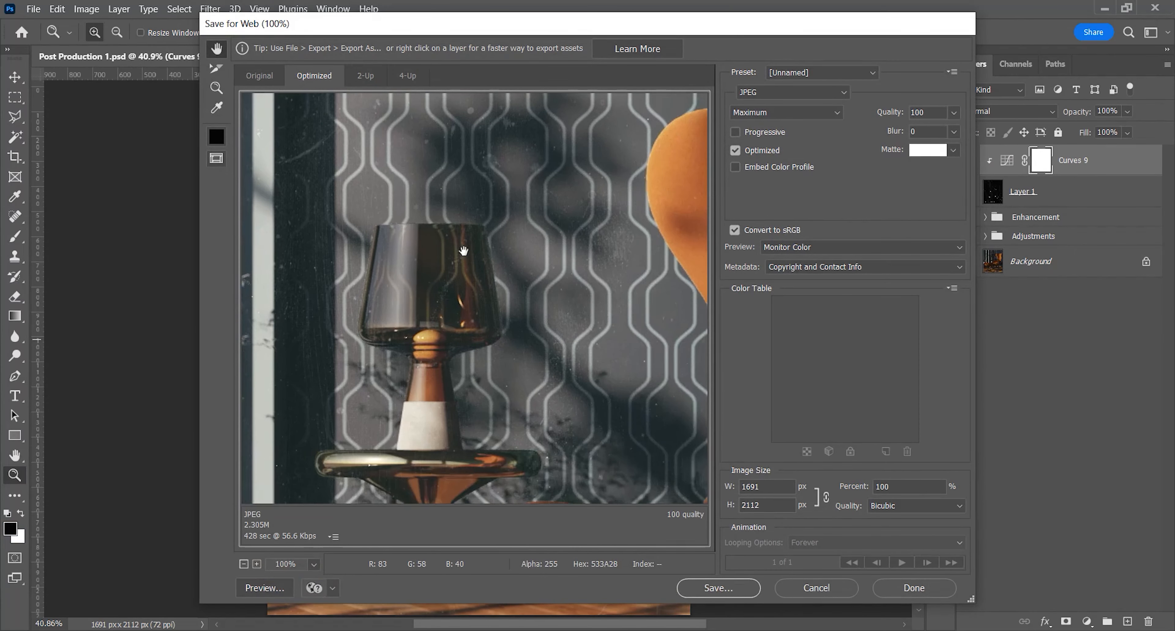
pyautogui.moveTo(590, 277); pyautogui.dragTo(492, 326)
pyautogui.moveTo(564, 297); pyautogui.dragTo(552, 335)
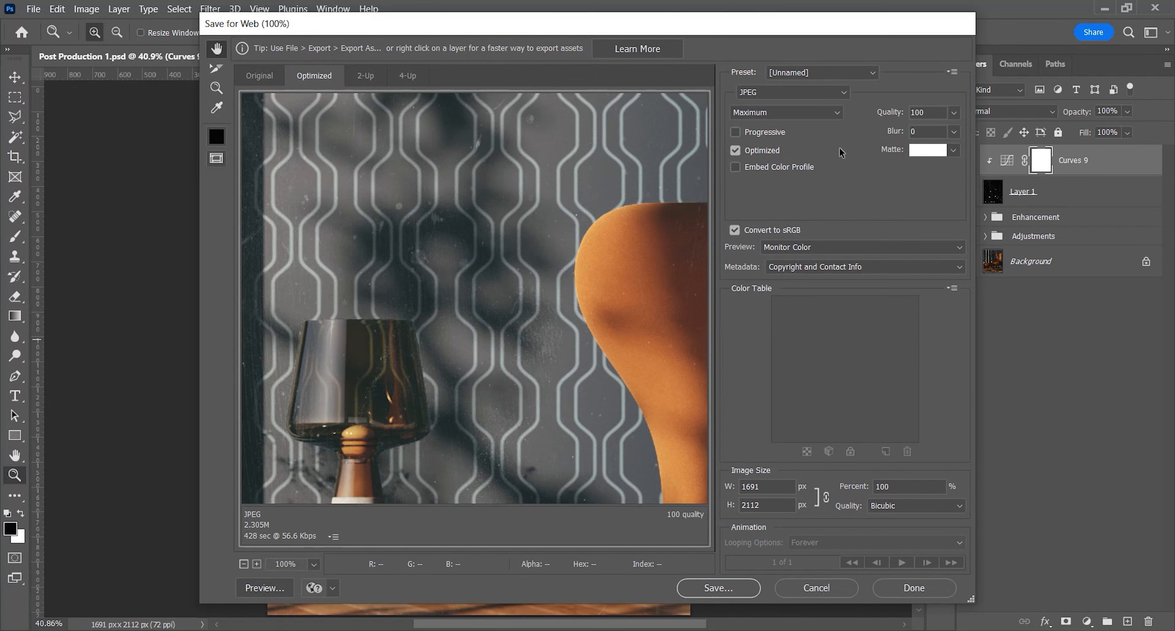
pyautogui.click(731, 587)
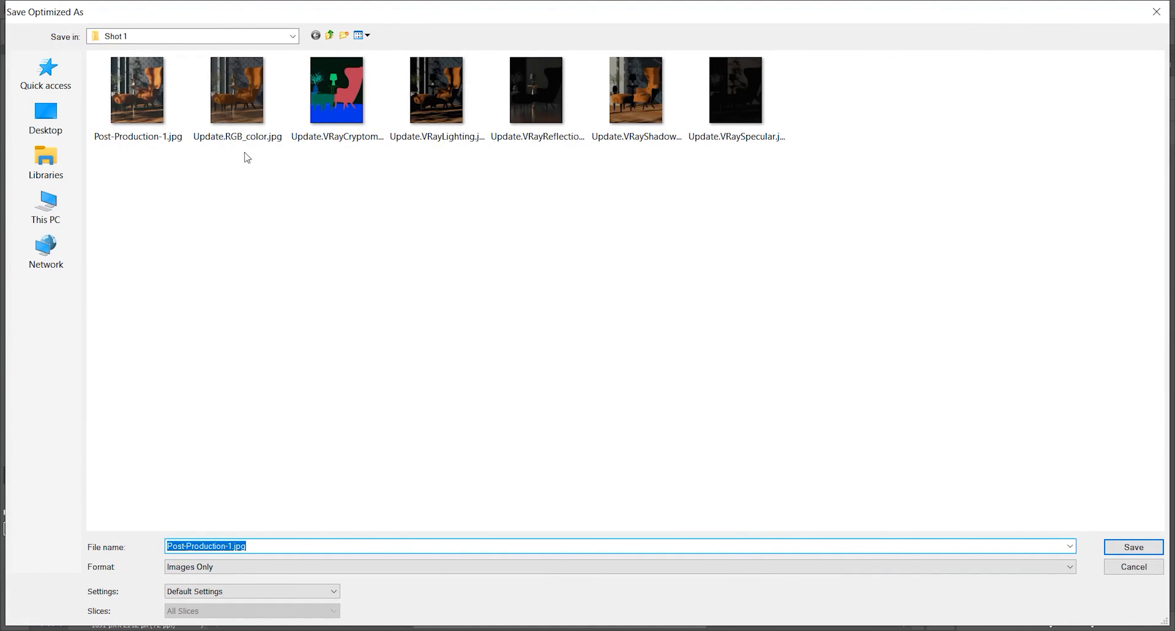
pyautogui.click(146, 95)
pyautogui.click(1138, 551)
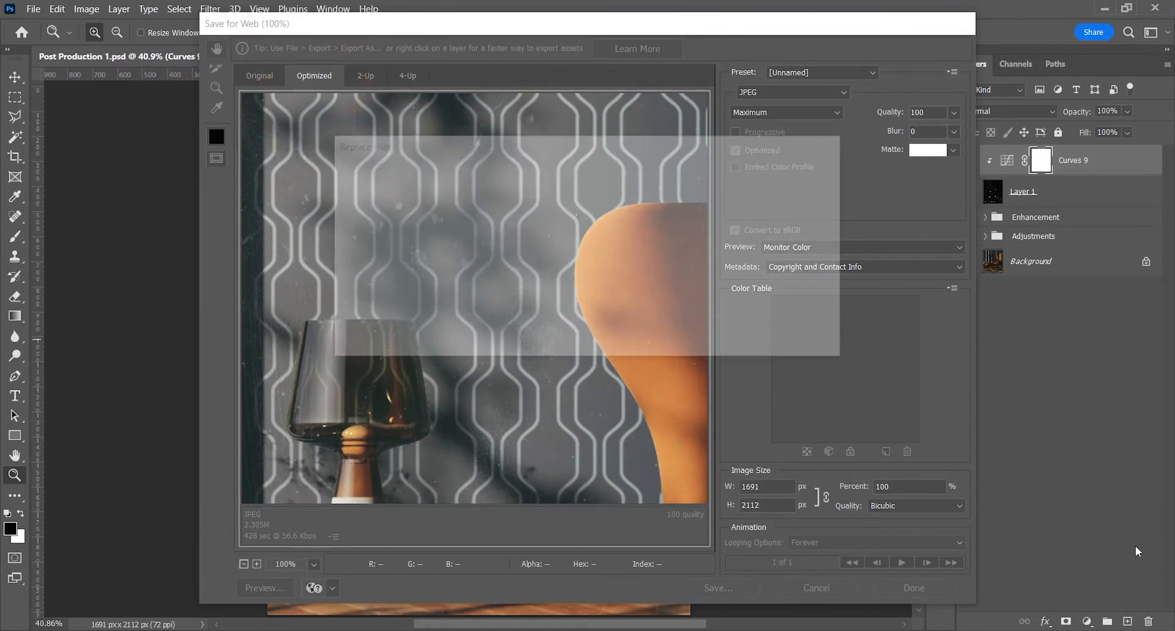
pyautogui.click(702, 343)
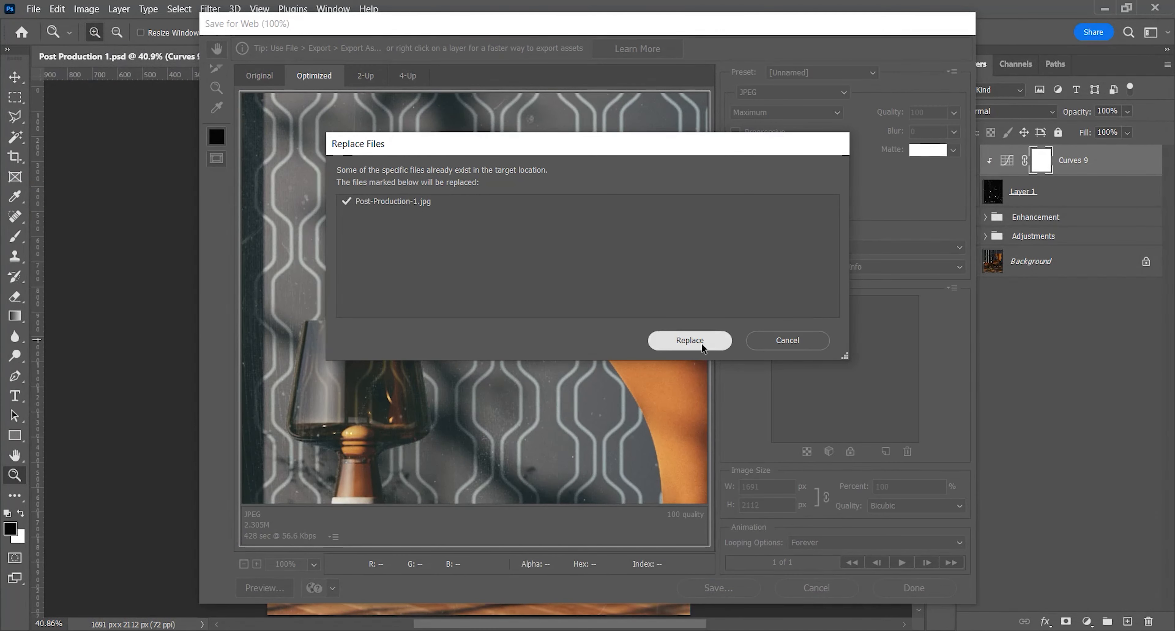
pyautogui.click(702, 343)
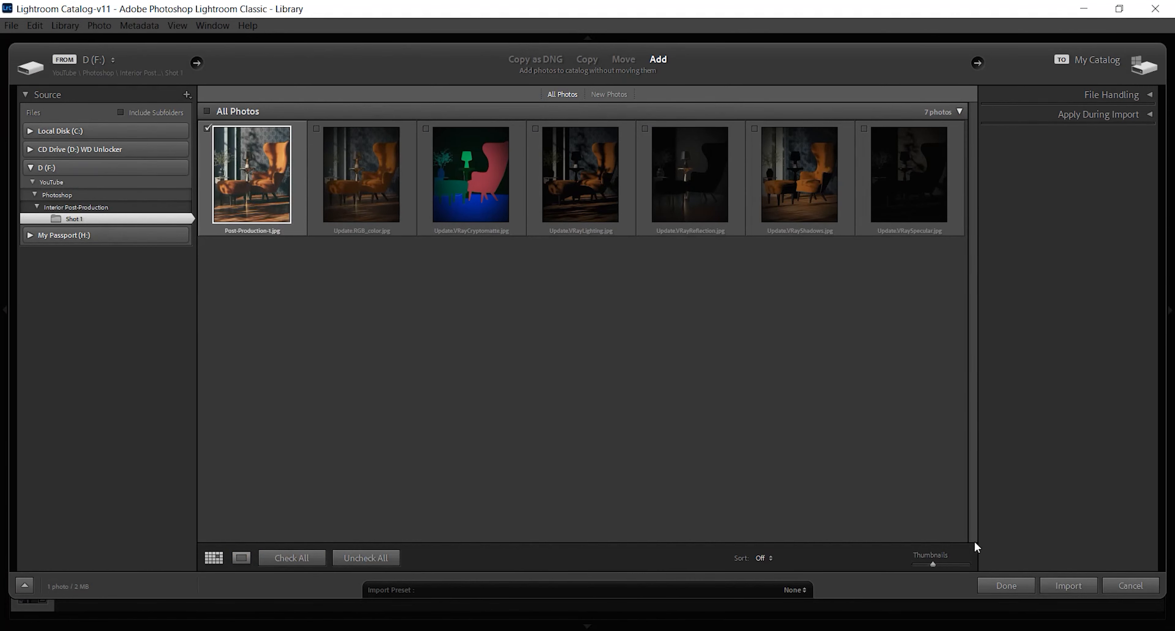
# Import Post-Production-1.jpg into the Lightroom Classic catalog, enlarge it without the filmstrip and open it for developing
pyautogui.click(1069, 585)
pyautogui.doubleClick(233, 145)
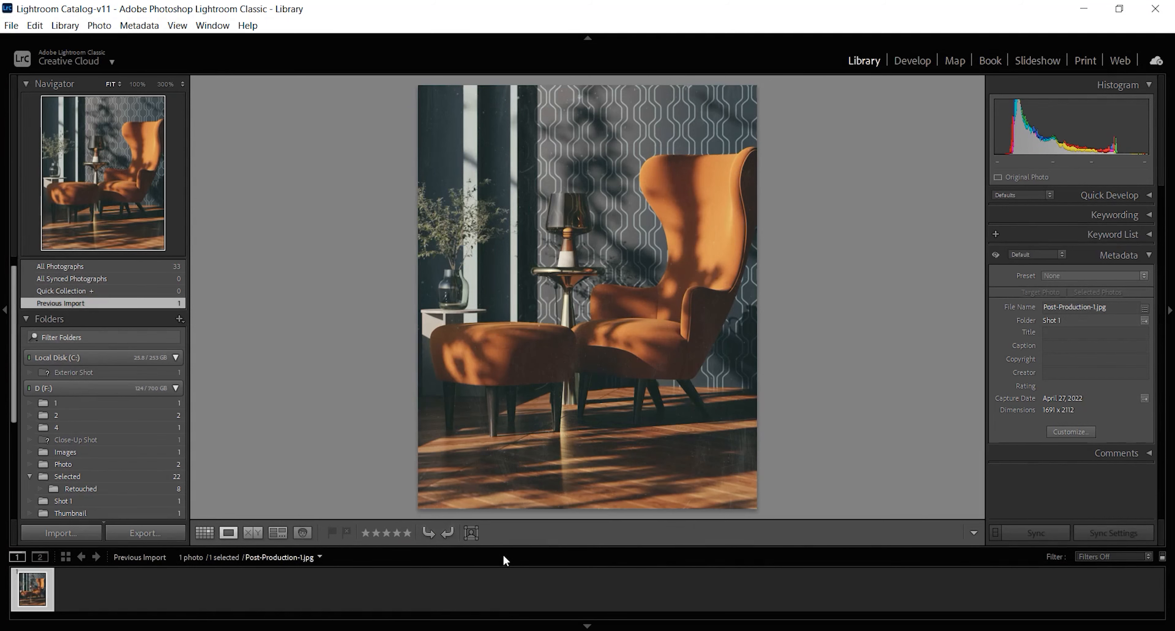
pyautogui.click(588, 626)
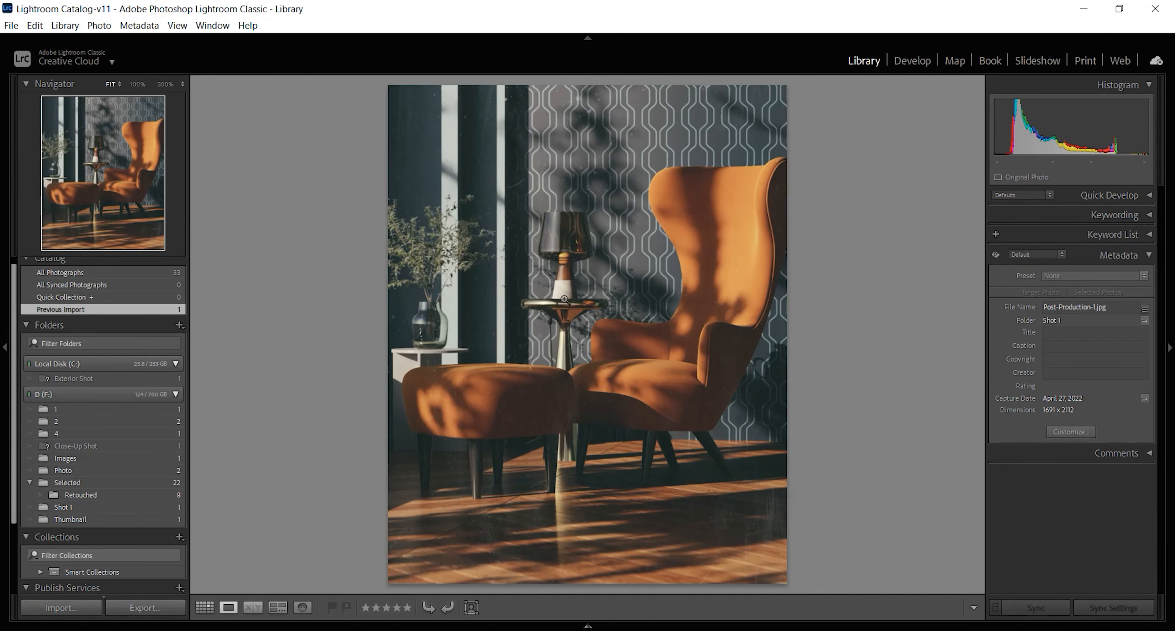
pyautogui.click(913, 59)
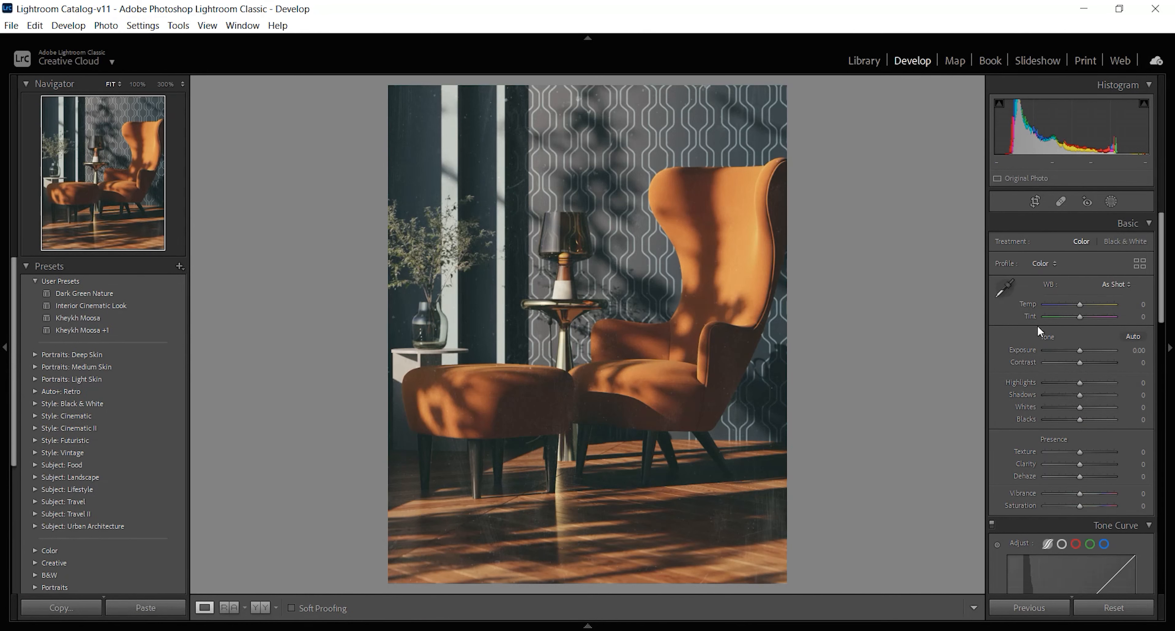
# Set the photo's temperature to 5, exposure to 0.05 and contrast to 10
pyautogui.moveTo(1079, 305); pyautogui.dragTo(1083, 306)
pyautogui.click(1128, 304)
pyautogui.write('5')
pyautogui.press('Return')
pyautogui.moveTo(1080, 350); pyautogui.dragTo(1088, 417)
pyautogui.click(1135, 351)
pyautogui.write('0.05')
pyautogui.press('Return')
pyautogui.click(1136, 362)
pyautogui.write('10')
pyautogui.press('Return')
# Set the basic tones to Highlights 20, Shadows 15, Whites 10 and Blacks 5
pyautogui.click(1141, 382)
pyautogui.write('20')
pyautogui.press('Return')
pyautogui.click(1137, 396)
pyautogui.write('15')
pyautogui.press('Return')
pyautogui.click(1137, 407)
pyautogui.write('10')
pyautogui.press('Return')
pyautogui.click(1136, 419)
pyautogui.write('5')
pyautogui.press('Return')
# Set the photo's Texture to 5, with Clarity and Dehaze at 0
pyautogui.moveTo(1160, 342); pyautogui.dragTo(1160, 358)
pyautogui.moveTo(1080, 274); pyautogui.dragTo(1086, 315)
pyautogui.click(1133, 274)
pyautogui.write('5')
pyautogui.press('Return')
pyautogui.click(1136, 285)
pyautogui.write('0')
pyautogui.press('Return')
pyautogui.click(1134, 298)
pyautogui.write('0')
pyautogui.press('Return')
# Set the tone curve regions to Highlights +5, Lights +2 and Darks +3
pyautogui.press('Return')
pyautogui.scroll(-5, 1079, 260)
pyautogui.click(1132, 258)
pyautogui.write('5')
pyautogui.press('Return')
pyautogui.moveTo(1080, 270); pyautogui.dragTo(1080, 283)
pyautogui.click(1134, 270)
pyautogui.write('2')
pyautogui.press('Return')
pyautogui.write('3')
pyautogui.press('Return')
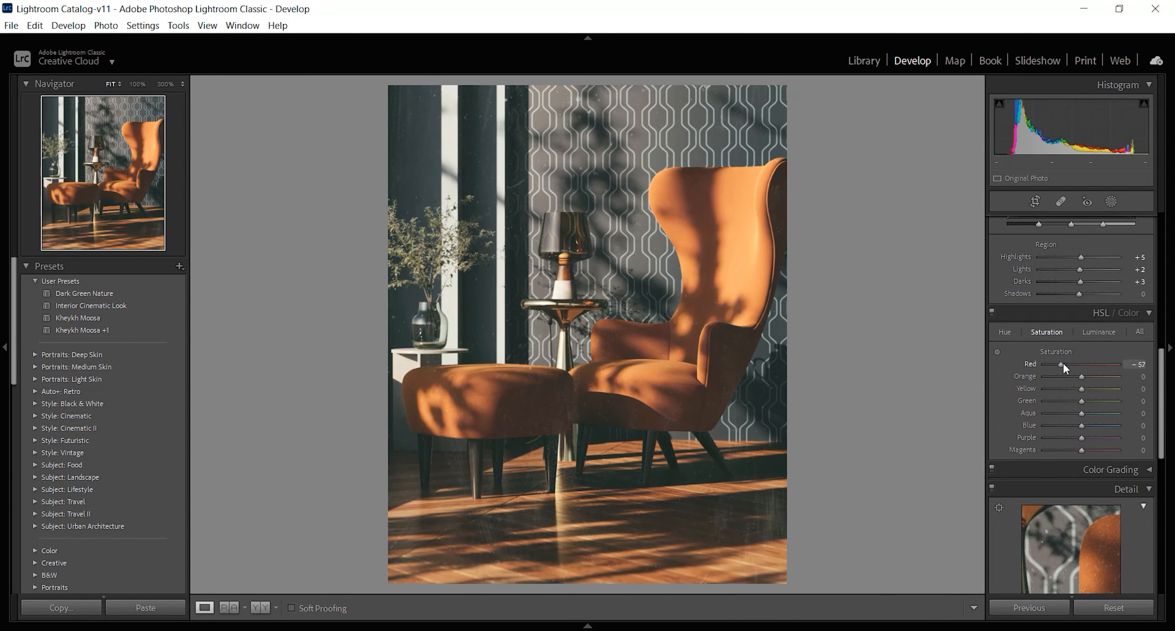
# Try out the color saturation sliders, then set both the orange and yellow saturation to -5
pyautogui.moveTo(1087, 362); pyautogui.dragTo(1099, 439)
pyautogui.click(1135, 377)
pyautogui.write('-5')
pyautogui.press('Return')
pyautogui.click(1135, 389)
pyautogui.write('-5')
pyautogui.press('Return')
pyautogui.press('F8')
# Set the green saturation to -35 and the aqua saturation to 50
pyautogui.click(1135, 401)
pyautogui.write('-35')
pyautogui.press('Return')
pyautogui.click(1137, 413)
pyautogui.write('50')
pyautogui.press('Return')
# Set the red luminance to 35 and the yellow luminance to 10
pyautogui.press('Return')
pyautogui.click(1099, 332)
pyautogui.moveTo(1082, 365); pyautogui.dragTo(1052, 414)
pyautogui.click(1136, 364)
pyautogui.write('35')
pyautogui.press('Return')
pyautogui.click(1135, 376)
pyautogui.click(1136, 389)
pyautogui.write('10')
# Set the green luminance to -35 and the aqua luminance to -70
pyautogui.press('Return')
pyautogui.click(1136, 402)
pyautogui.write('-35')
pyautogui.press('Return')
pyautogui.click(1135, 414)
pyautogui.write('-70')
pyautogui.press('Return')
# Calibrate the colors with shadows tint +10, red primary saturation -2 and green primary saturation 0
pyautogui.moveTo(1161, 416); pyautogui.dragTo(1160, 551)
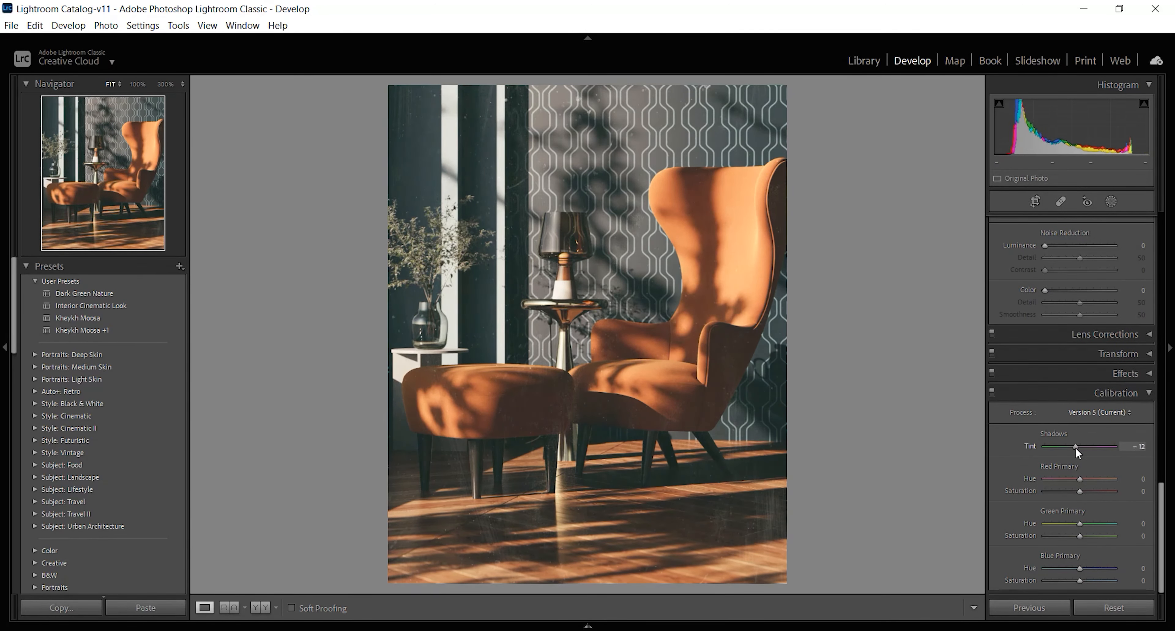
pyautogui.click(1140, 447)
pyautogui.write('10')
pyautogui.press('Return')
pyautogui.moveTo(1080, 491); pyautogui.dragTo(1097, 492)
pyautogui.click(1142, 492)
pyautogui.write('-2')
pyautogui.press('Return')
pyautogui.moveTo(1080, 536); pyautogui.dragTo(1062, 536)
pyautogui.click(1140, 537)
pyautogui.write('0')
pyautogui.press('Return')
# Compare the before and after versions side by side, including a close look at the armchair's backrest
pyautogui.click(270, 609)
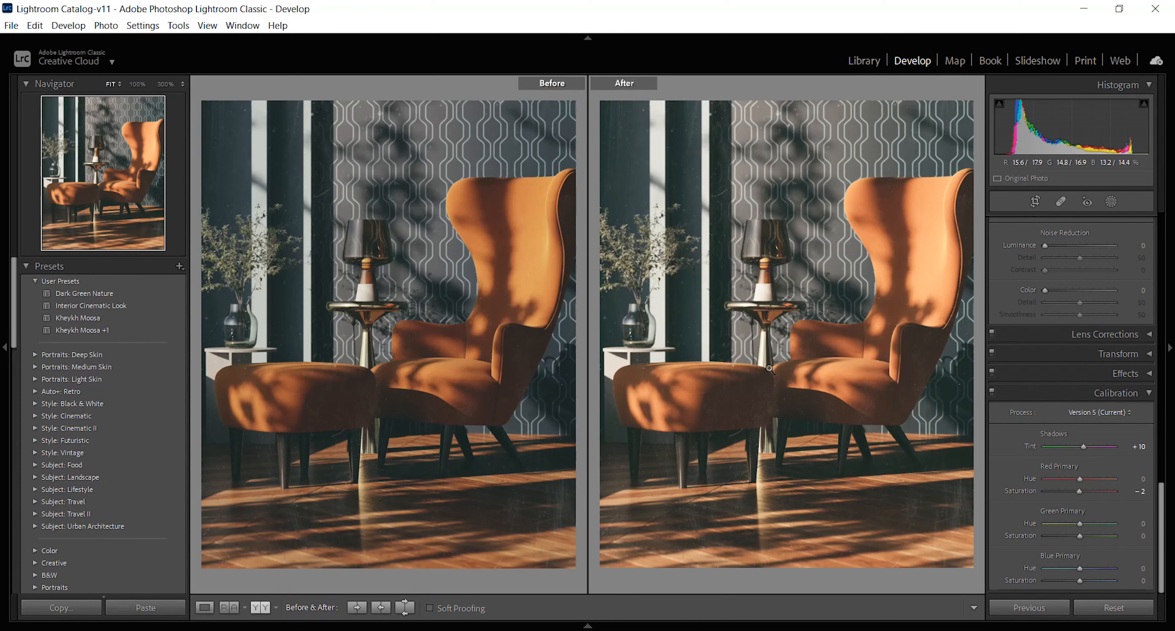
pyautogui.moveTo(921, 236); pyautogui.dragTo(690, 377)
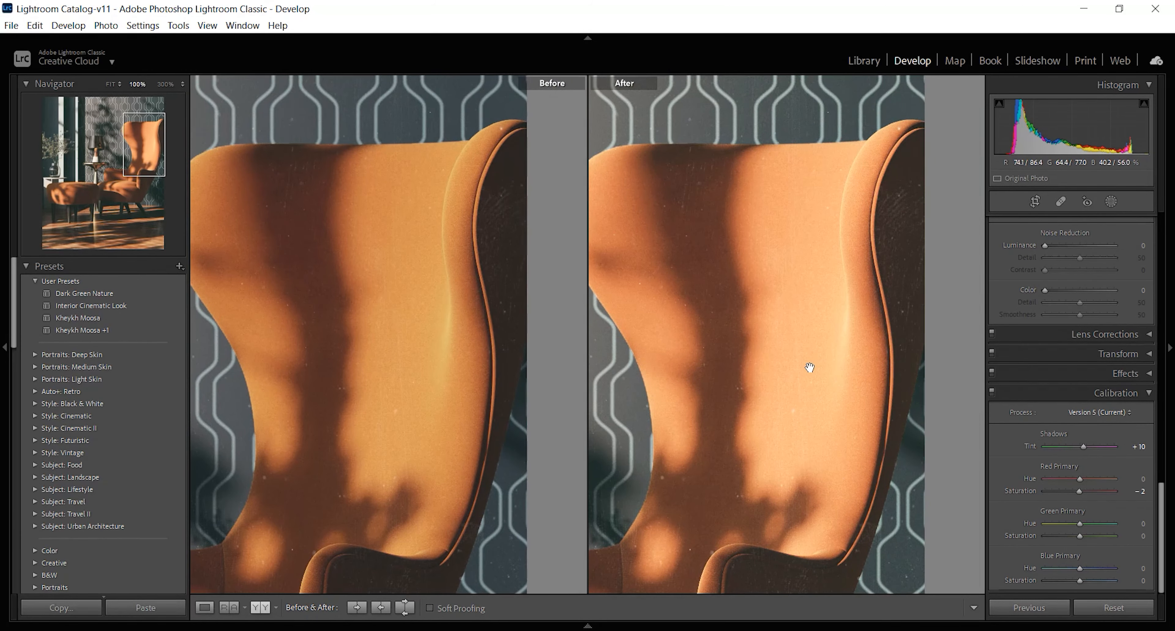
pyautogui.moveTo(810, 368); pyautogui.dragTo(798, 368)
pyautogui.click(809, 339)
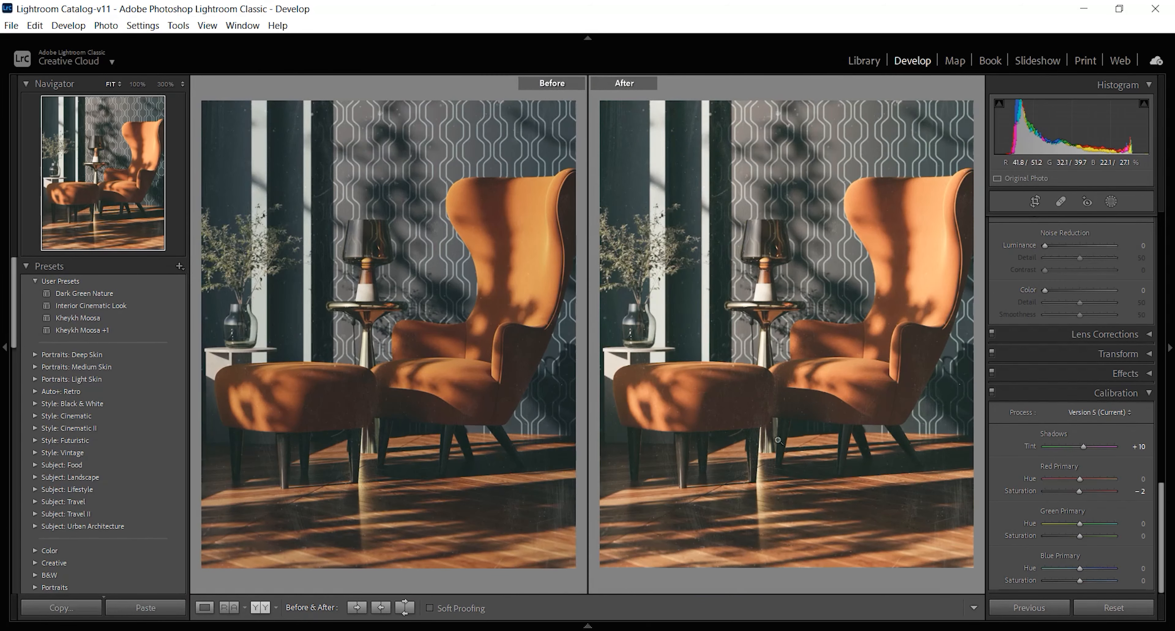
pyautogui.click(205, 606)
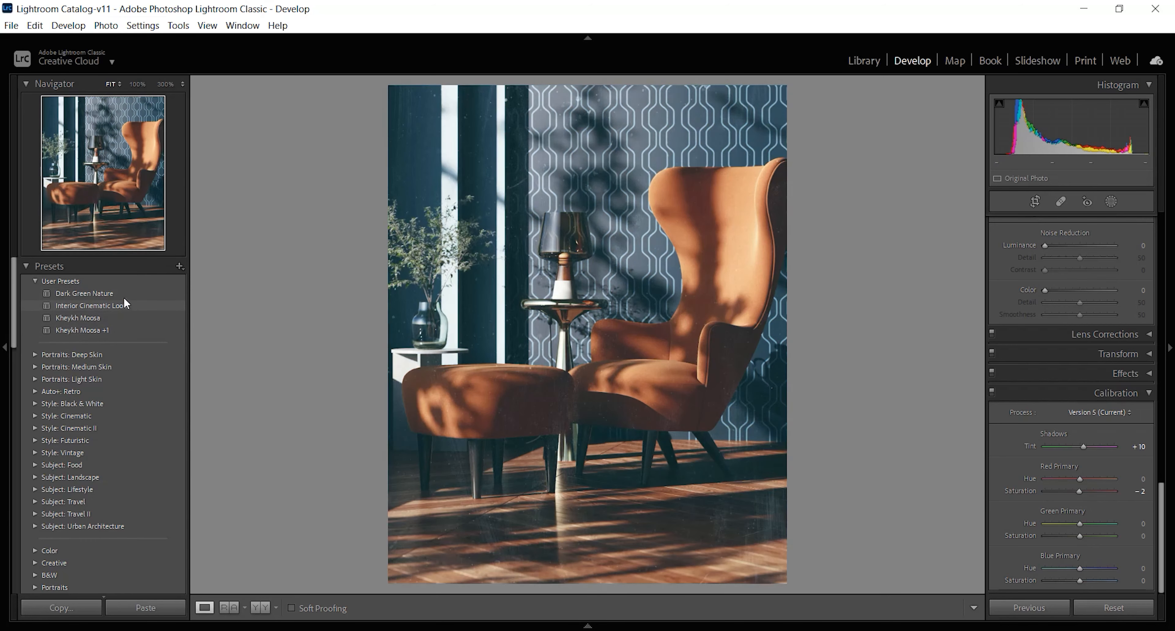
# Apply the Interior Cinematic Look preset and export the photo as a quality 100 JPEG into an Enhanced subfolder beside the original
pyautogui.click(117, 304)
pyautogui.click(11, 25)
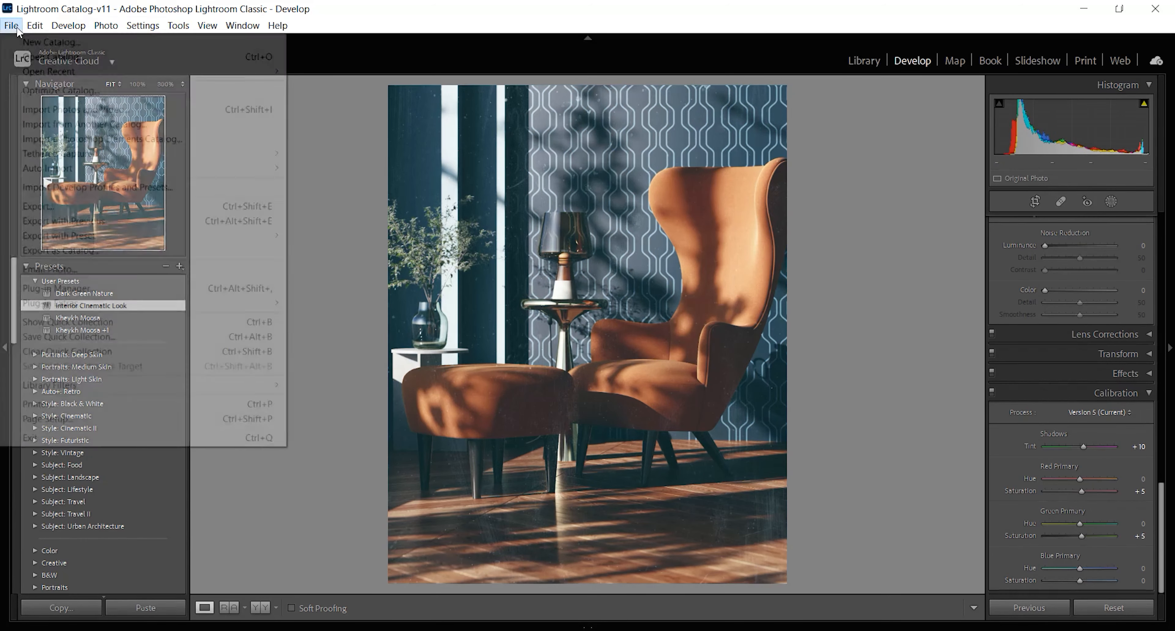
pyautogui.click(105, 190)
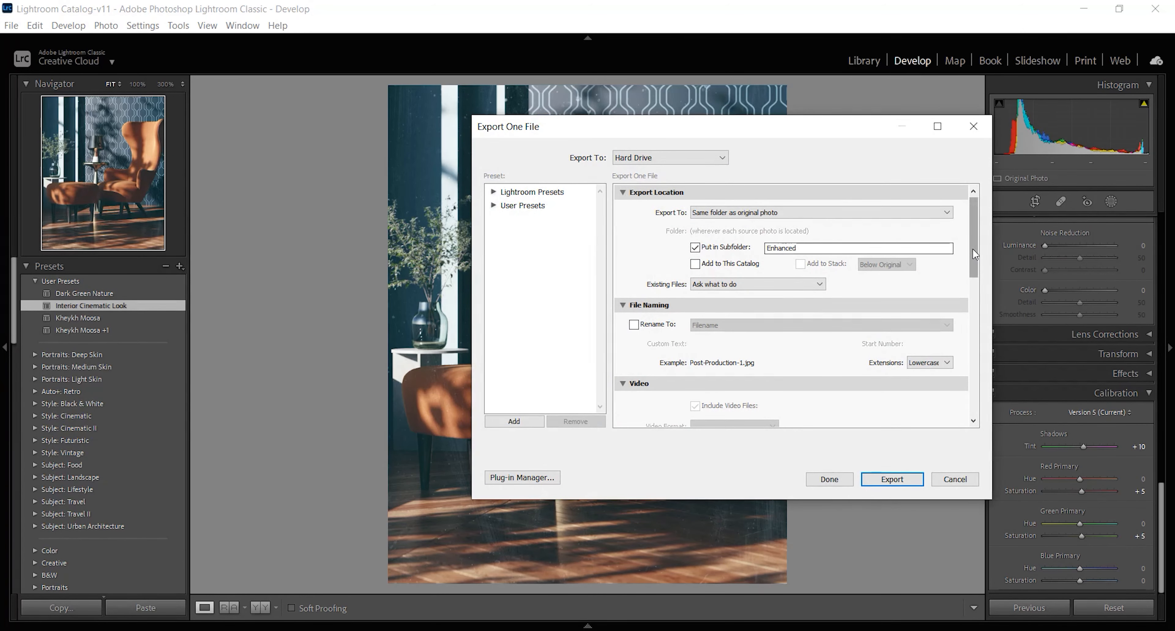
pyautogui.scroll(-5, 975, 253)
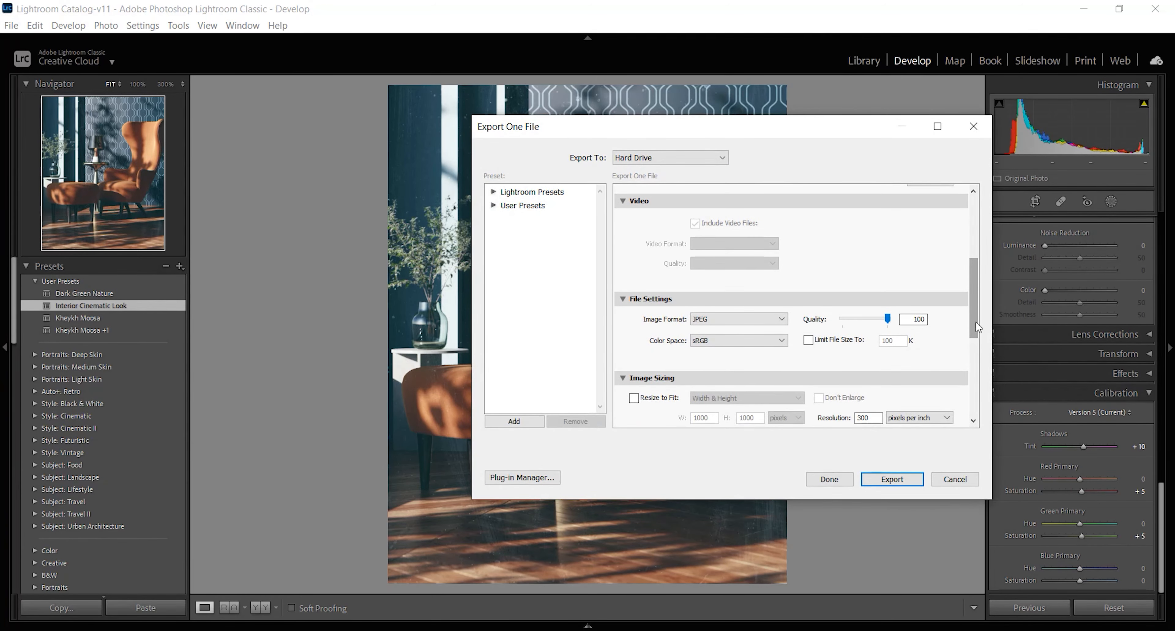
pyautogui.click(891, 480)
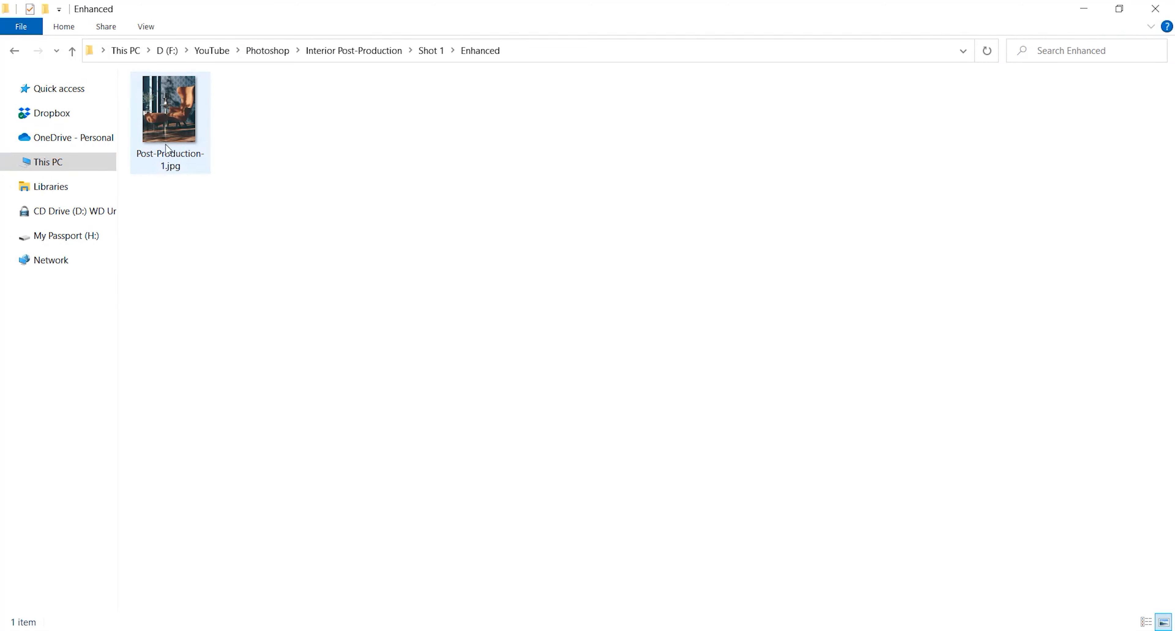
# View the exported Post-Production-1.jpg in Photos, then open the file in Photoshop
pyautogui.doubleClick(168, 113)
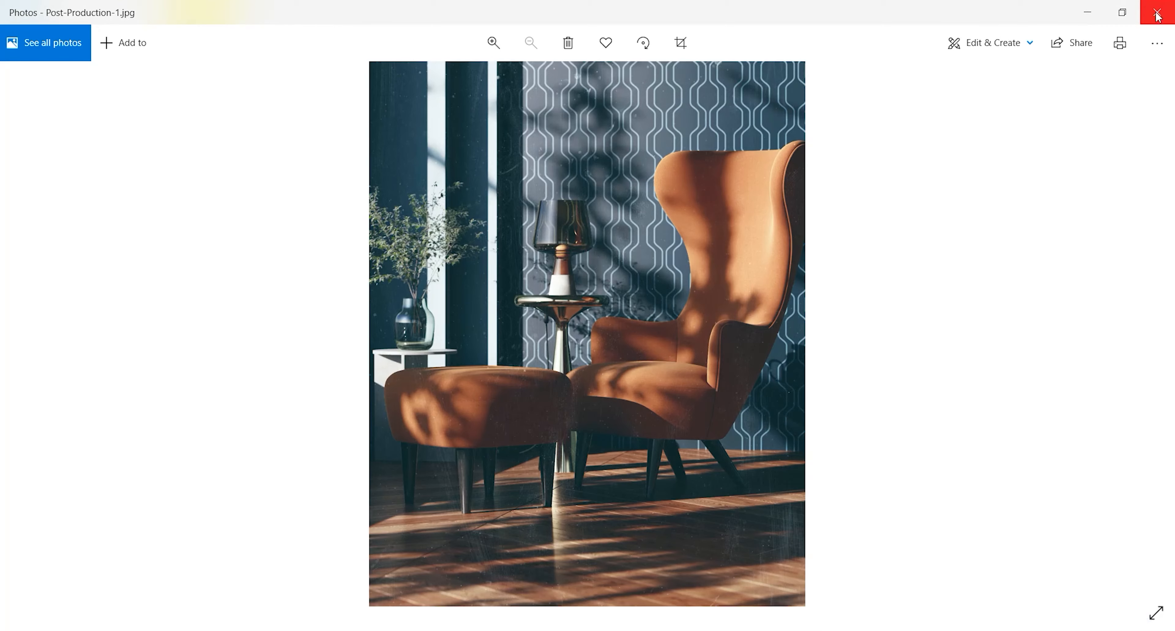
pyautogui.click(1158, 18)
pyautogui.moveTo(184, 127); pyautogui.dragTo(650, 165)
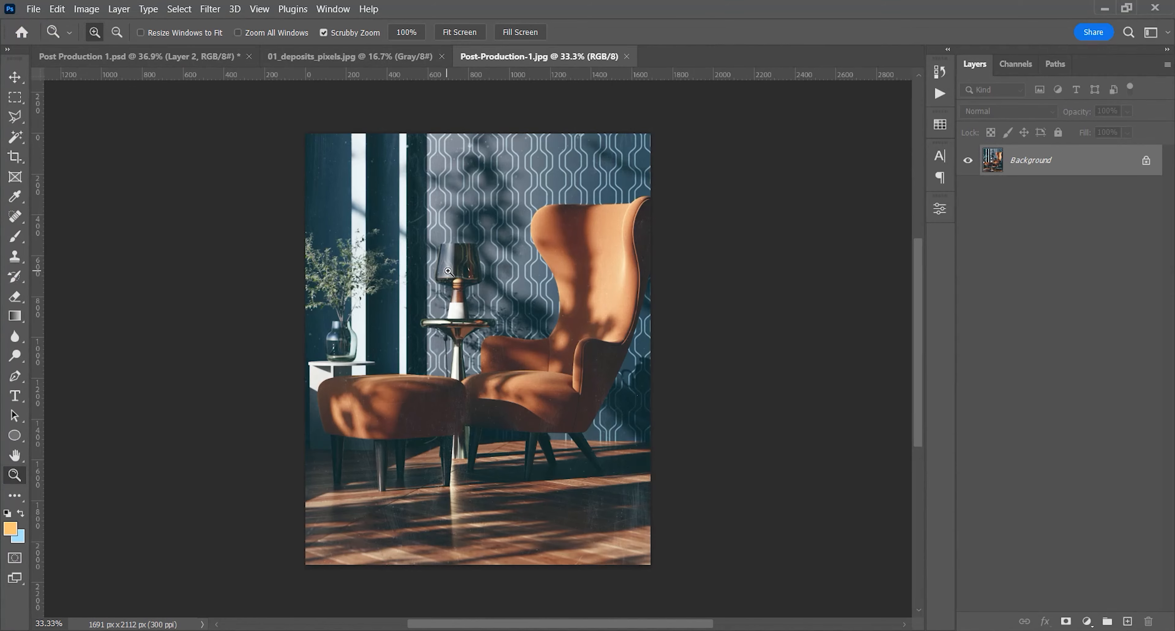
# Draw a 139 px circle over the lamp's bulb with a warm orange fill and no stroke
pyautogui.click(1126, 620)
pyautogui.moveTo(451, 286); pyautogui.dragTo(562, 290)
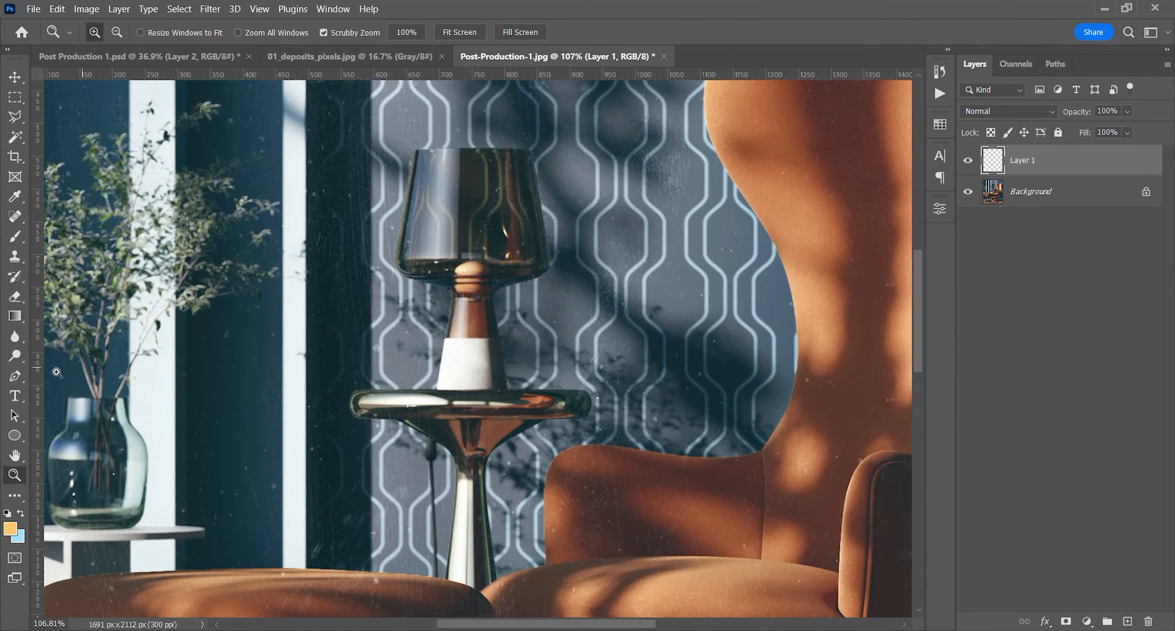
pyautogui.click(12, 438)
pyautogui.press('space')
pyautogui.moveTo(510, 251); pyautogui.dragTo(485, 315)
pyautogui.scroll(2, 470, 302)
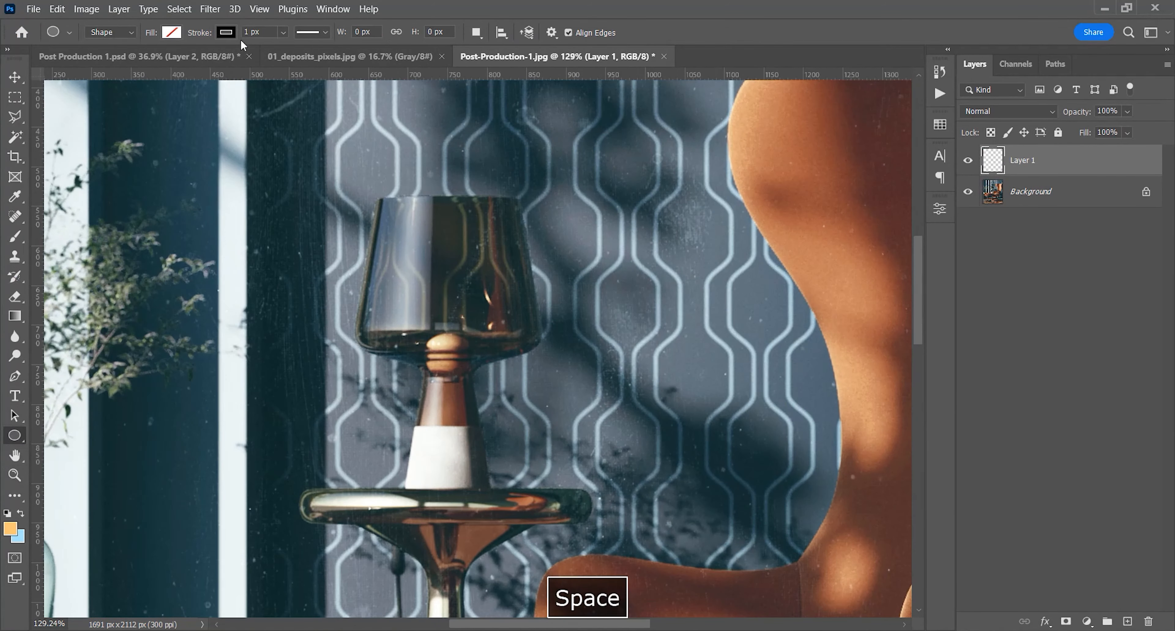
pyautogui.click(171, 33)
pyautogui.click(133, 111)
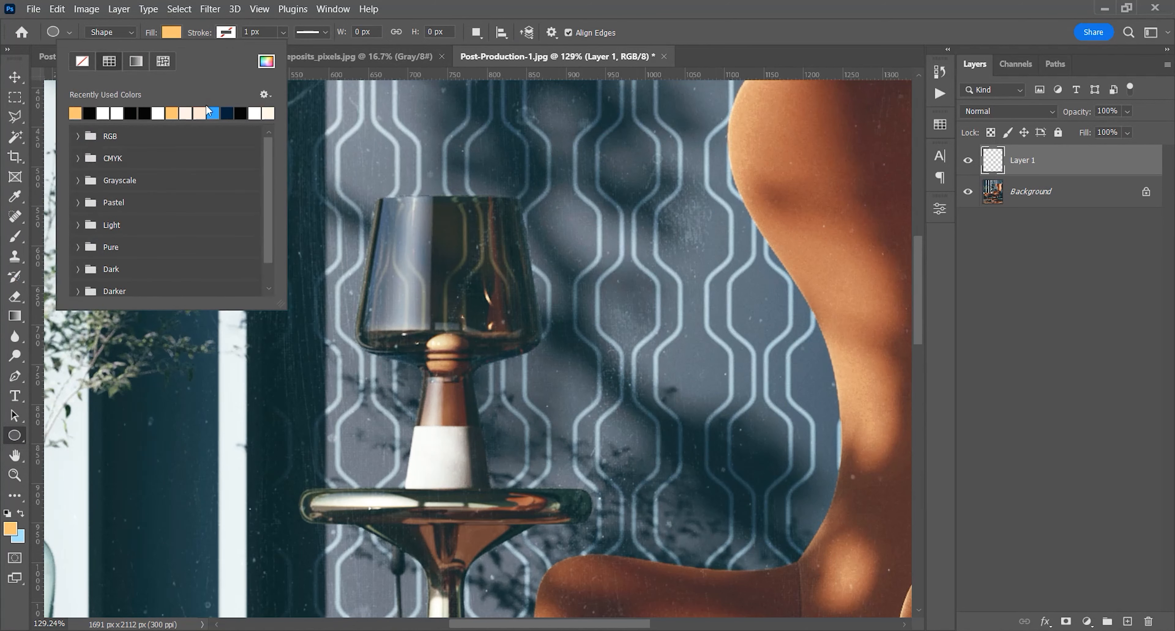
pyautogui.click(505, 13)
pyautogui.moveTo(393, 280); pyautogui.dragTo(504, 417)
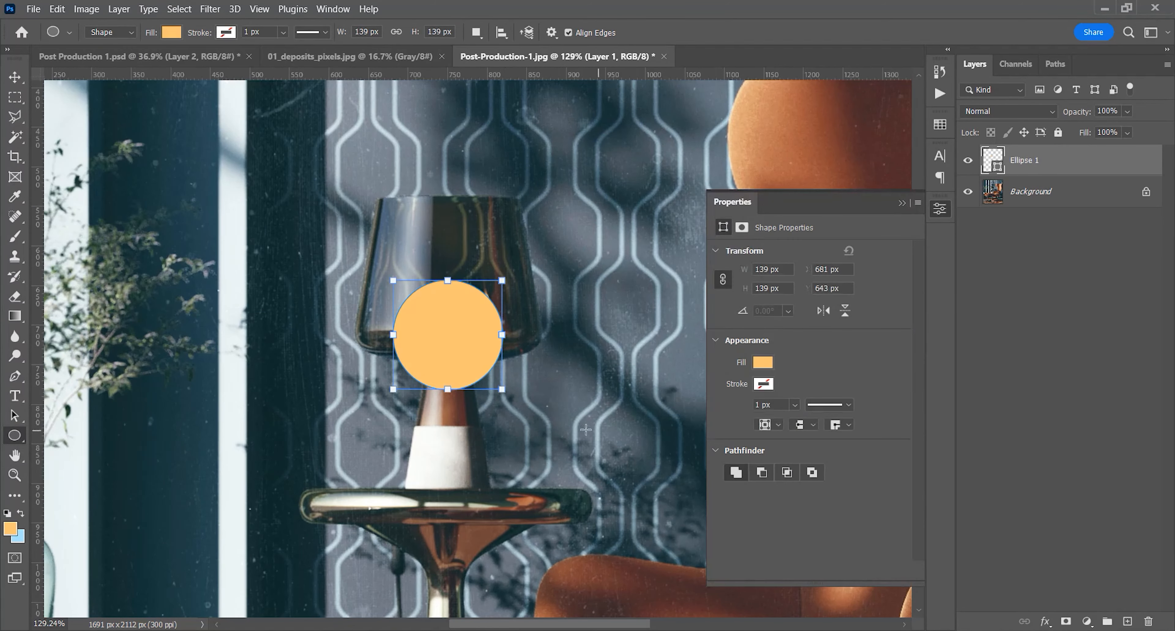
# Feather the orange circle's mask into a soft glow and set its blend mode to Soft Light
pyautogui.click(743, 226)
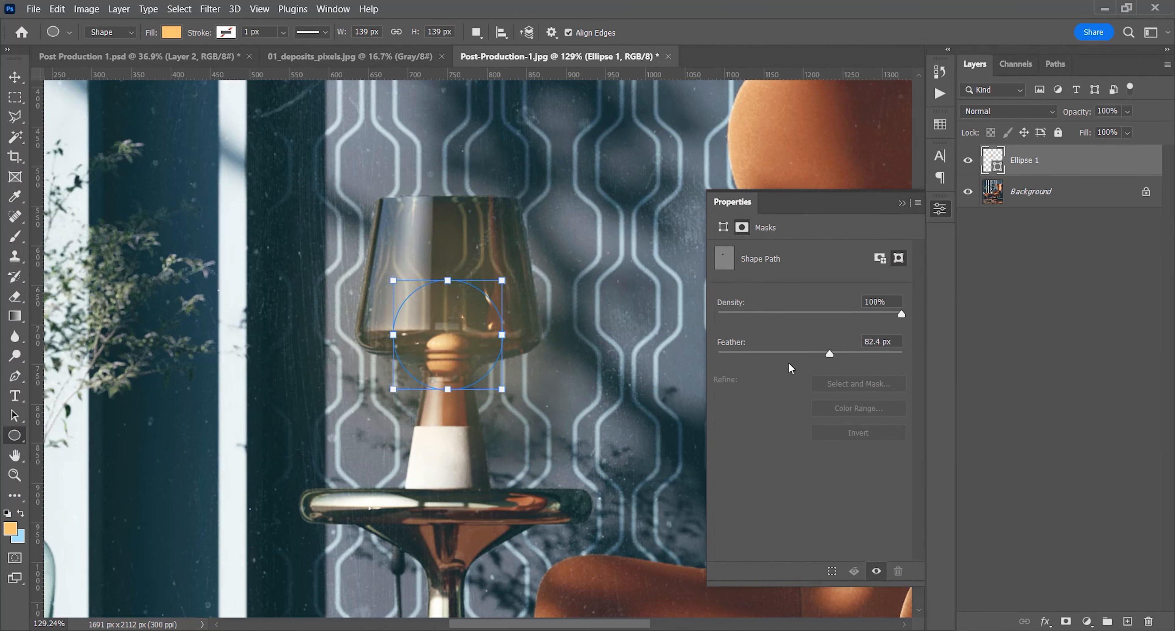
pyautogui.moveTo(791, 350); pyautogui.dragTo(802, 353)
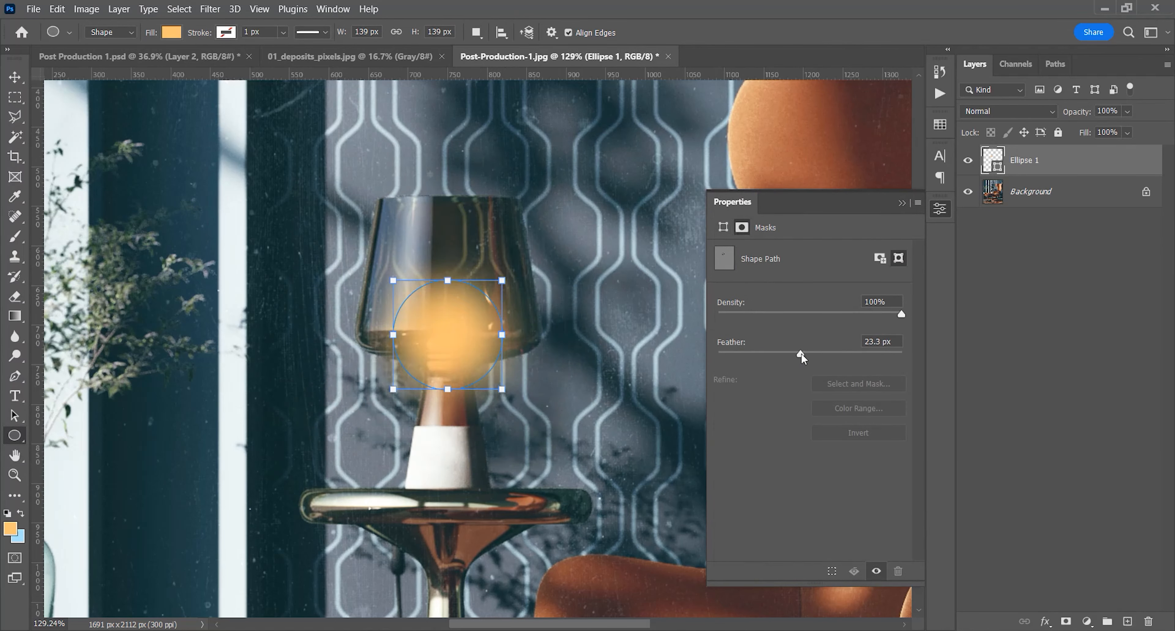
pyautogui.write('5')
pyautogui.press('Return')
pyautogui.click(903, 203)
pyautogui.click(1009, 110)
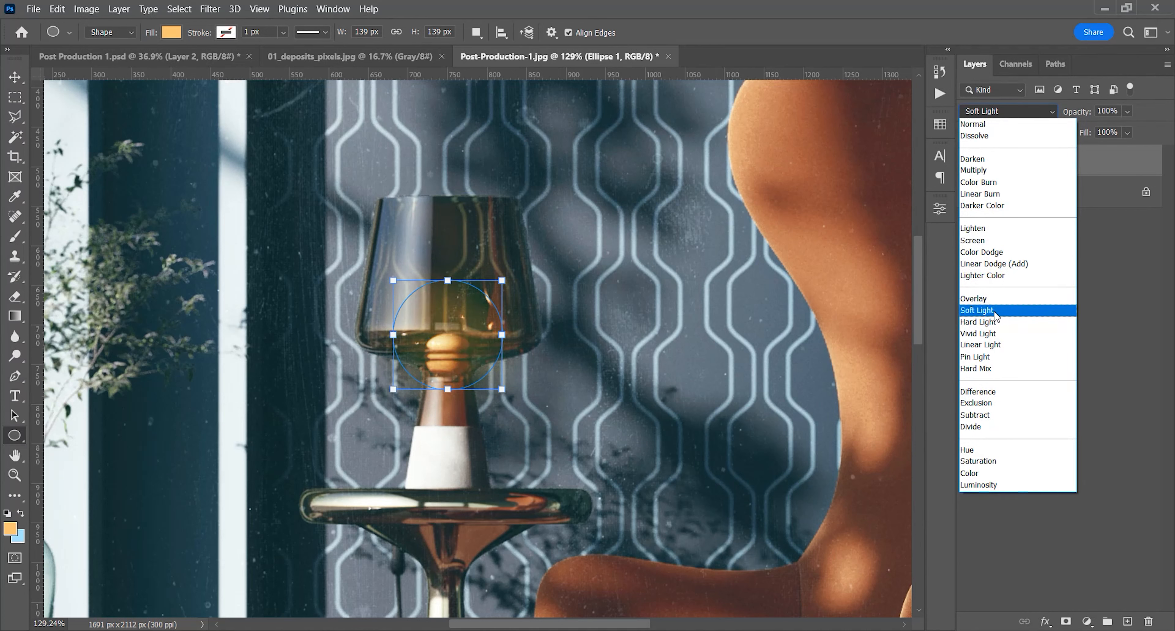
pyautogui.click(996, 313)
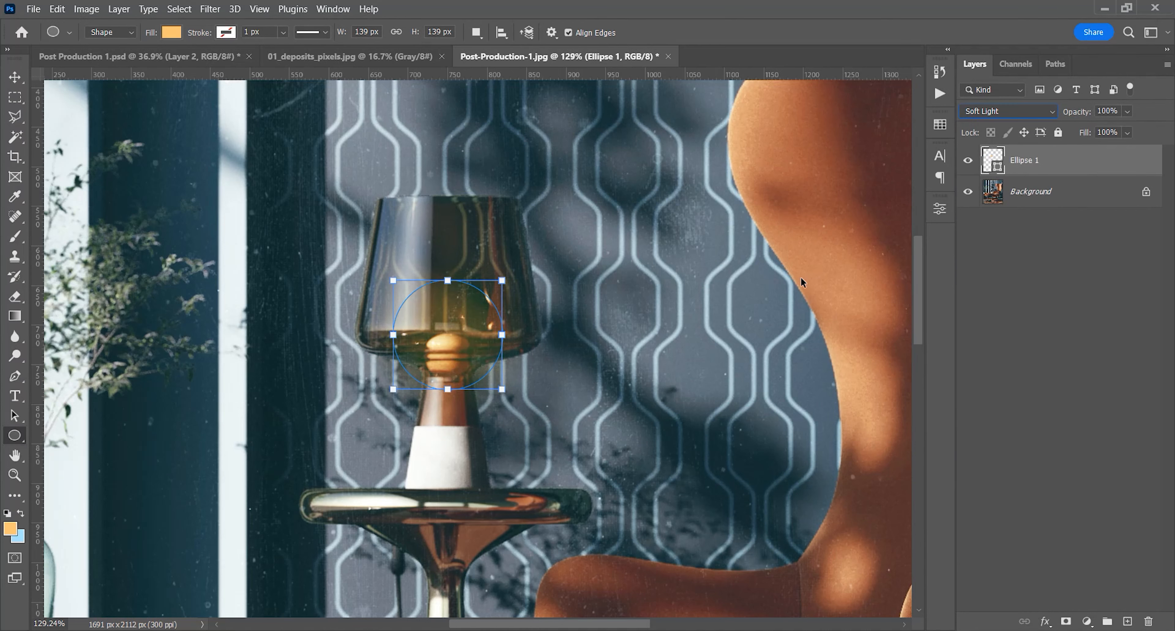
# Duplicate the glow circle, set the copy to Screen and enlarge it to about 303 px around the lampshade
pyautogui.hotkey('ctrl', 'j')
pyautogui.click(1008, 111)
pyautogui.click(986, 247)
pyautogui.moveTo(502, 280); pyautogui.dragTo(568, 215)
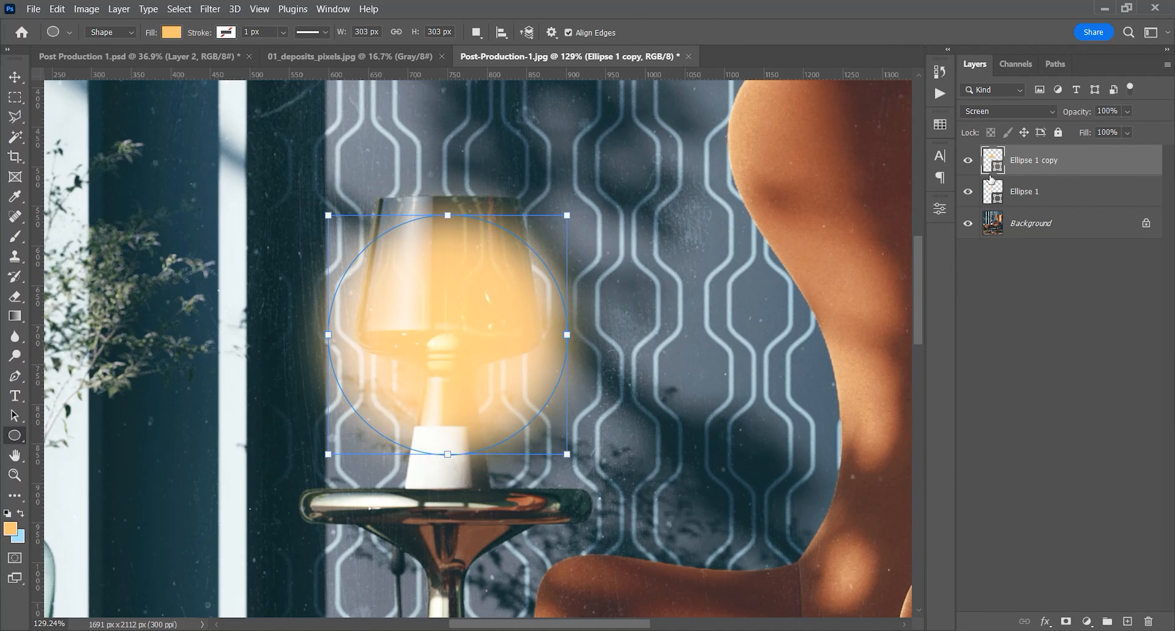
# Set the enlarged glow circle's feather to 80 px
pyautogui.click(940, 209)
pyautogui.moveTo(802, 352); pyautogui.dragTo(835, 353)
pyautogui.click(880, 346)
pyautogui.write('80')
pyautogui.press('Return')
pyautogui.click(940, 208)
# Set the enlarged glow to Overlay blending at 50% opacity
pyautogui.click(1009, 112)
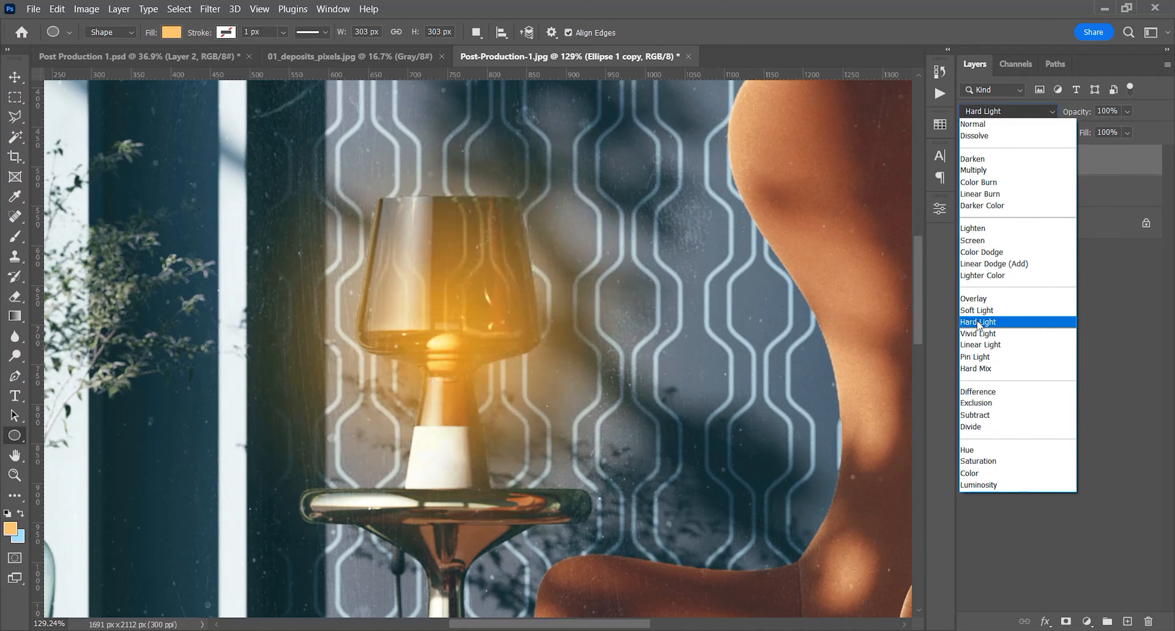
pyautogui.click(978, 302)
pyautogui.press('5')
pyautogui.press('Return')
pyautogui.press('z')
pyautogui.click(404, 33)
pyautogui.scroll(-3, 500, 274)
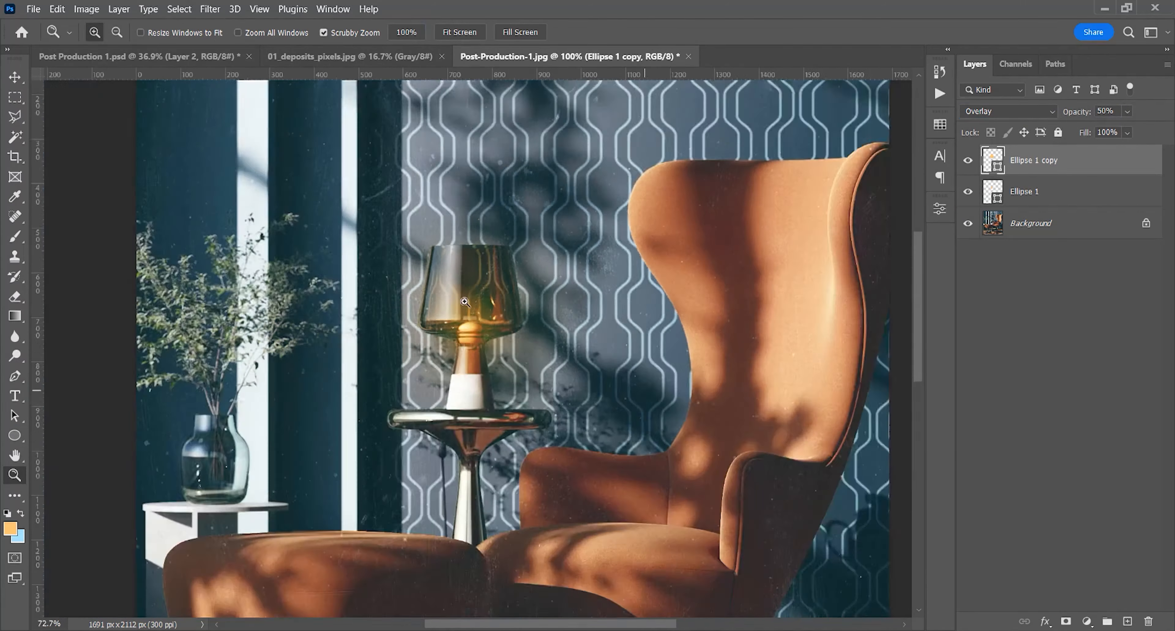
# Try Overlay blending on the original small glow circle and return it to Soft Light
pyautogui.scroll(1, 495, 276)
pyautogui.press('space')
pyautogui.moveTo(484, 289); pyautogui.dragTo(439, 305)
pyautogui.click(439, 304)
pyautogui.click(1032, 192)
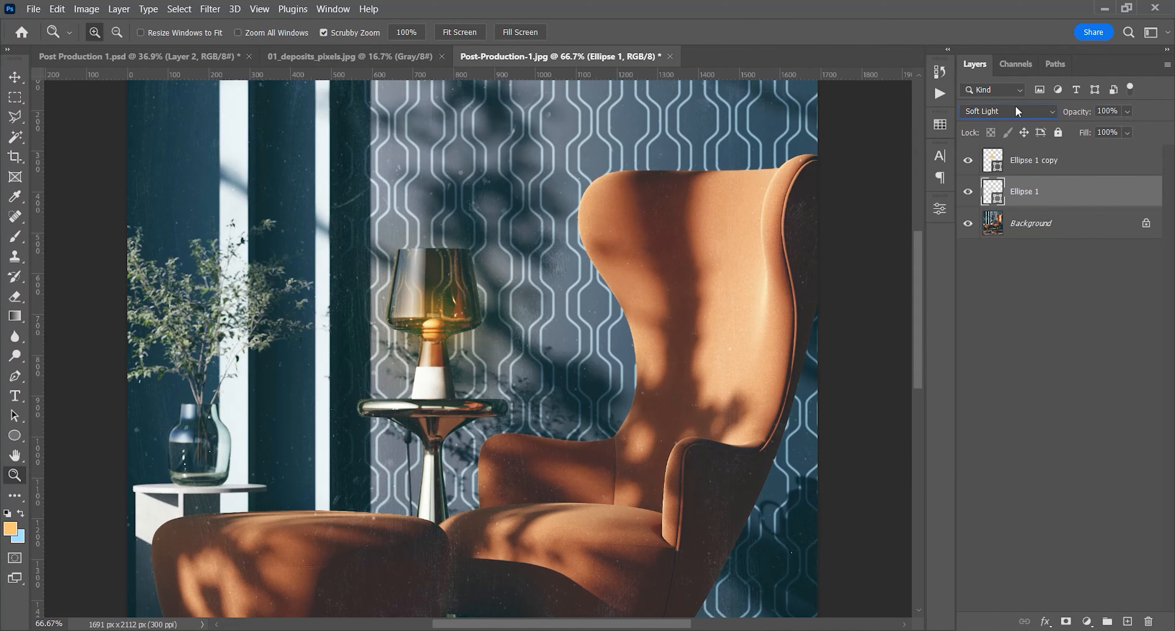
pyautogui.click(1004, 110)
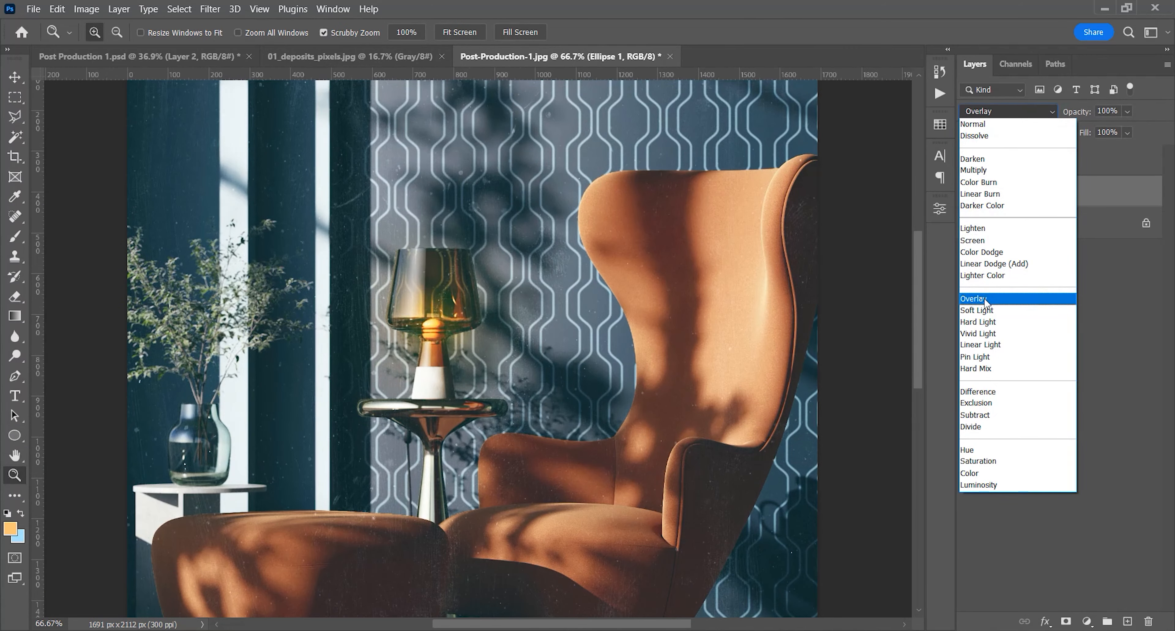
pyautogui.click(981, 310)
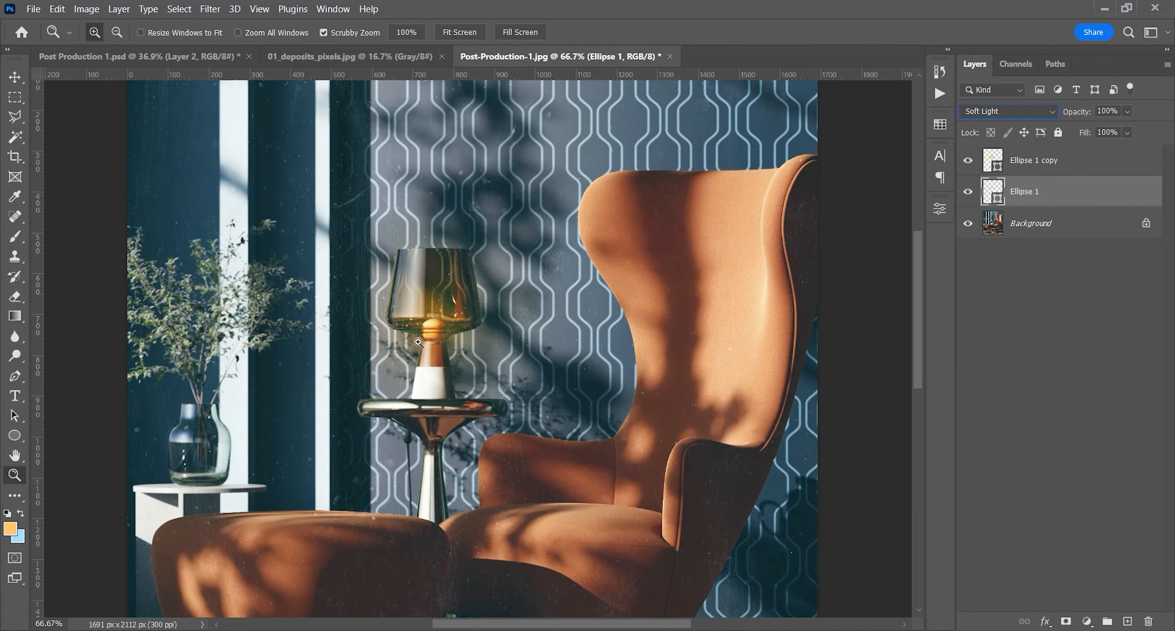
# Duplicate the small glow circle, shrink the copy around the bulb and set its blend mode to Screen
pyautogui.click(432, 325)
pyautogui.click(431, 325)
pyautogui.hotkey('ctrl', 'j')
pyautogui.hotkey('ctrl', 't')
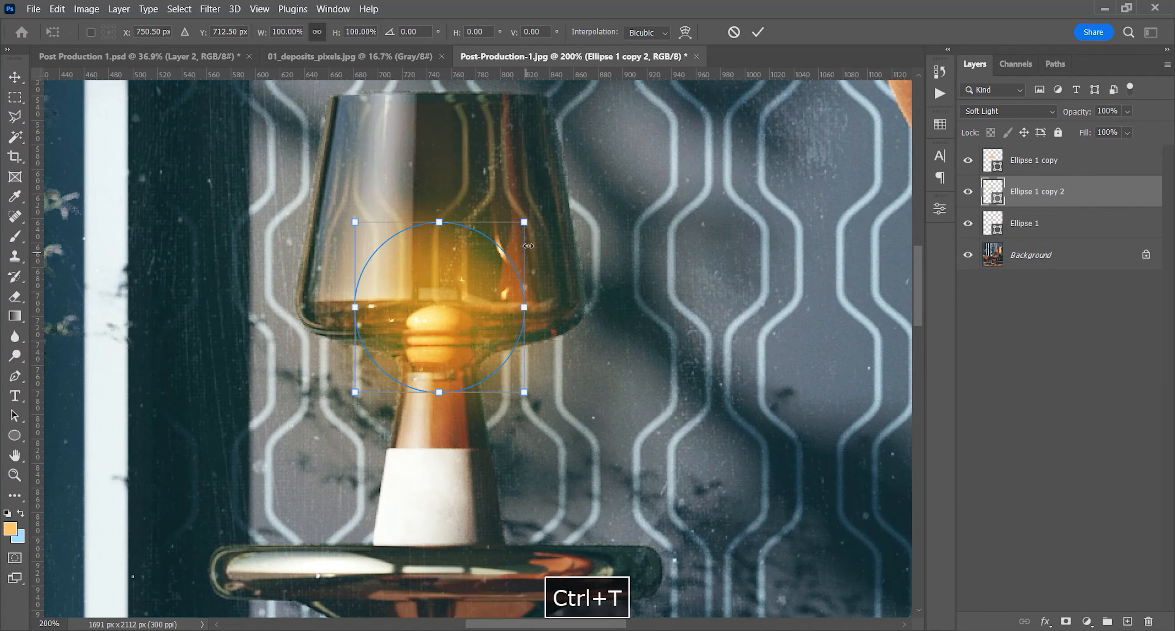
pyautogui.keyDown('alt'); pyautogui.moveTo(524, 221); pyautogui.dragTo(492, 254); pyautogui.keyUp('alt')
pyautogui.press('Return')
pyautogui.press('z')
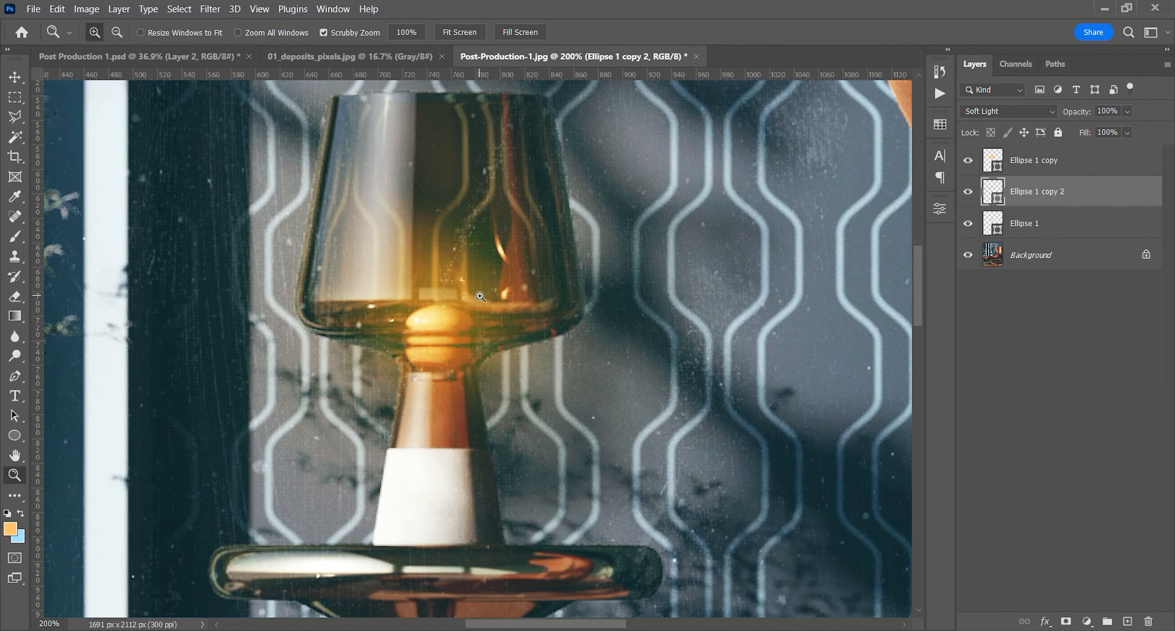
pyautogui.click(1008, 111)
pyautogui.click(981, 246)
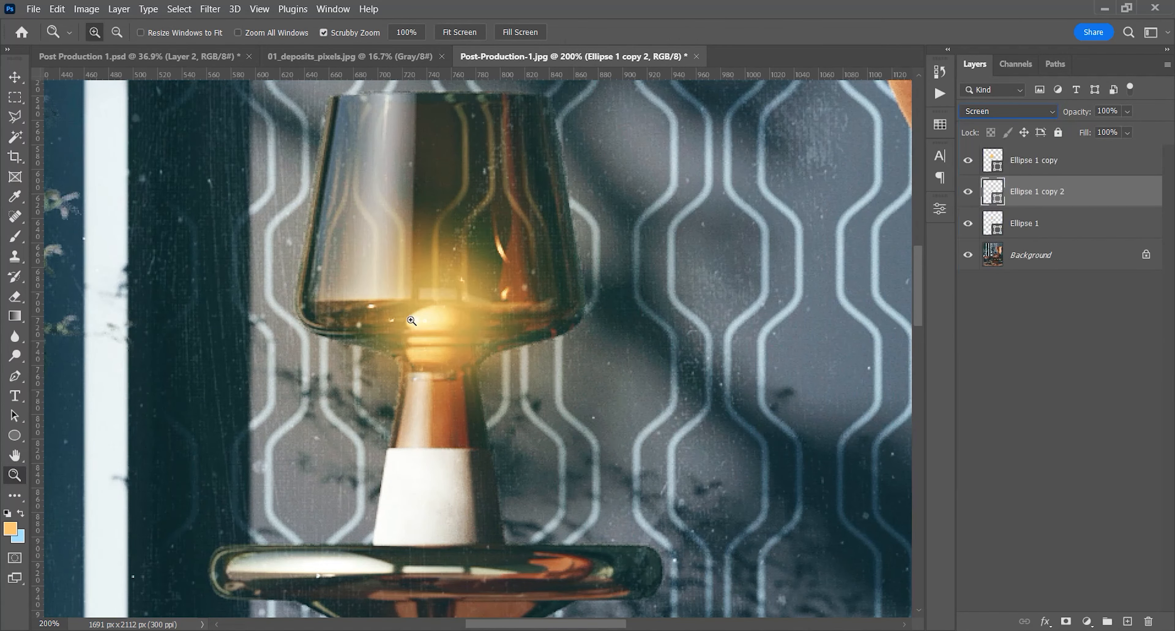
# Compare the lamp with and without the large Overlay glow and the small Soft Light glow
pyautogui.hotkey('ctrl', '0')
pyautogui.keyDown('alt'); pyautogui.click(462, 309); pyautogui.keyUp('alt')
pyautogui.click(463, 308)
pyautogui.click(967, 161)
pyautogui.click(967, 160)
pyautogui.click(969, 224)
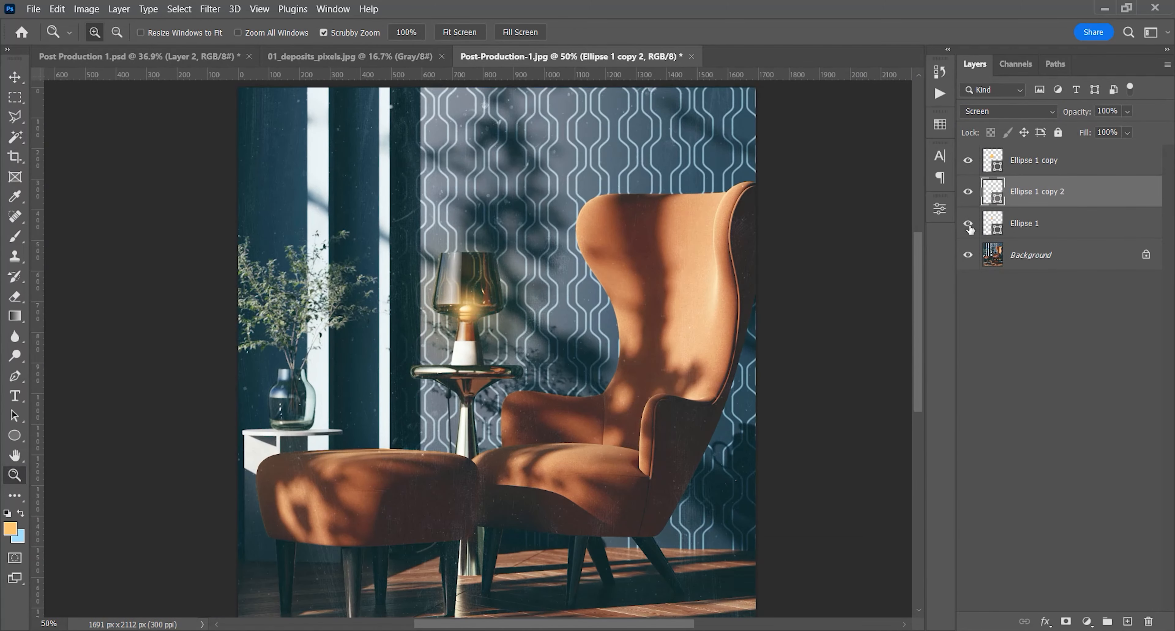
pyautogui.click(969, 225)
# Enlarge the original Soft Light glow circle with Free Transform so it spreads further up the lampshade
pyautogui.click(1004, 225)
pyautogui.hotkey('ctrl', 't')
pyautogui.scroll(8, 466, 303)
pyautogui.scroll(1, 465, 305)
pyautogui.moveTo(463, 273); pyautogui.dragTo(470, 228)
pyautogui.press('Return')
pyautogui.press('z')
# Set the large Overlay glow's feather to 60 px and its opacity to 50%, checking the lamp with and without it
pyautogui.moveTo(482, 274); pyautogui.dragTo(372, 279)
pyautogui.moveTo(529, 283); pyautogui.dragTo(550, 279)
pyautogui.click(1056, 162)
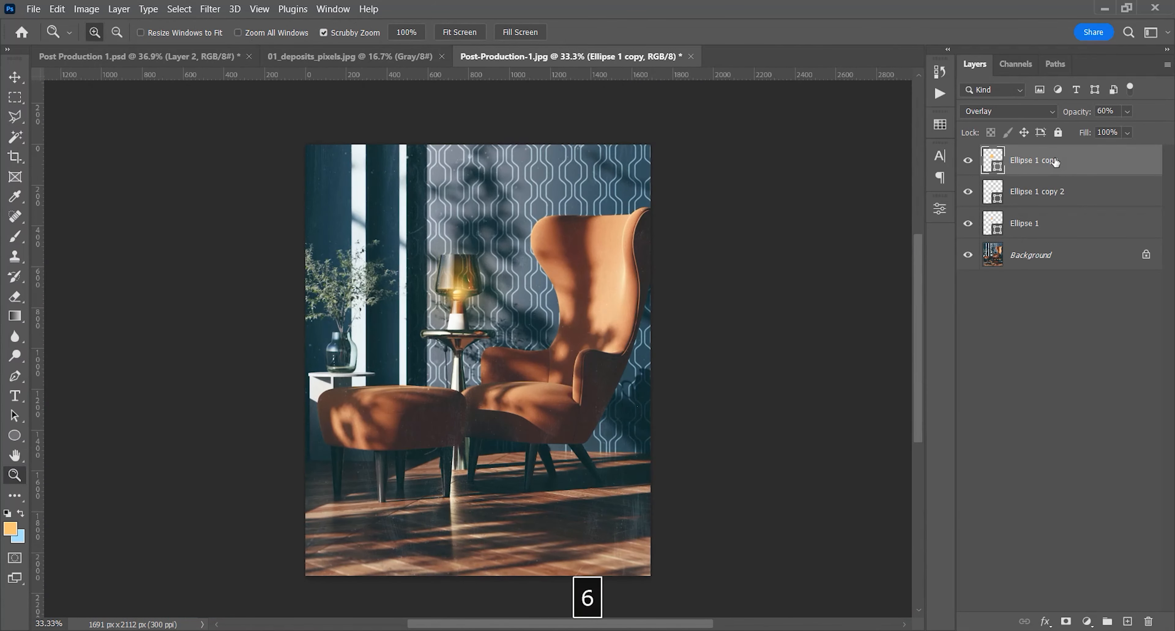
pyautogui.click(472, 258)
pyautogui.press('v')
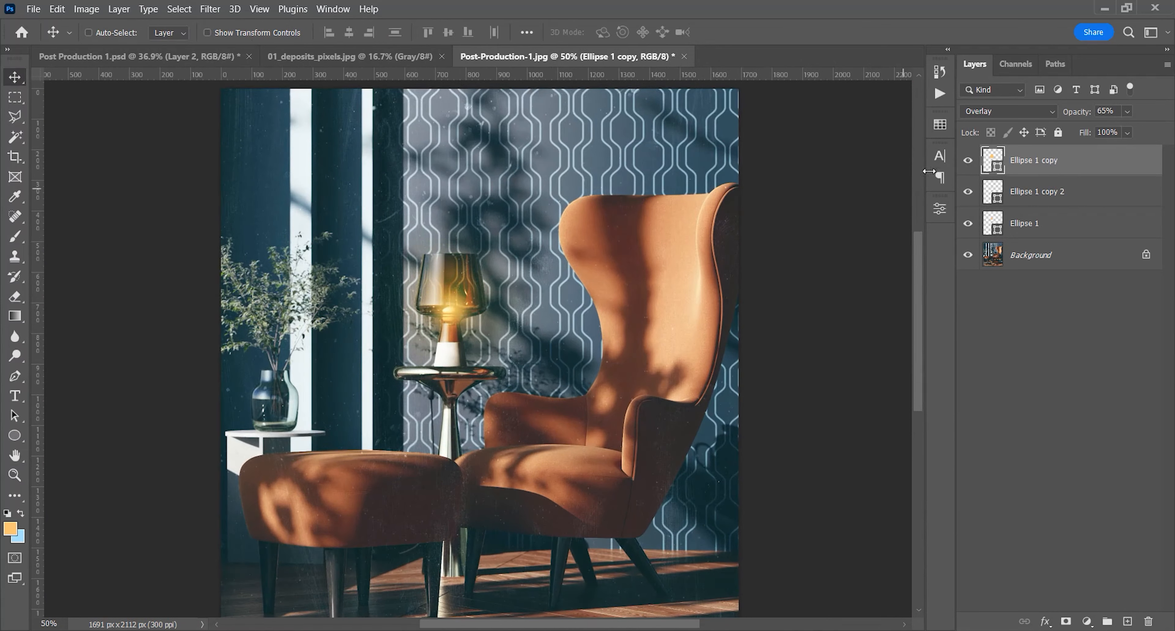
pyautogui.click(940, 208)
pyautogui.click(743, 228)
pyautogui.write('60')
pyautogui.press('Return')
pyautogui.click(968, 160)
pyautogui.click(968, 160)
pyautogui.press('z')
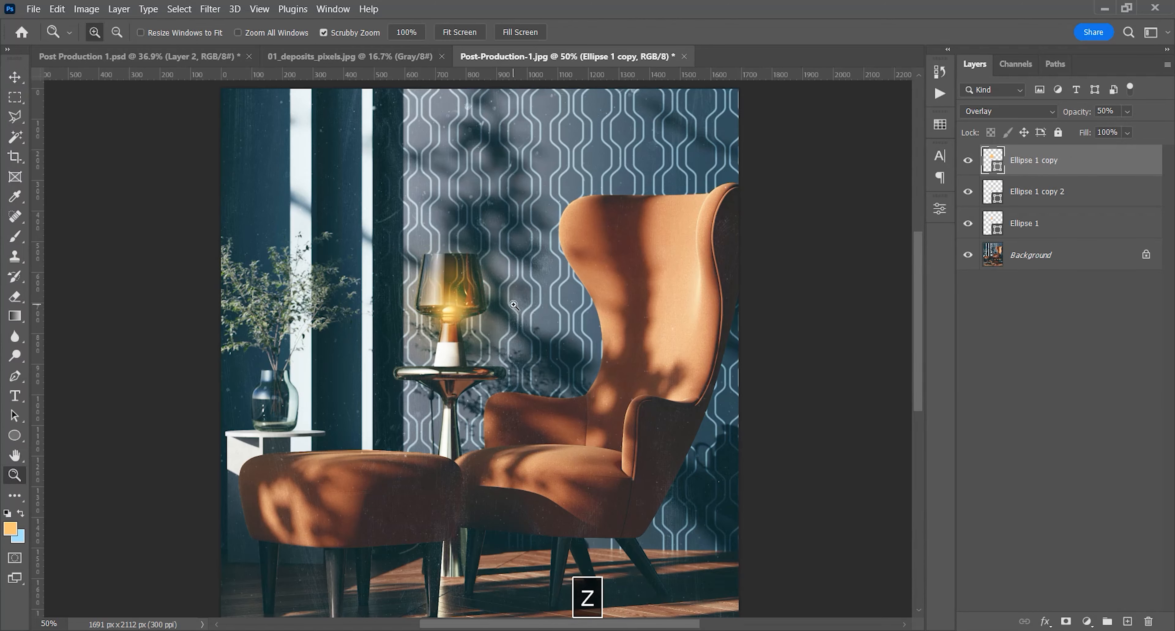
# Draw a tall ellipse about 652 × 1499 px overlapping the render's left edge and feather it by 150 px
pyautogui.moveTo(514, 305); pyautogui.dragTo(465, 306)
pyautogui.click(1127, 621)
pyautogui.click(15, 435)
pyautogui.moveTo(267, 134); pyautogui.dragTo(388, 412)
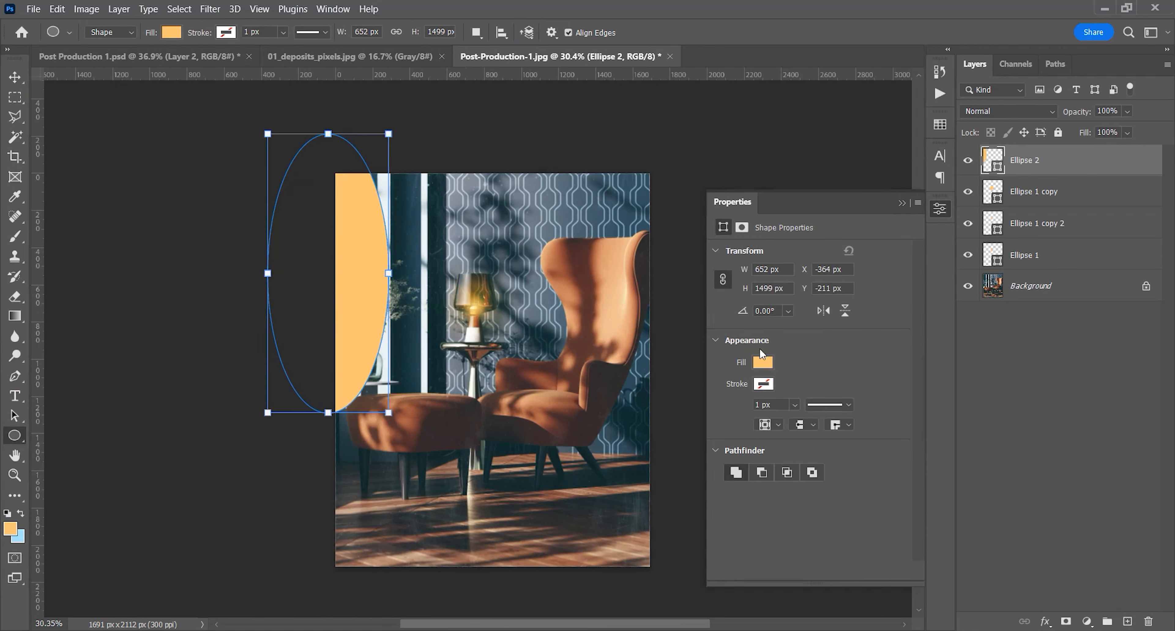
pyautogui.click(742, 227)
pyautogui.moveTo(773, 352); pyautogui.dragTo(848, 355)
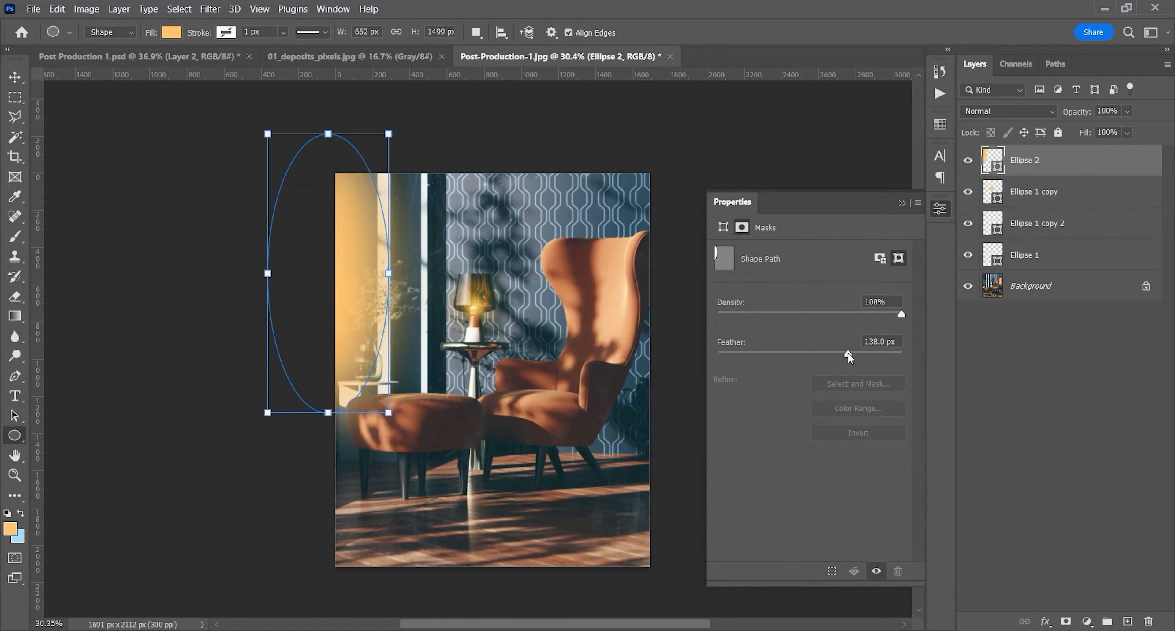
pyautogui.write('150')
pyautogui.press('Return')
# Change the tall ellipse's fill to pale cream #ffe5bd and fine-tune its position beside the window
pyautogui.click(172, 32)
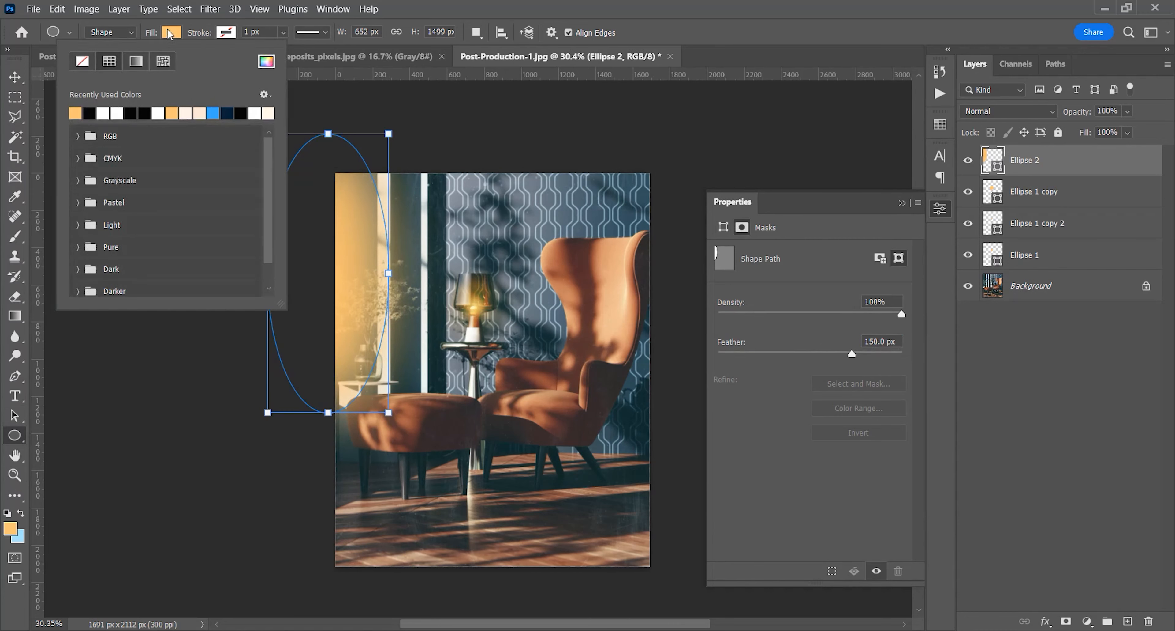
pyautogui.click(267, 61)
pyautogui.click(1058, 218)
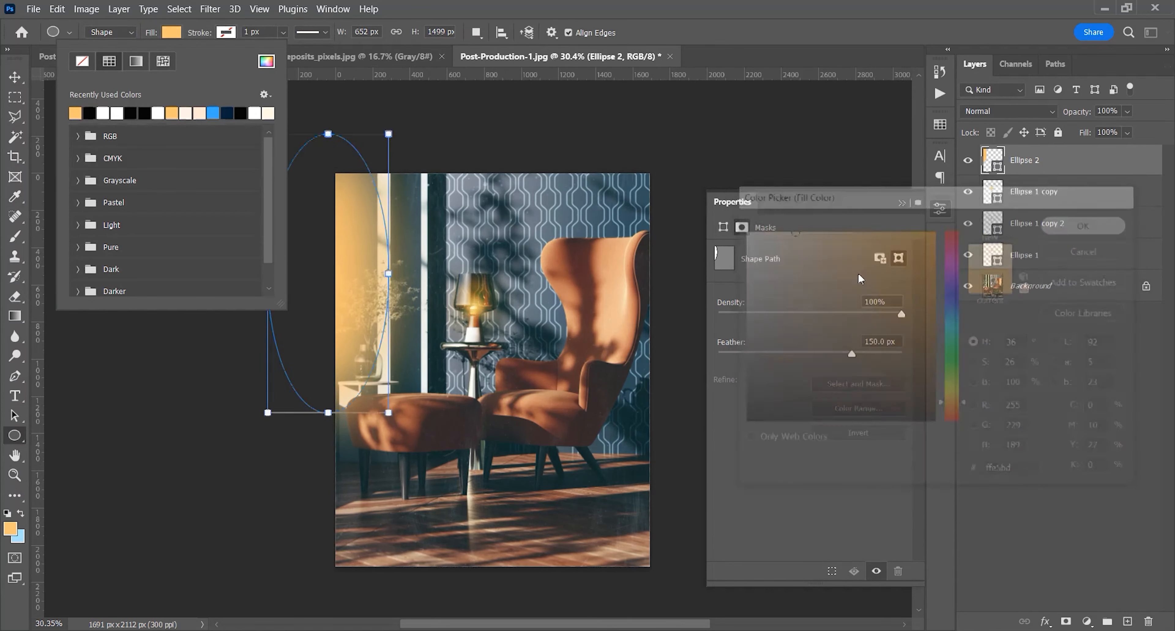
pyautogui.press('z')
pyautogui.click(902, 202)
pyautogui.press('v')
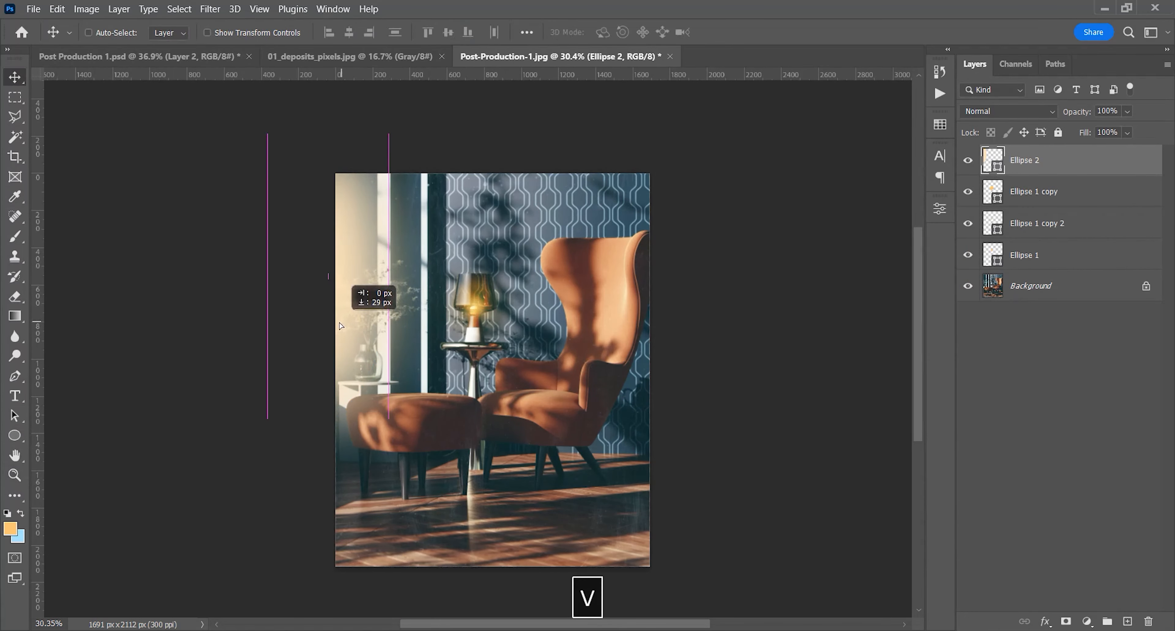
pyautogui.moveTo(337, 307); pyautogui.dragTo(340, 306)
# Duplicate the tall ellipse and enlarge the copy to cover most of the room
pyautogui.hotkey('ctrl', 'j')
pyautogui.hotkey('ctrl', 't')
pyautogui.moveTo(383, 407); pyautogui.dragTo(611, 452)
pyautogui.press('Return')
# Feather the enlarged ellipse by about 444 px and shift it toward the render's upper-left corner
pyautogui.click(941, 209)
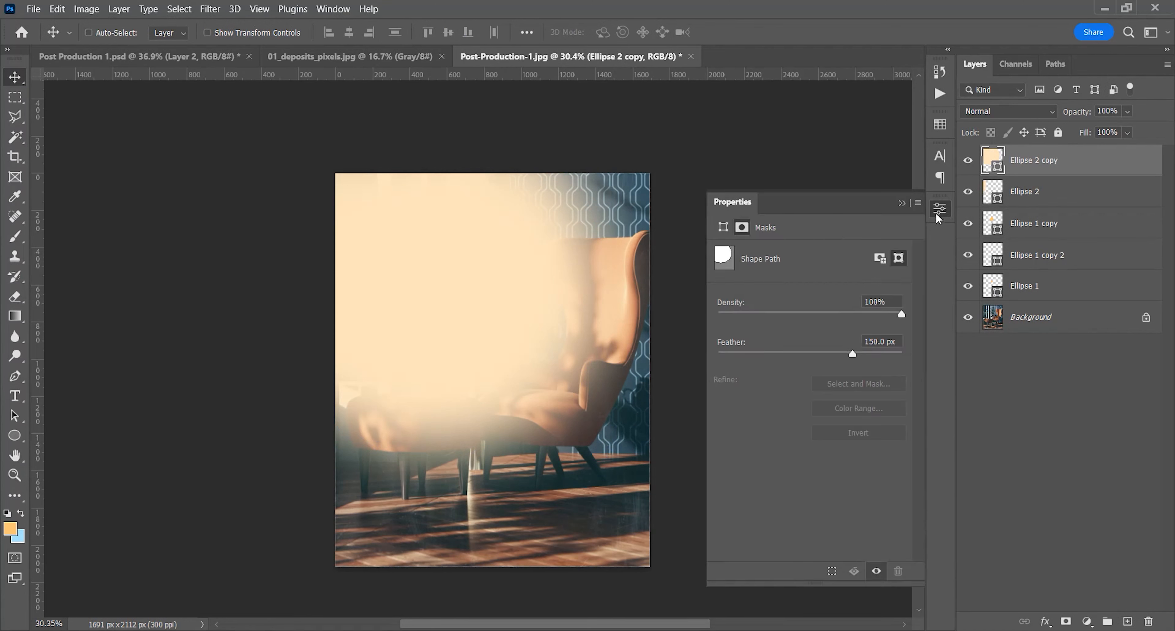
pyautogui.moveTo(881, 352); pyautogui.dragTo(879, 351)
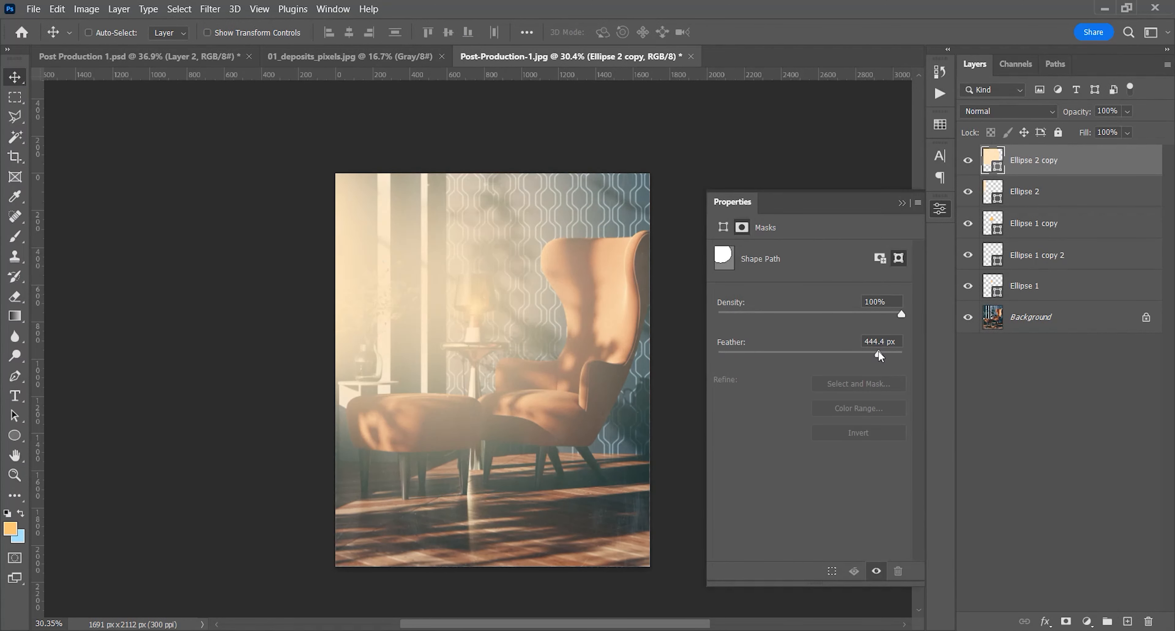
pyautogui.moveTo(416, 306); pyautogui.dragTo(388, 269)
pyautogui.click(902, 202)
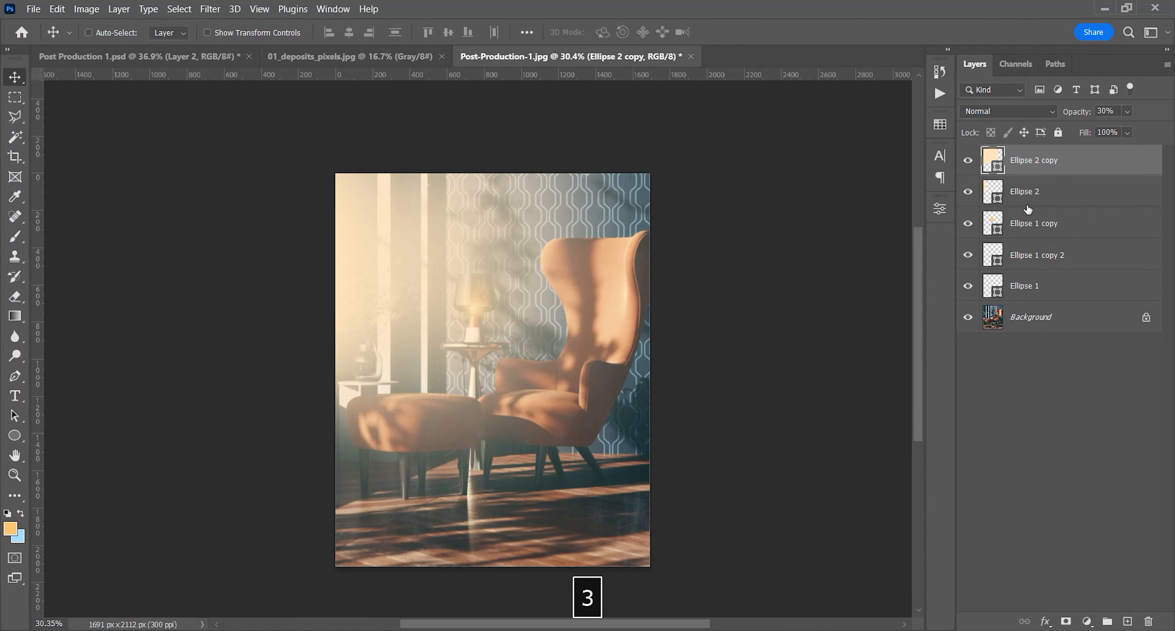
# Set the enlarged ellipse's opacity to 35% and the original tall ellipse's opacity to 65%
pyautogui.press('5')
pyautogui.click(1070, 197)
pyautogui.press('6')
pyautogui.press('5')
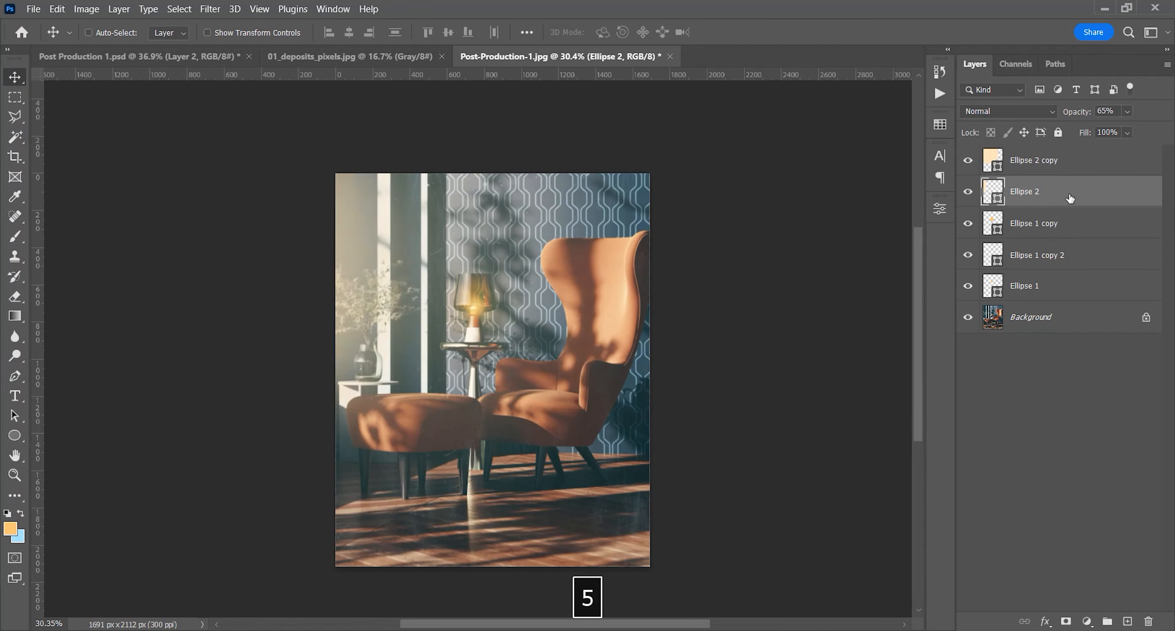
# Free-transform the original tall ellipse slightly to refine how its light falls beside the window
pyautogui.hotkey('ctrl', 't')
pyautogui.moveTo(321, 118); pyautogui.dragTo(307, 142)
pyautogui.click(758, 32)
pyautogui.press('z')
pyautogui.press('space')
pyautogui.moveTo(440, 352); pyautogui.dragTo(420, 341)
pyautogui.click(381, 388)
pyautogui.click(381, 389)
pyautogui.press('space')
pyautogui.click(401, 371)
pyautogui.press('space')
# Group the three lamp glow layers and reduce the group's opacity
pyautogui.click(1044, 232)
pyautogui.keyDown('shift'); pyautogui.click(1042, 287); pyautogui.keyUp('shift')
pyautogui.hotkey('ctrl', 'g')
pyautogui.click(1127, 111)
pyautogui.moveTo(1129, 130); pyautogui.dragTo(1117, 132)
pyautogui.press('Return')
pyautogui.scroll(-2, 592, 296)
pyautogui.scroll(1, 548, 328)
pyautogui.press('space')
pyautogui.moveTo(528, 311); pyautogui.dragTo(498, 342)
# Change the tall window ellipse's fill to a paler, less saturated cream
pyautogui.click(1038, 193)
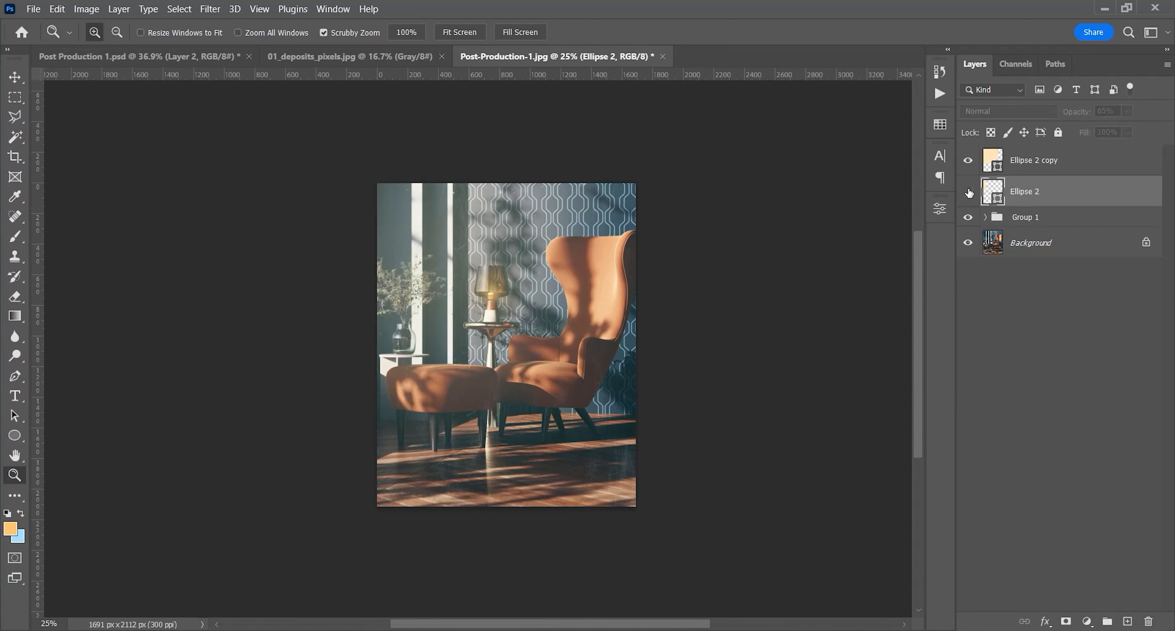
pyautogui.press('u')
pyautogui.click(171, 31)
pyautogui.click(269, 62)
pyautogui.click(771, 226)
pyautogui.press('Return')
pyautogui.press('z')
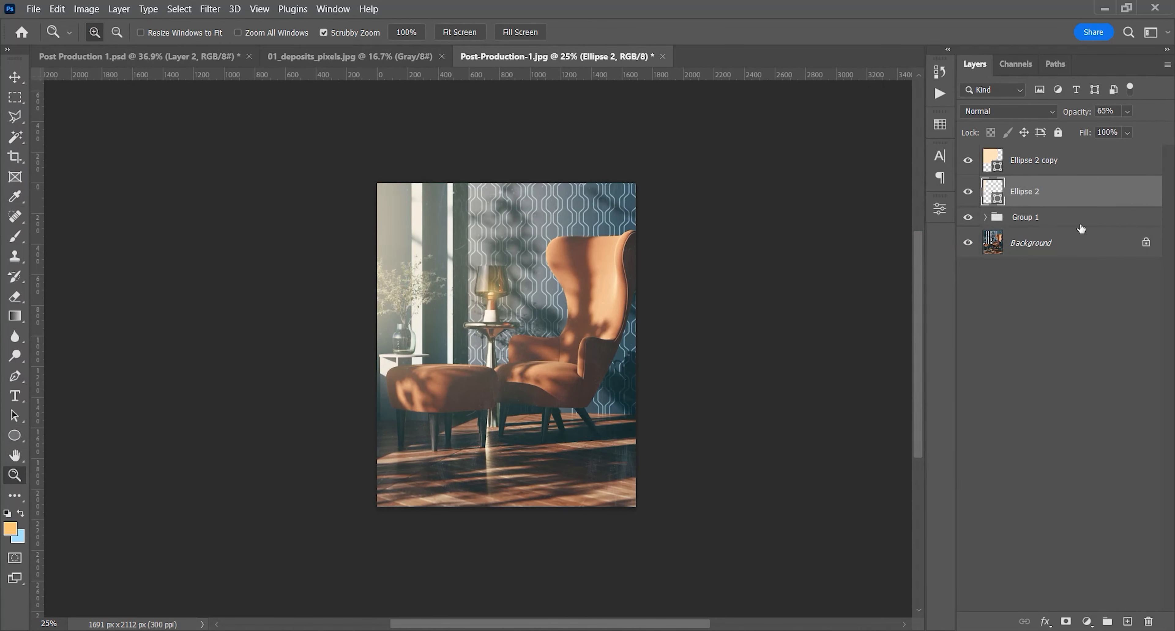
# Group both window light ellipses with the lamp glow group and name the new group Lights
pyautogui.keyDown('shift'); pyautogui.click(1043, 220); pyautogui.keyUp('shift')
pyautogui.keyDown('shift'); pyautogui.click(1010, 160); pyautogui.keyUp('shift')
pyautogui.hotkey('ctrl', 'g')
pyautogui.doubleClick(1024, 154)
pyautogui.write('Lights')
pyautogui.press('Return')
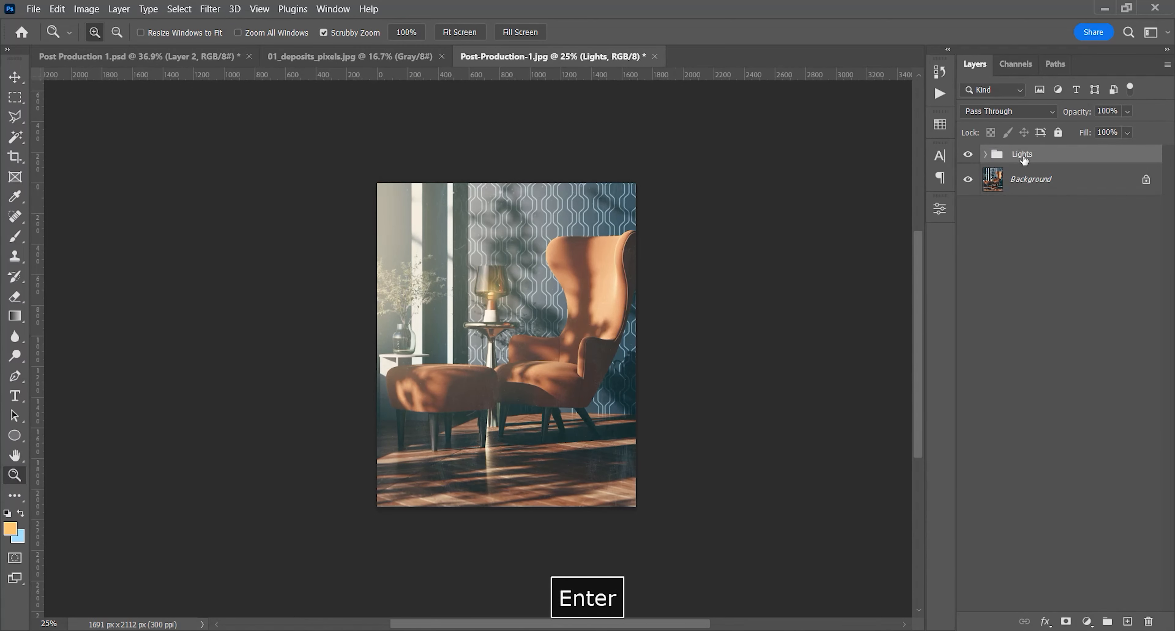
# Compare the render with and without the Lights group and set the group's opacity to 70%
pyautogui.click(968, 154)
pyautogui.click(968, 154)
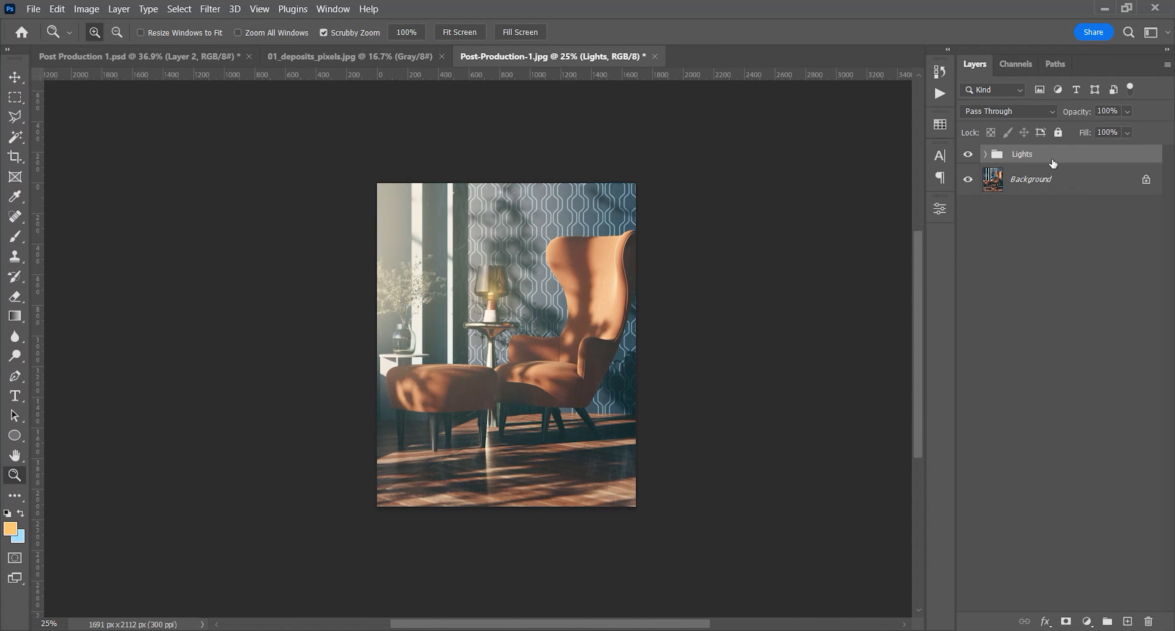
pyautogui.click(1128, 111)
pyautogui.moveTo(1148, 129); pyautogui.dragTo(1129, 132)
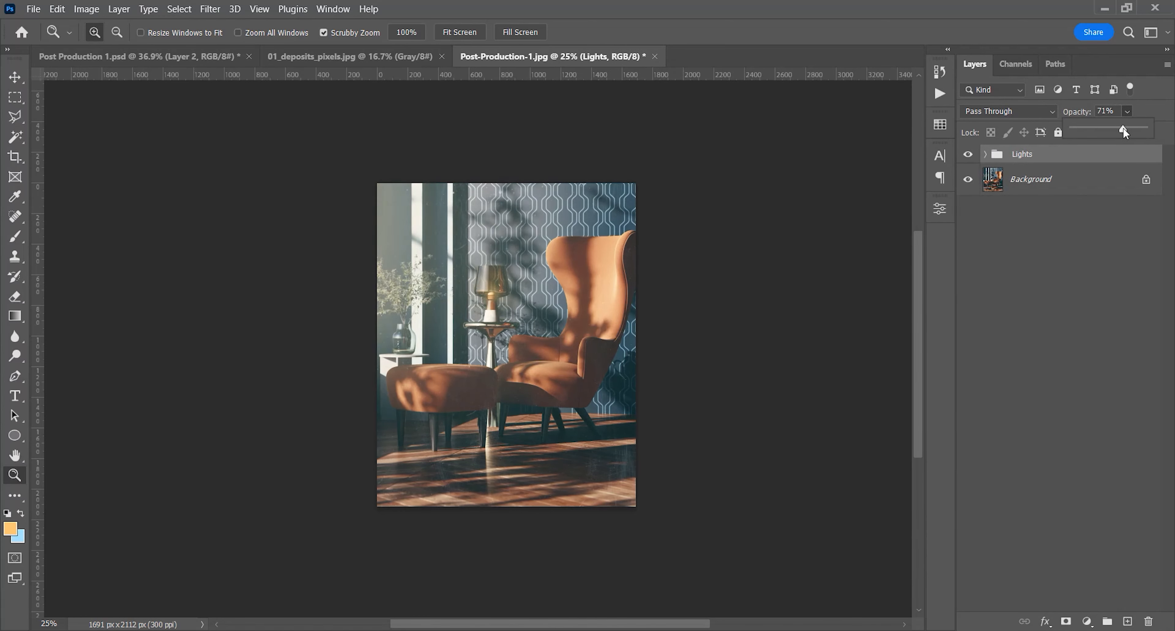
pyautogui.click(1076, 115)
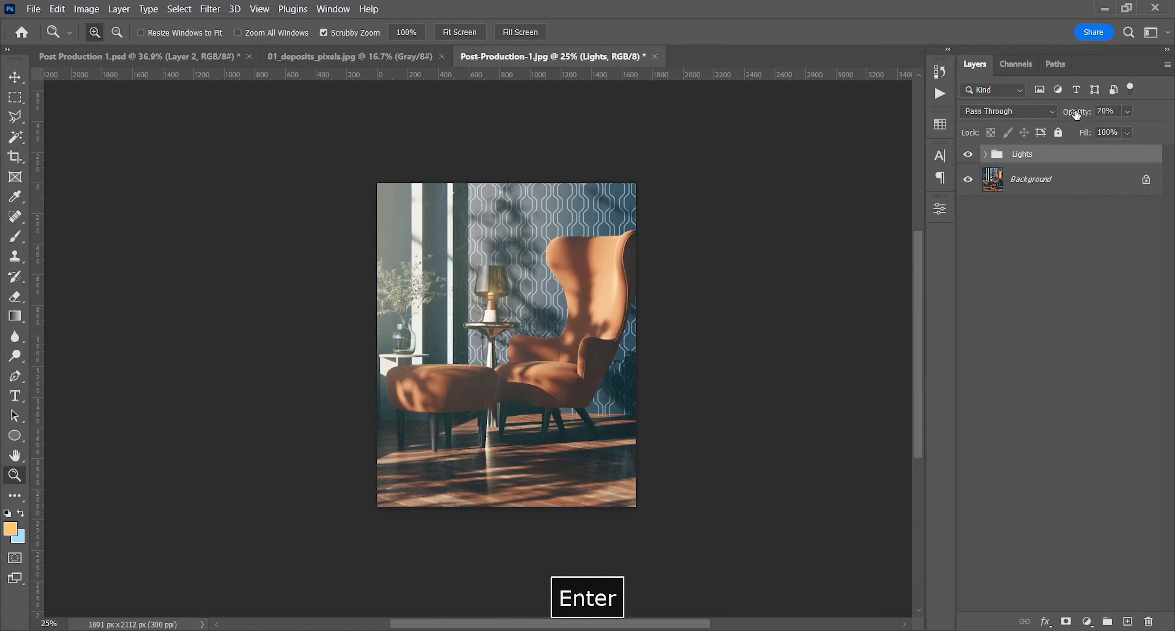
pyautogui.press('space')
pyautogui.moveTo(543, 349); pyautogui.dragTo(524, 351)
pyautogui.click(502, 348)
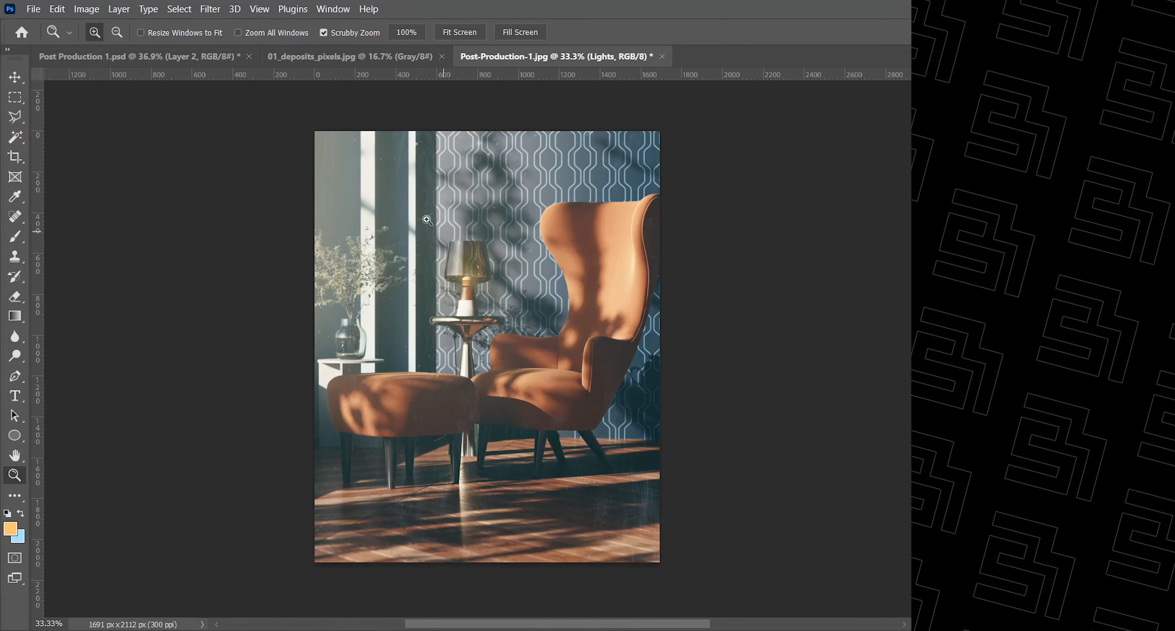